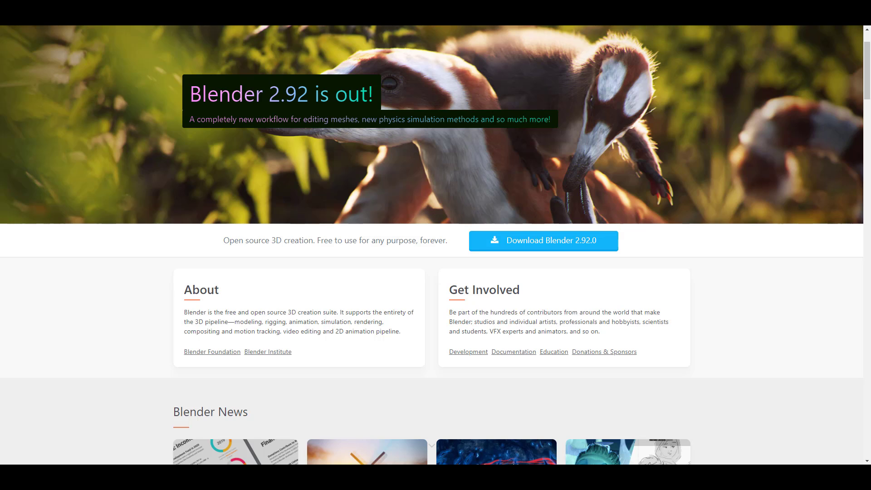
Open the 'Blender OSS and Licenses' post from the blender.org homepage's Developers Blog section
{"action": "scroll", "coordinate": [393, 224], "scroll_direction": "up", "scroll_amount": 2}
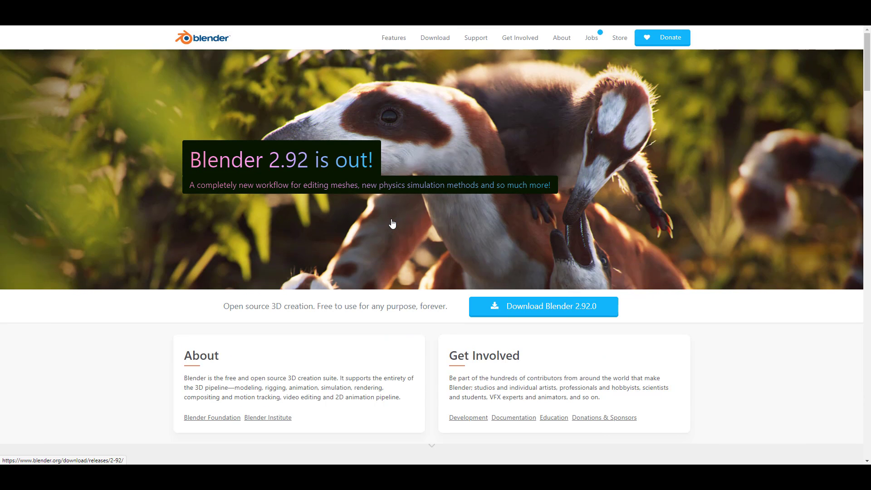
{"action": "scroll", "coordinate": [398, 252], "scroll_direction": "down", "scroll_amount": 8}
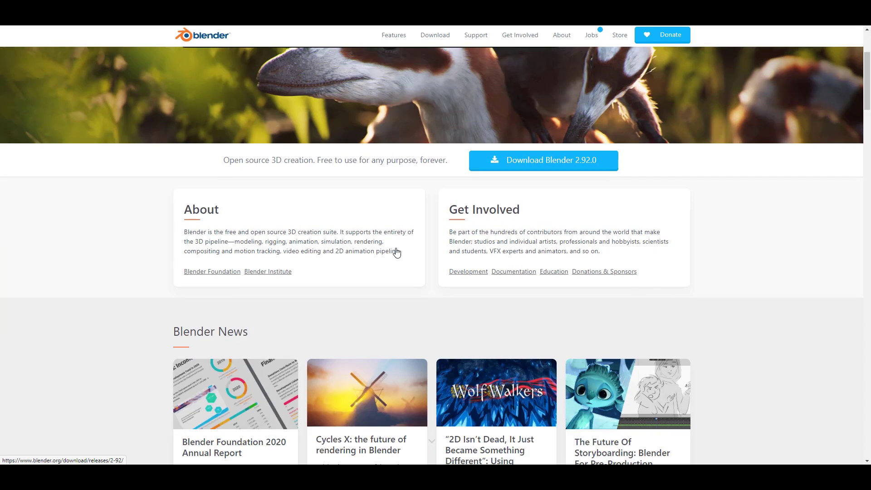
{"action": "scroll", "coordinate": [404, 252], "scroll_direction": "up", "scroll_amount": 6}
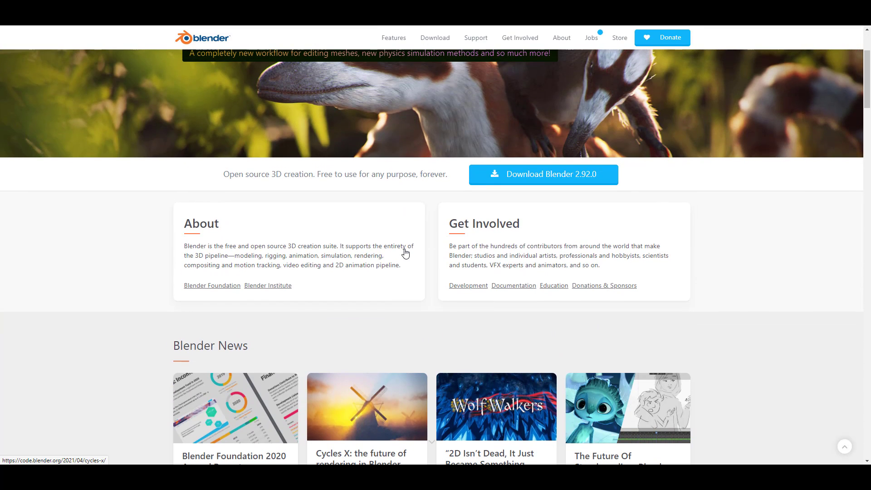
{"action": "scroll", "coordinate": [405, 252], "scroll_direction": "down", "scroll_amount": 8}
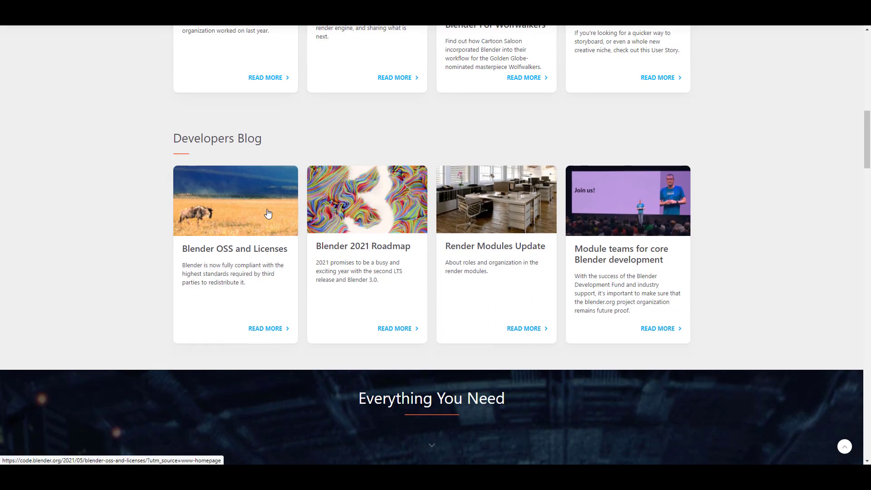
{"action": "left_click", "coordinate": [268, 213]}
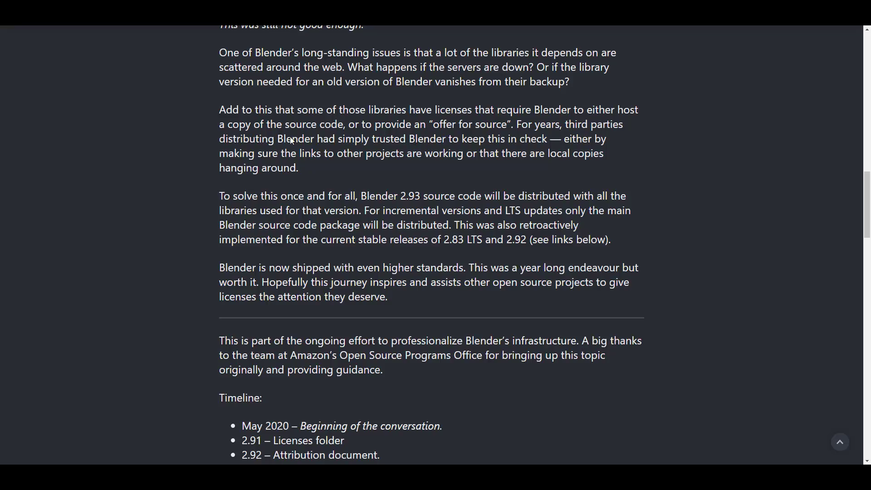
Read the Blender OSS and Licenses article from its title and lead image through the licensing paragraphs
{"action": "scroll", "coordinate": [438, 222], "scroll_direction": "up", "scroll_amount": 8}
{"action": "scroll", "coordinate": [438, 222], "scroll_direction": "up", "scroll_amount": 10}
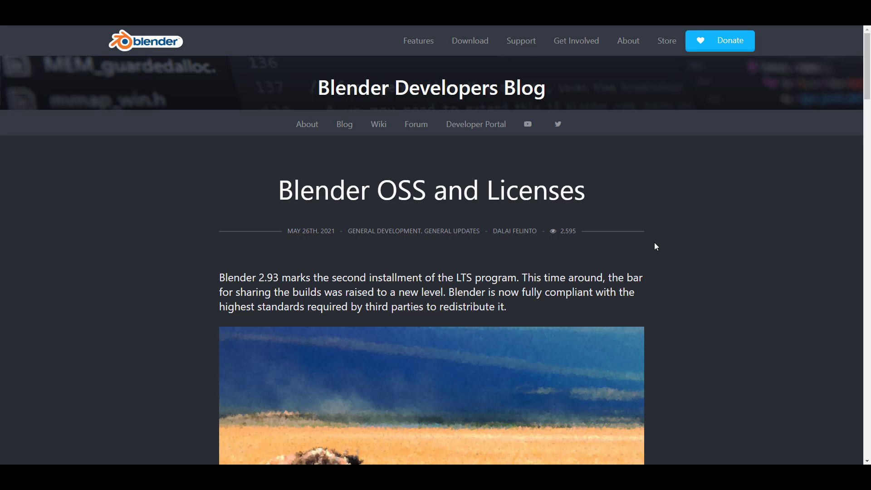
{"action": "scroll", "coordinate": [656, 246], "scroll_direction": "down", "scroll_amount": 4}
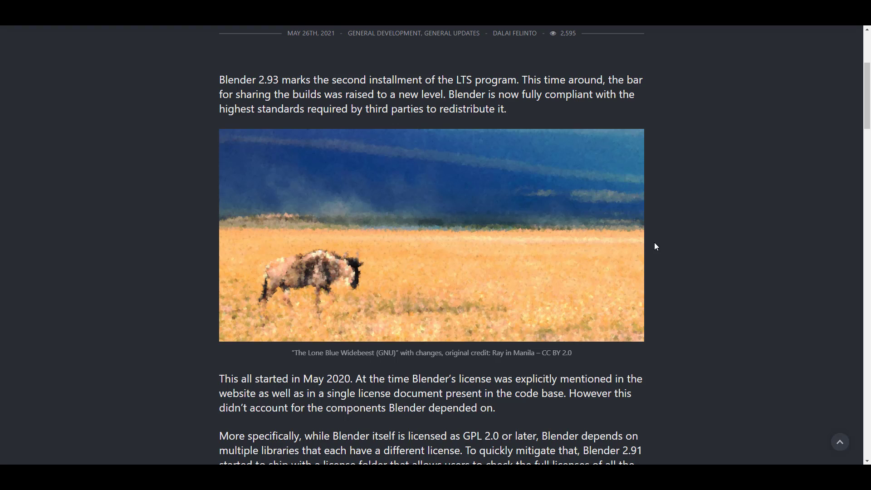
{"action": "scroll", "coordinate": [655, 243], "scroll_direction": "down", "scroll_amount": 8}
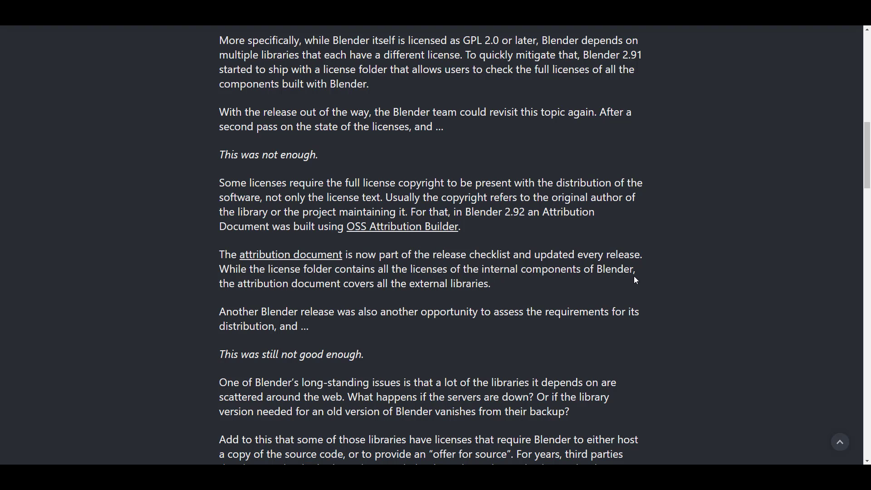
{"action": "scroll", "coordinate": [636, 280], "scroll_direction": "up", "scroll_amount": 2}
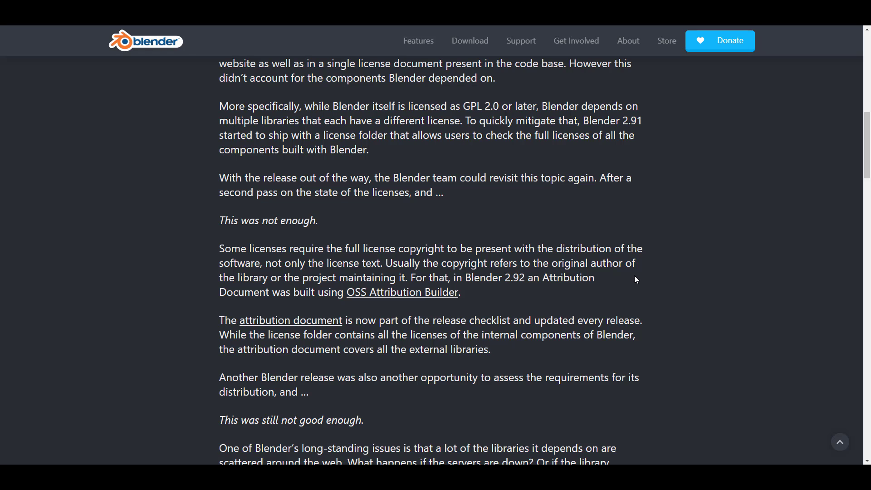
{"action": "scroll", "coordinate": [635, 280], "scroll_direction": "up", "scroll_amount": 3}
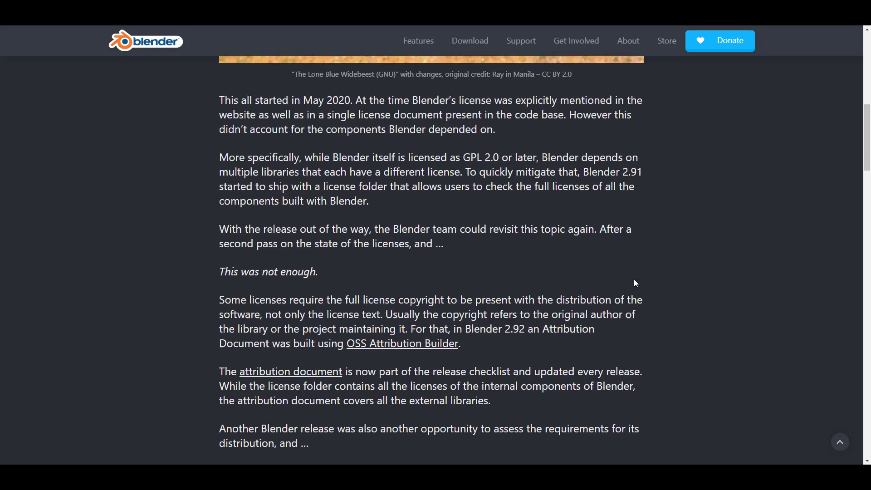
Read to the article's end and browse the oss-attribution-builder repository's README and Quickstart
{"action": "scroll", "coordinate": [635, 282], "scroll_direction": "down", "scroll_amount": 9}
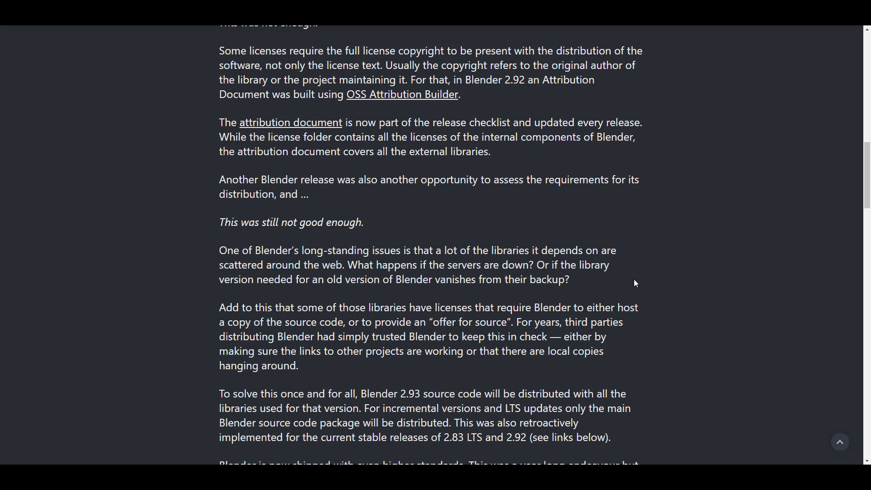
{"action": "scroll", "coordinate": [634, 281], "scroll_direction": "down", "scroll_amount": 4}
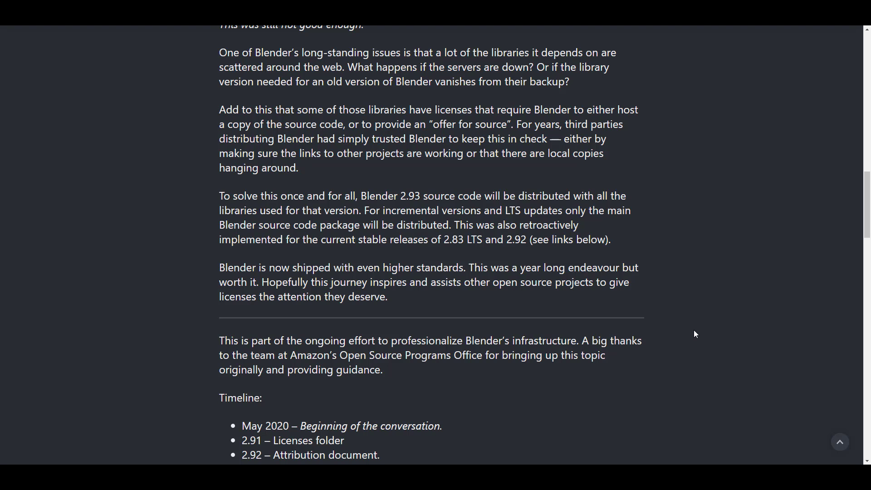
{"action": "scroll", "coordinate": [631, 212], "scroll_direction": "down", "scroll_amount": 3}
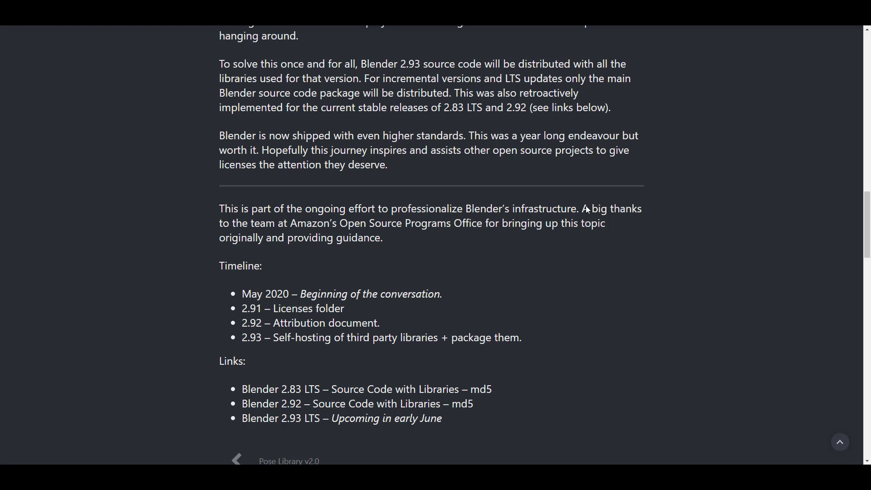
{"action": "scroll", "coordinate": [468, 190], "scroll_direction": "down", "scroll_amount": 3}
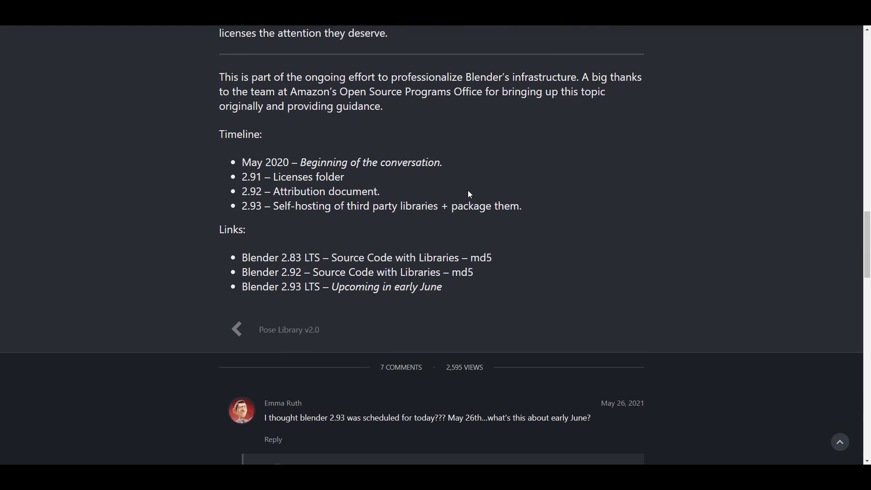
{"action": "scroll", "coordinate": [468, 190], "scroll_direction": "up", "scroll_amount": 5}
{"action": "scroll", "coordinate": [523, 209], "scroll_direction": "up", "scroll_amount": 3}
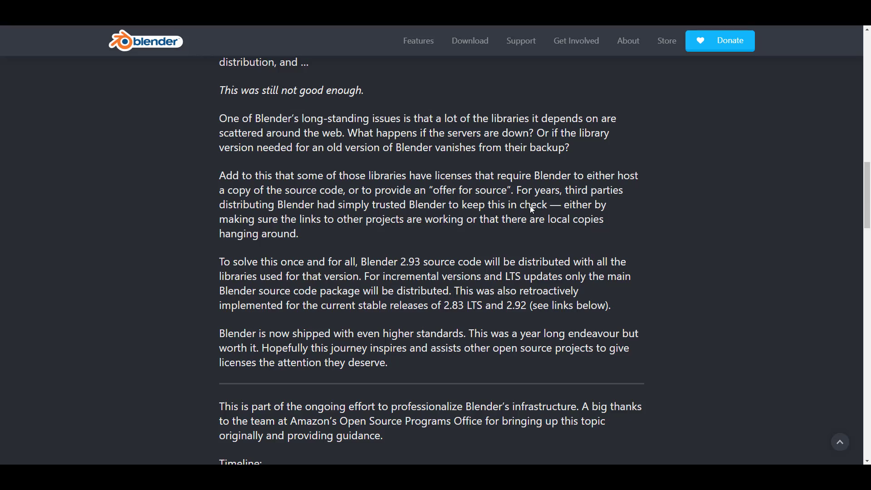
{"action": "scroll", "coordinate": [532, 209], "scroll_direction": "up", "scroll_amount": 15}
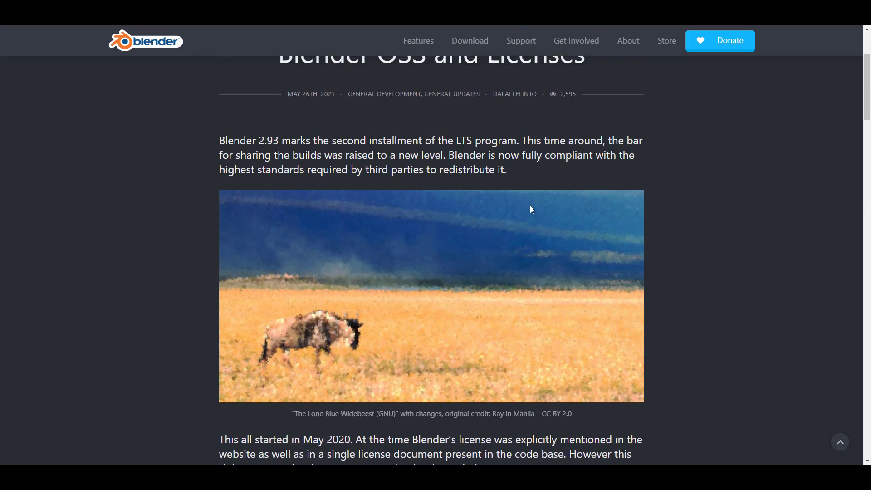
{"action": "scroll", "coordinate": [532, 209], "scroll_direction": "down", "scroll_amount": 10}
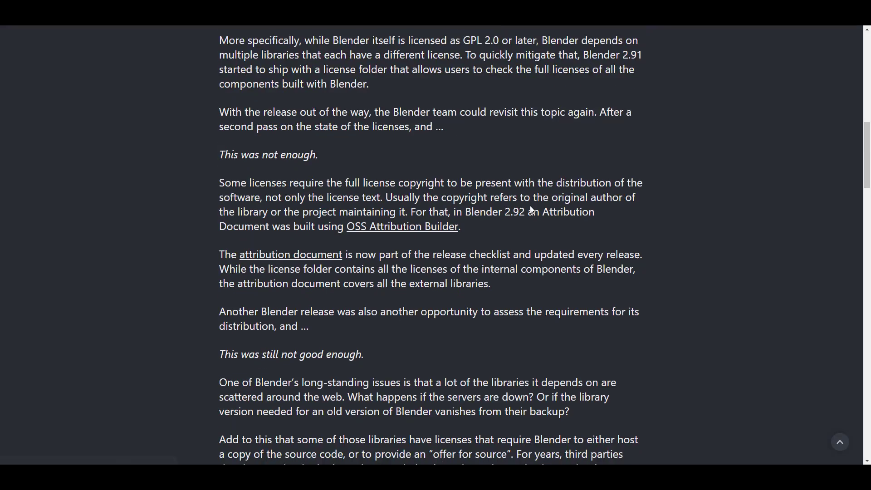
{"action": "scroll", "coordinate": [530, 207], "scroll_direction": "up", "scroll_amount": 15}
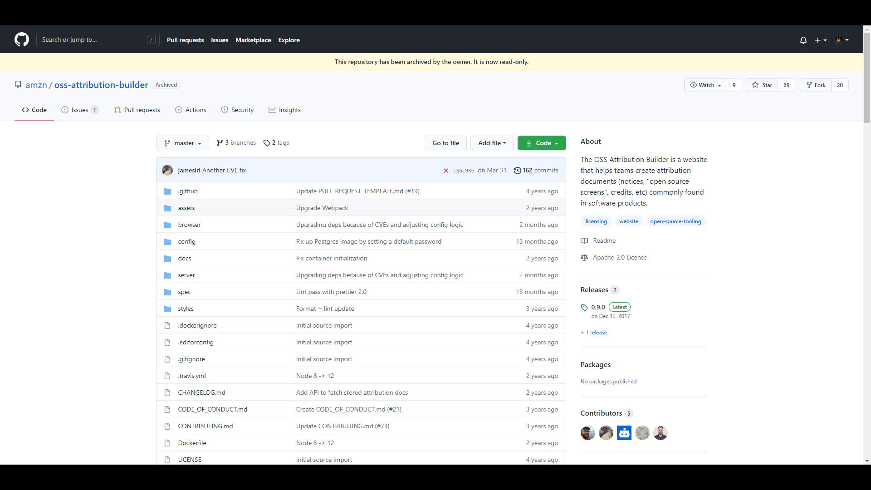
{"action": "scroll", "coordinate": [258, 152], "scroll_direction": "down", "scroll_amount": 10}
{"action": "scroll", "coordinate": [260, 152], "scroll_direction": "down", "scroll_amount": 1}
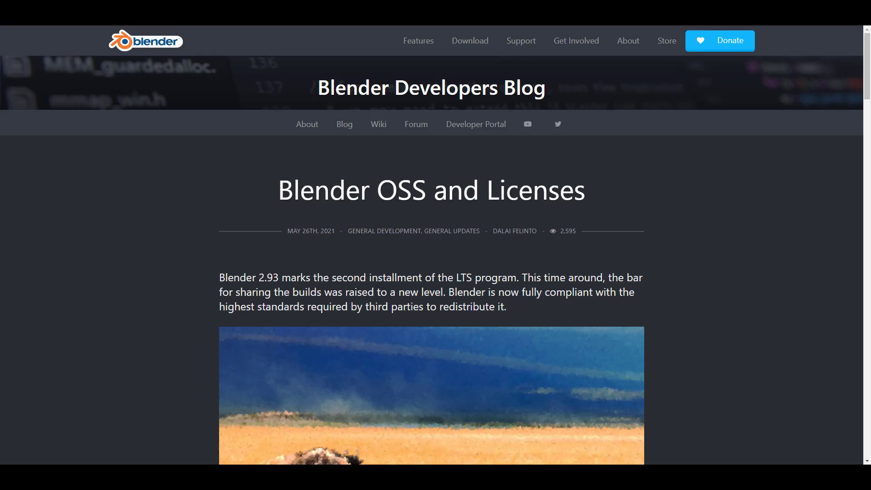
Scroll the article down to its Links list and open the 2.93 release-date mailing-list post
{"action": "scroll", "coordinate": [358, 273], "scroll_direction": "down", "scroll_amount": 8}
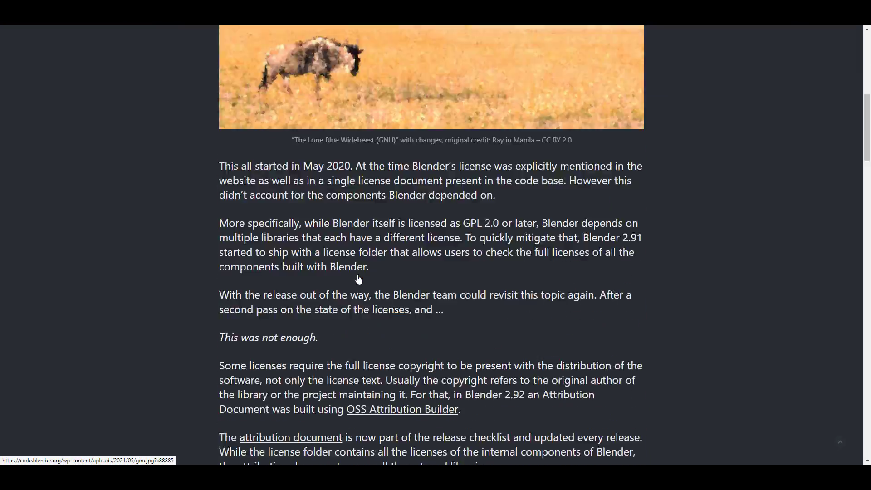
{"action": "scroll", "coordinate": [358, 277], "scroll_direction": "down", "scroll_amount": 18}
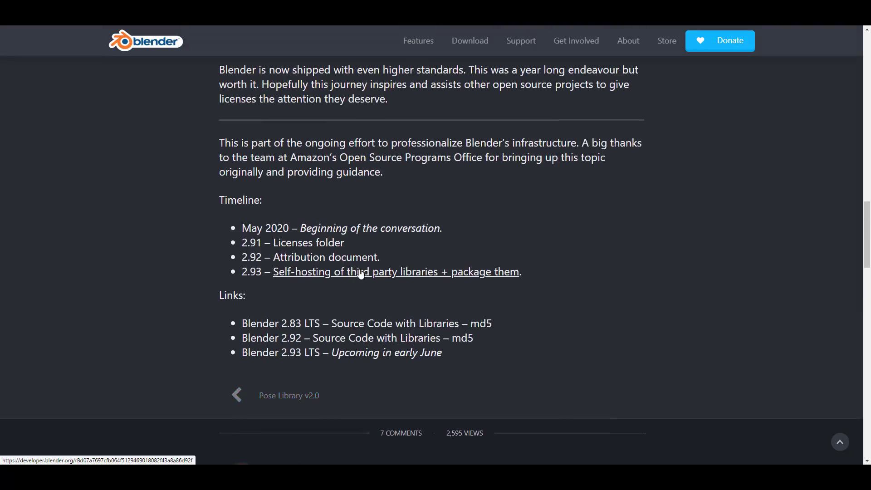
{"action": "scroll", "coordinate": [361, 274], "scroll_direction": "up", "scroll_amount": 15}
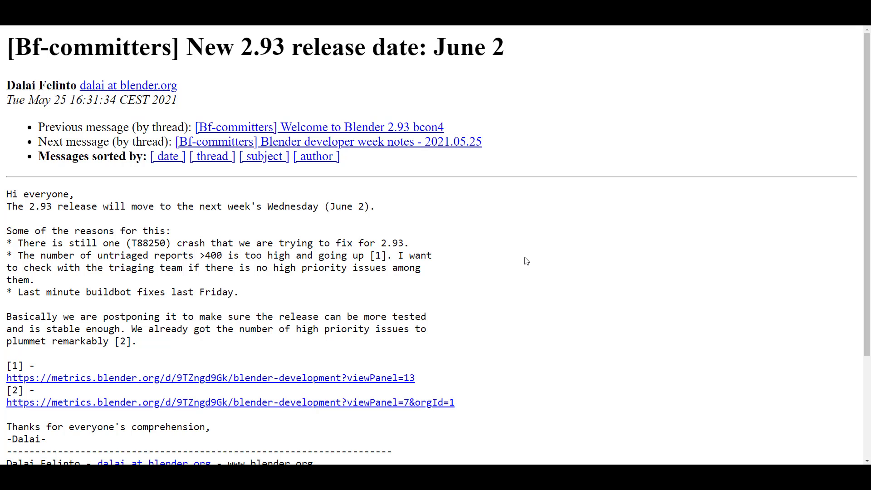
Read the Bf-committers message moving 2.93 to June 2, then go back to the blender.org homepage
{"action": "scroll", "coordinate": [524, 259], "scroll_direction": "down", "scroll_amount": 3}
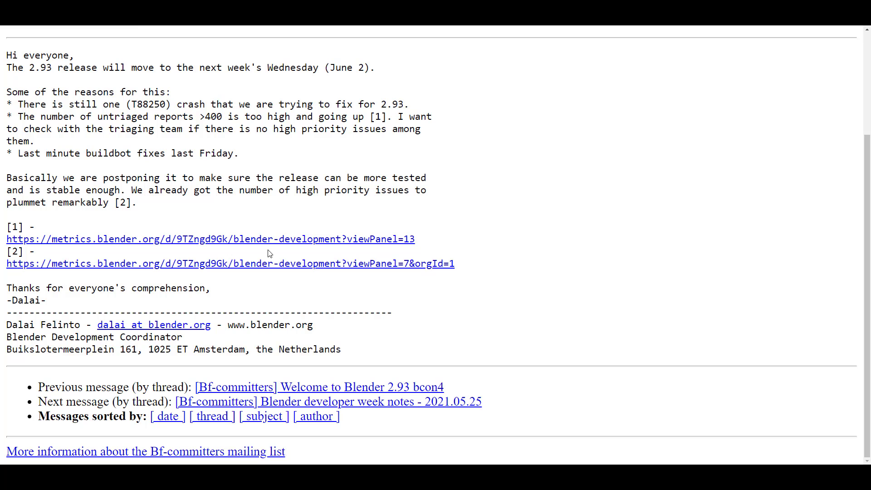
{"action": "scroll", "coordinate": [334, 259], "scroll_direction": "up", "scroll_amount": 3}
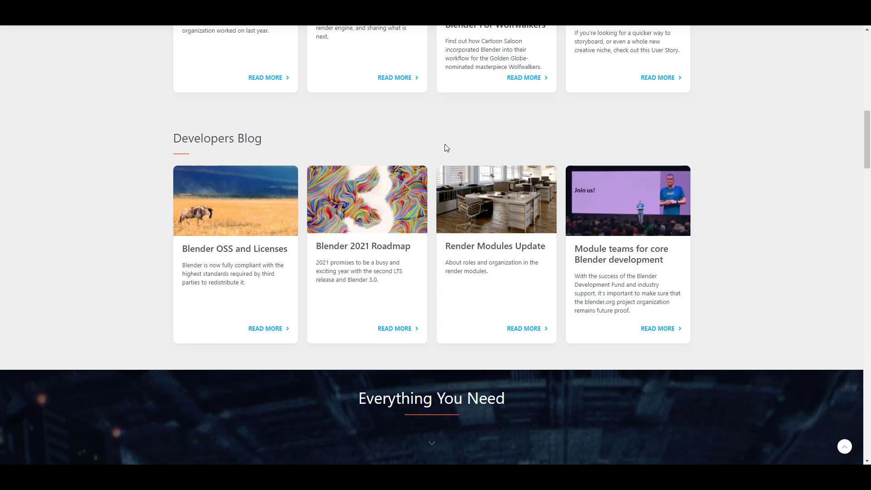
{"action": "scroll", "coordinate": [684, 218], "scroll_direction": "up", "scroll_amount": 13}
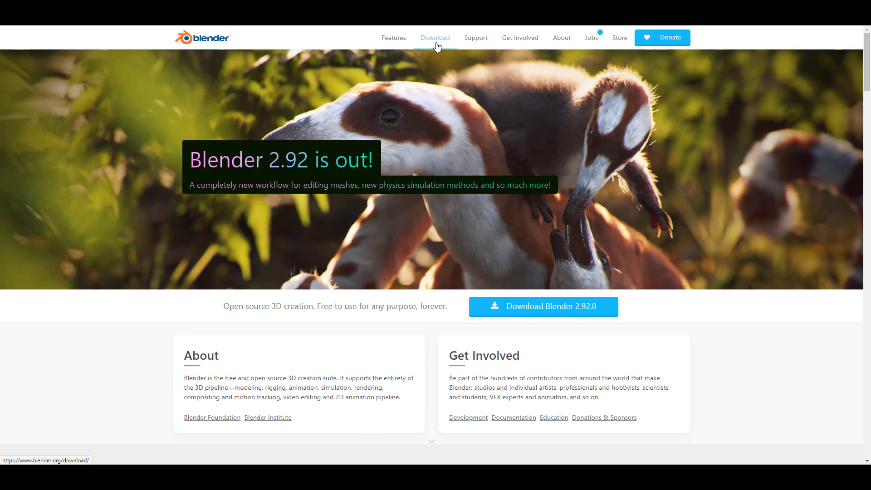
Go from the Download page to the Blender Experimental daily builds page
{"action": "left_click", "coordinate": [434, 41]}
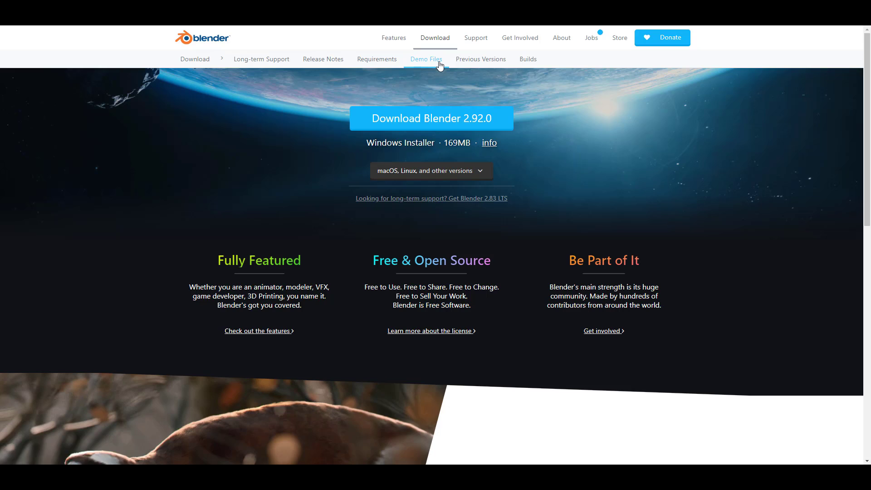
{"action": "scroll", "coordinate": [522, 243], "scroll_direction": "down", "scroll_amount": 3}
{"action": "scroll", "coordinate": [523, 244], "scroll_direction": "down", "scroll_amount": 9}
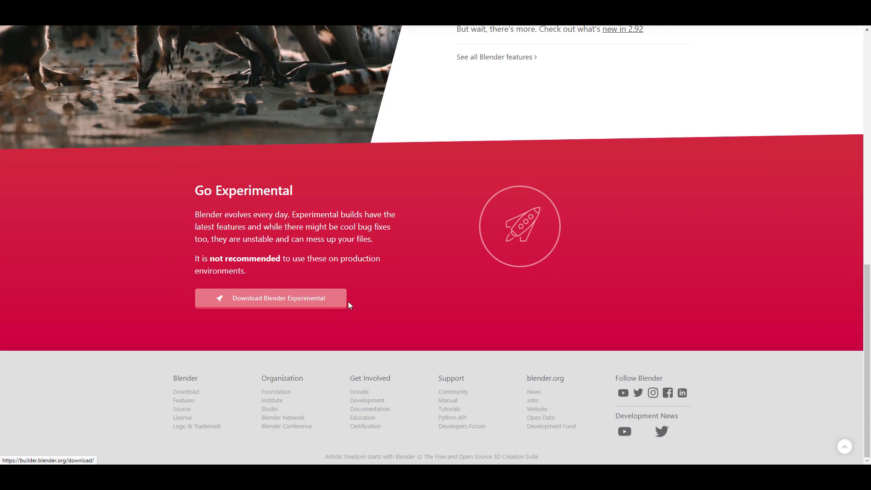
{"action": "left_click", "coordinate": [313, 300]}
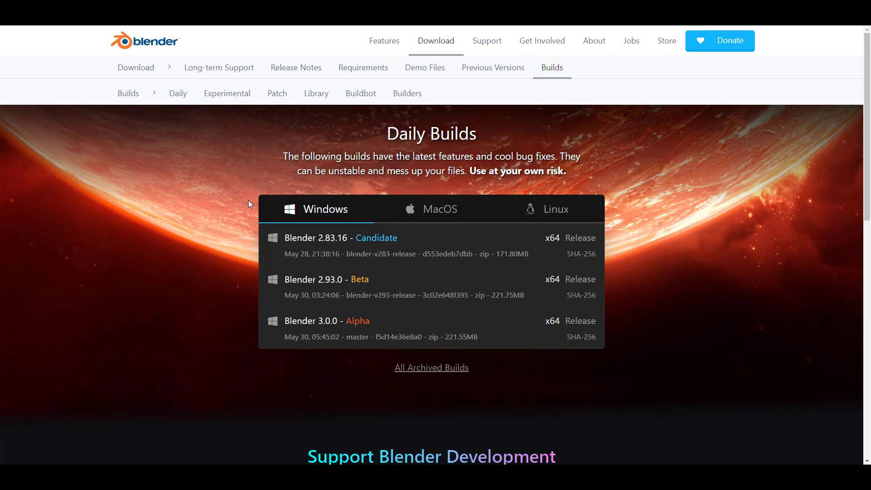
{"action": "scroll", "coordinate": [252, 146], "scroll_direction": "down", "scroll_amount": 7}
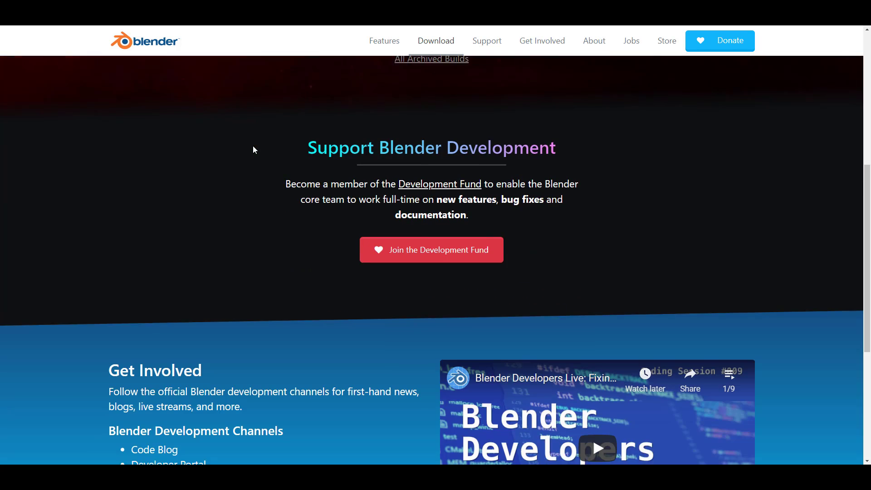
{"action": "scroll", "coordinate": [252, 146], "scroll_direction": "up", "scroll_amount": 7}
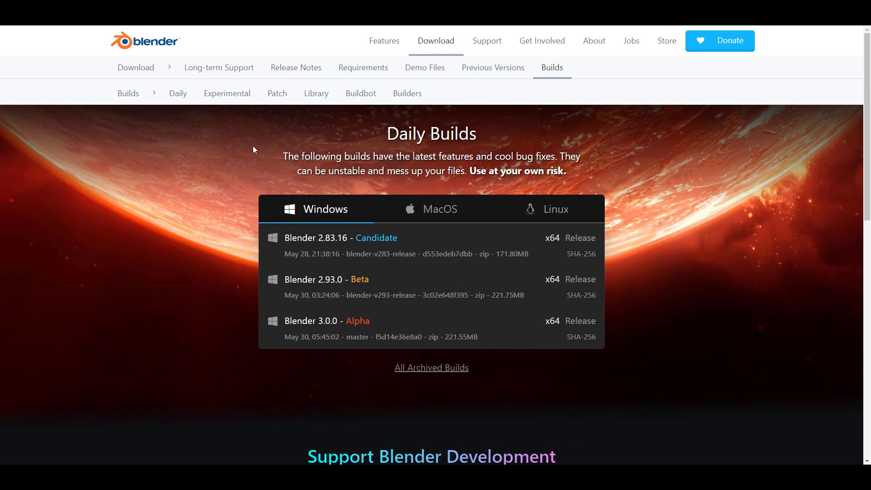
{"action": "scroll", "coordinate": [208, 249], "scroll_direction": "down", "scroll_amount": 3}
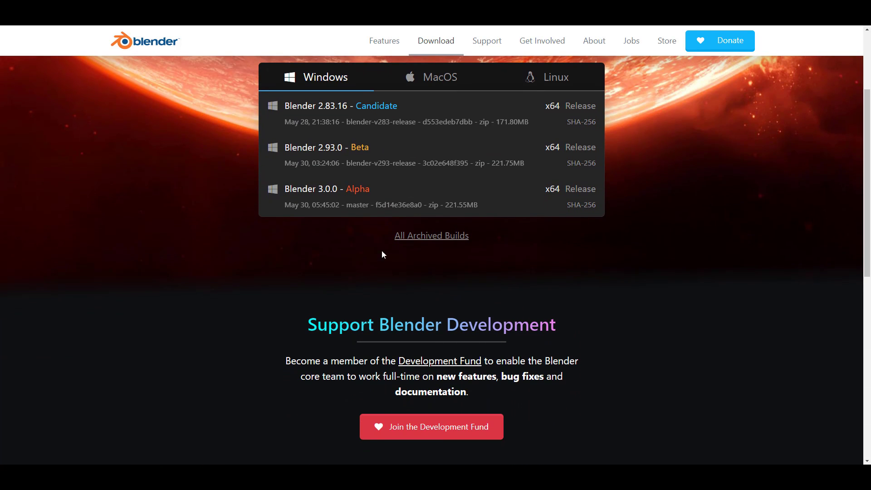
Browse the archive of all past daily builds
{"action": "left_click", "coordinate": [406, 244]}
{"action": "scroll", "coordinate": [310, 291], "scroll_direction": "down", "scroll_amount": 8}
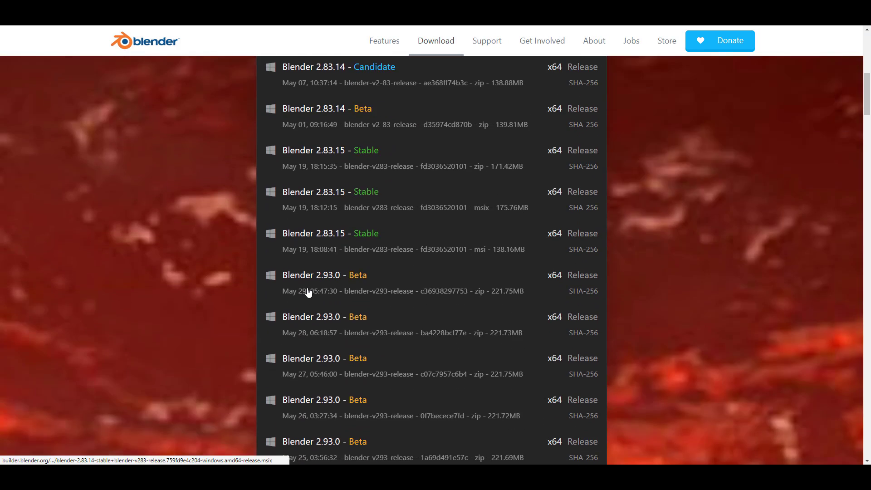
{"action": "scroll", "coordinate": [308, 292], "scroll_direction": "down", "scroll_amount": 7}
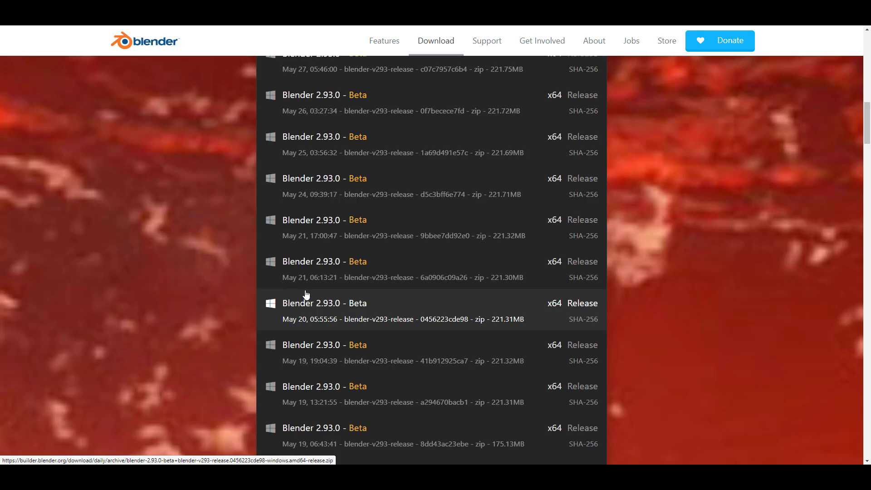
{"action": "scroll", "coordinate": [306, 295], "scroll_direction": "down", "scroll_amount": 20}
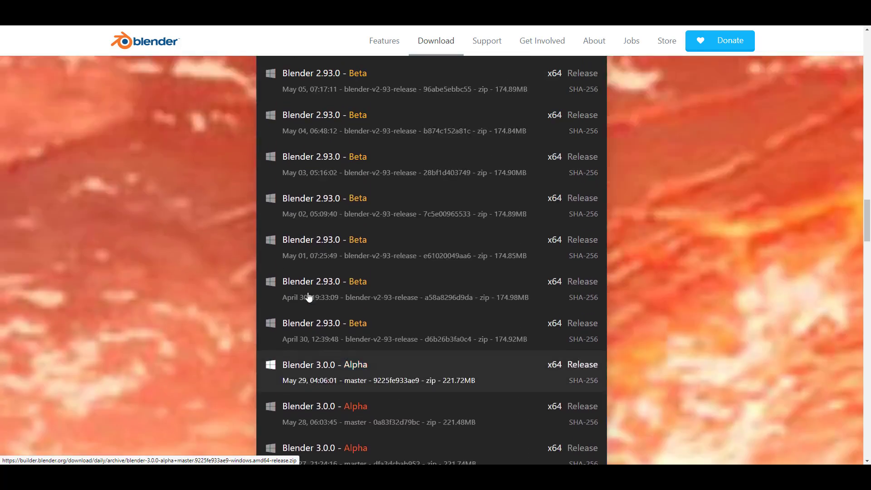
{"action": "scroll", "coordinate": [307, 297], "scroll_direction": "up", "scroll_amount": 20}
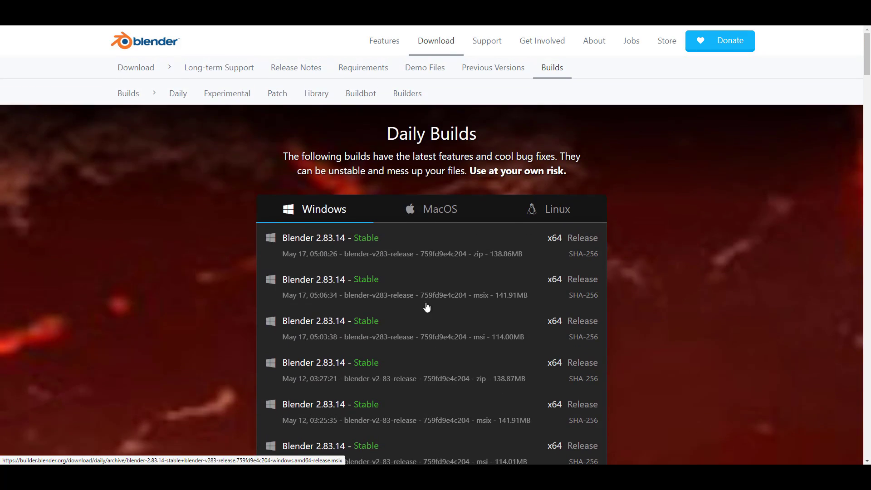
Check the Buildbot status, Patch and Experimental lists, then return to the Daily builds with 3.0.0 Alpha
{"action": "left_click", "coordinate": [368, 94]}
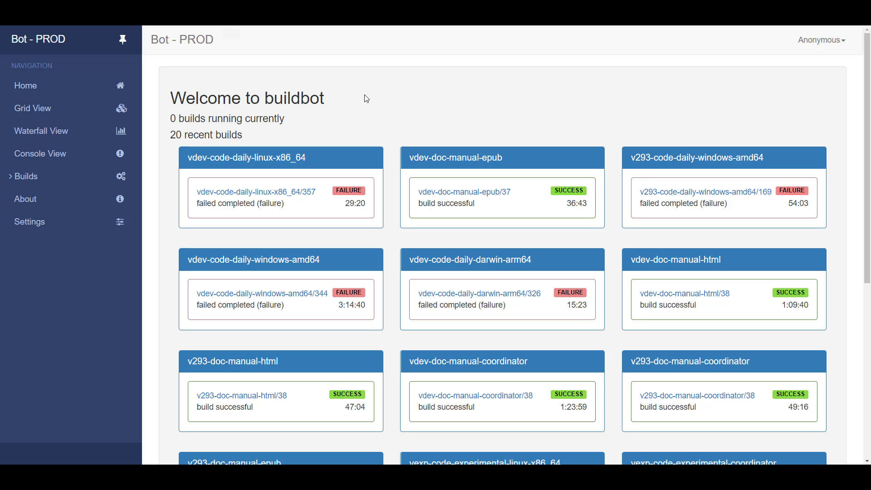
{"action": "key", "text": "alt+Left"}
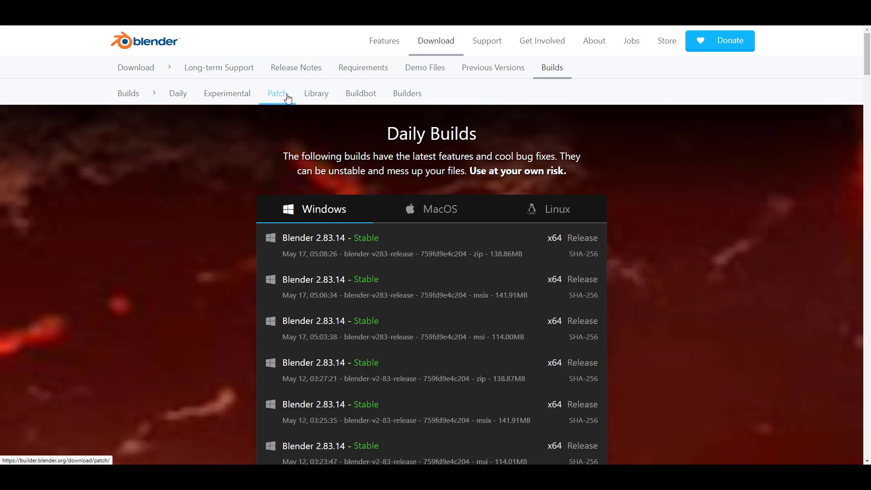
{"action": "left_click", "coordinate": [287, 99]}
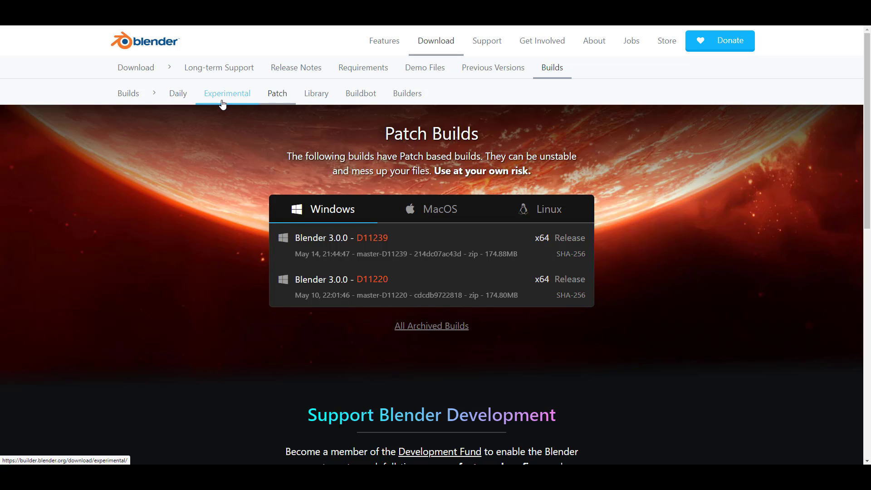
{"action": "left_click", "coordinate": [222, 104]}
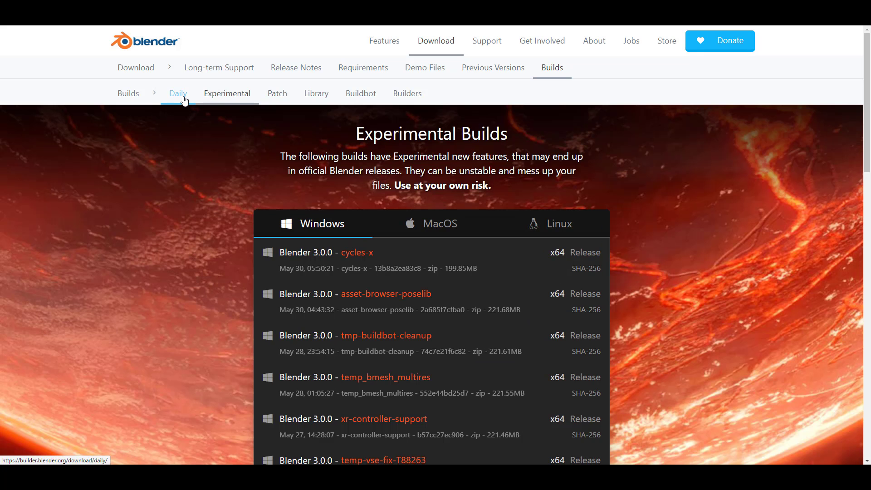
{"action": "left_click", "coordinate": [184, 99]}
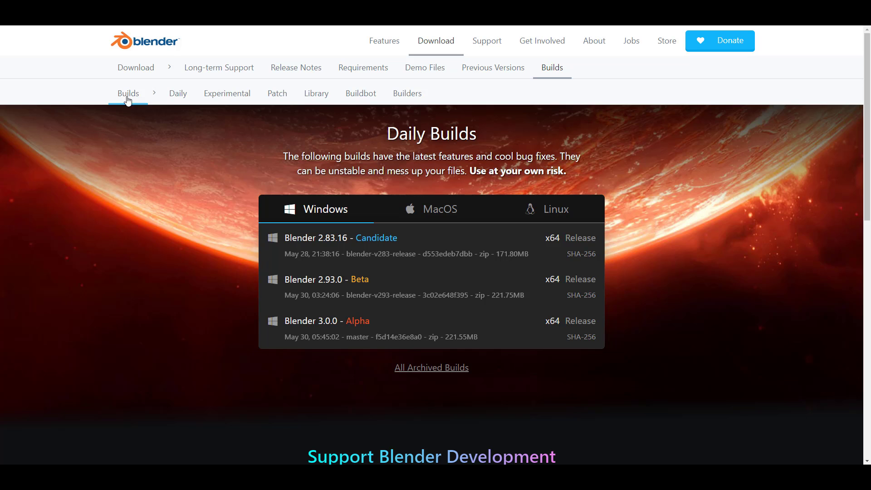
{"action": "scroll", "coordinate": [394, 241], "scroll_direction": "down", "scroll_amount": 8}
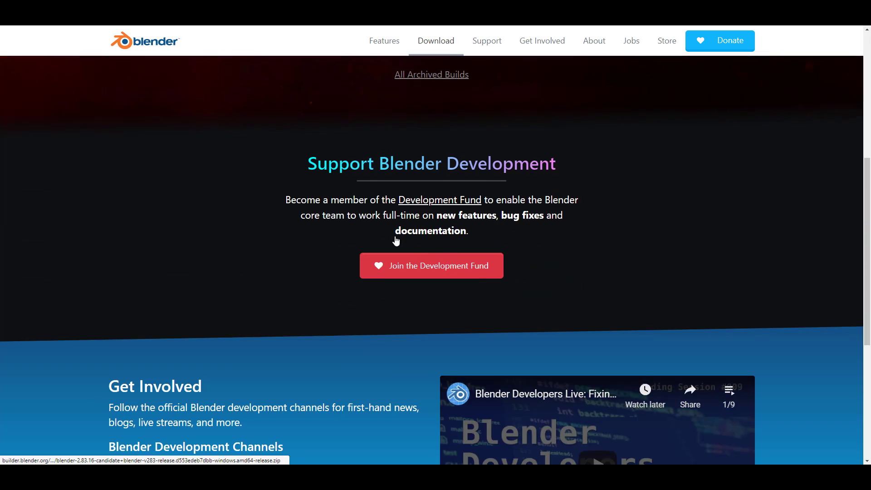
{"action": "scroll", "coordinate": [396, 241], "scroll_direction": "down", "scroll_amount": 3}
{"action": "scroll", "coordinate": [395, 239], "scroll_direction": "up", "scroll_amount": 12}
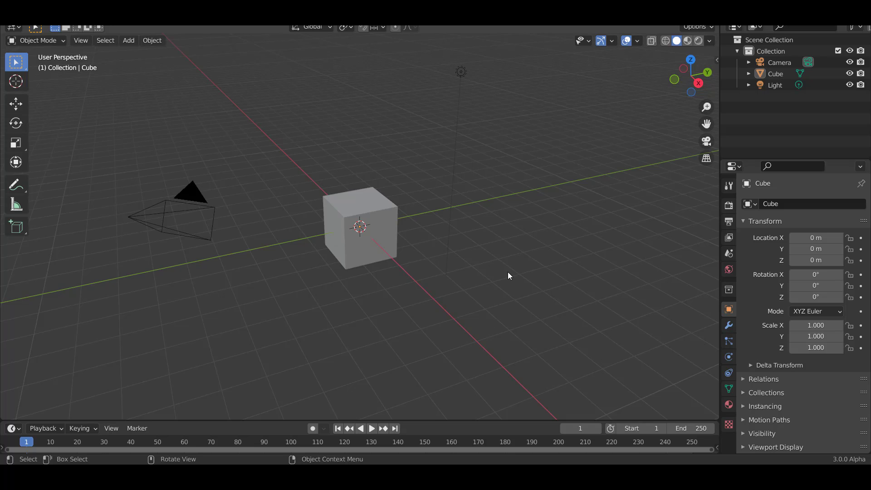
Orbit around the default cube in Blender 3.0.0 Alpha, select it, and switch to Geometry Nodes
{"action": "left_click_drag", "start_coordinate": [366, 2], "coordinate": [375, 34]}
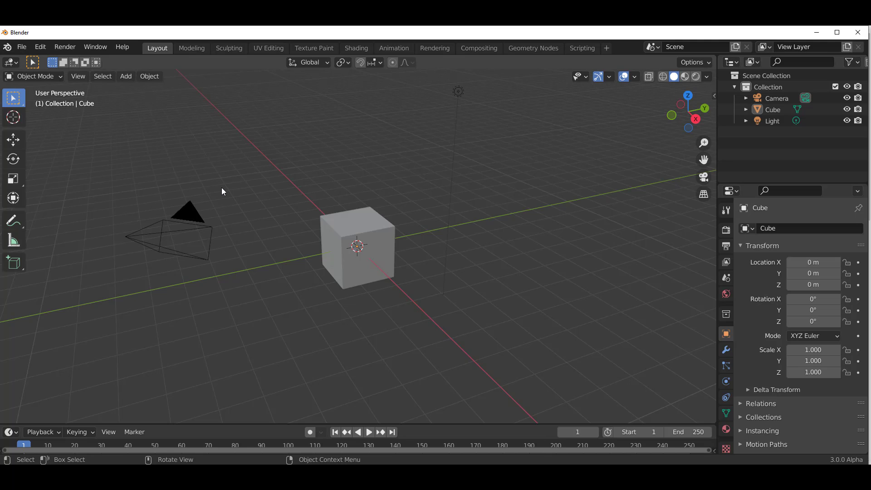
{"action": "middle_click_drag", "start_coordinate": [222, 192], "coordinate": [256, 167]}
{"action": "scroll", "coordinate": [360, 241], "scroll_direction": "up", "scroll_amount": 6}
{"action": "middle_click_drag", "start_coordinate": [361, 241], "coordinate": [373, 266]}
{"action": "scroll", "coordinate": [344, 268], "scroll_direction": "up", "scroll_amount": 2}
{"action": "scroll", "coordinate": [343, 268], "scroll_direction": "down", "scroll_amount": 5}
{"action": "left_click", "coordinate": [402, 244]}
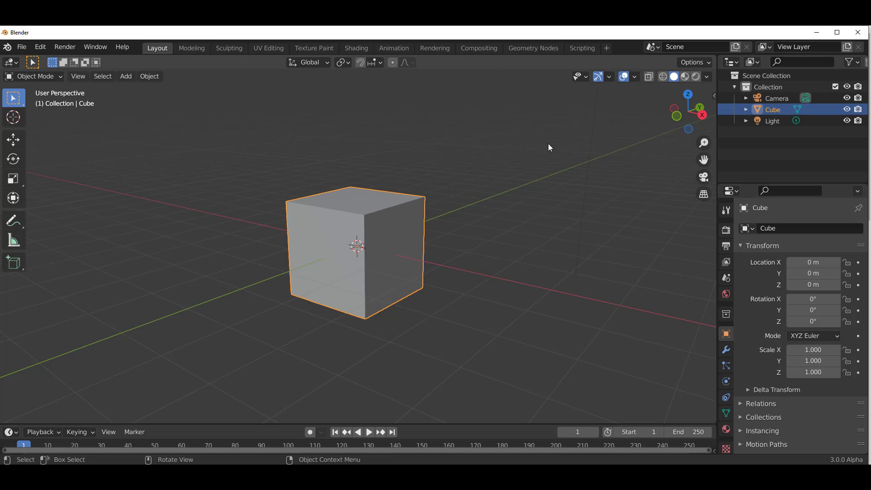
{"action": "left_click", "coordinate": [531, 49]}
Create a new geometry node tree for the cube and add a Material Assign node
{"action": "left_click", "coordinate": [361, 272]}
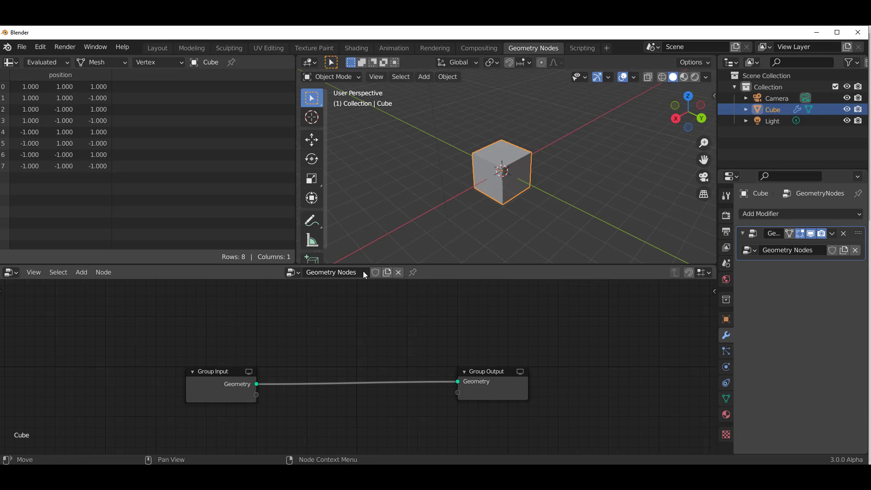
{"action": "key", "text": "shift+a"}
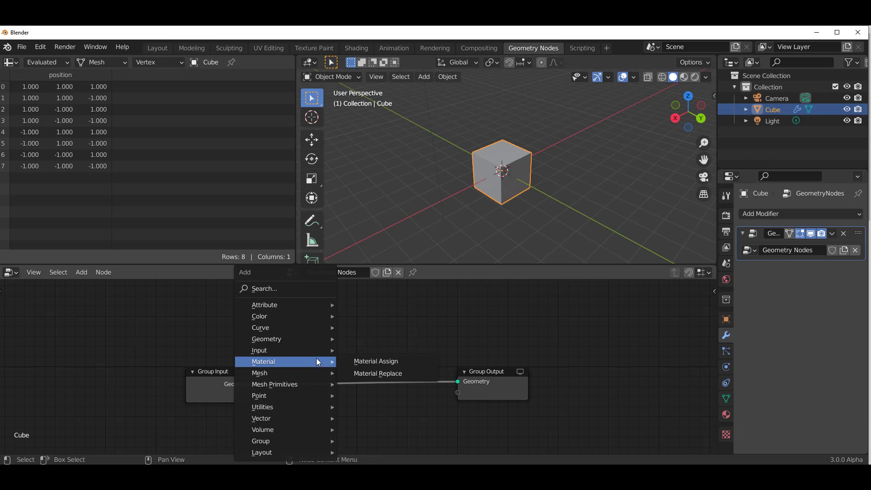
{"action": "mouse_move", "coordinate": [273, 363]}
{"action": "left_click", "coordinate": [385, 362]}
{"action": "left_click", "coordinate": [242, 298]}
Add a Material Replace node and a Mesh to Curve node to the tree
{"action": "key", "text": "shift+a"}
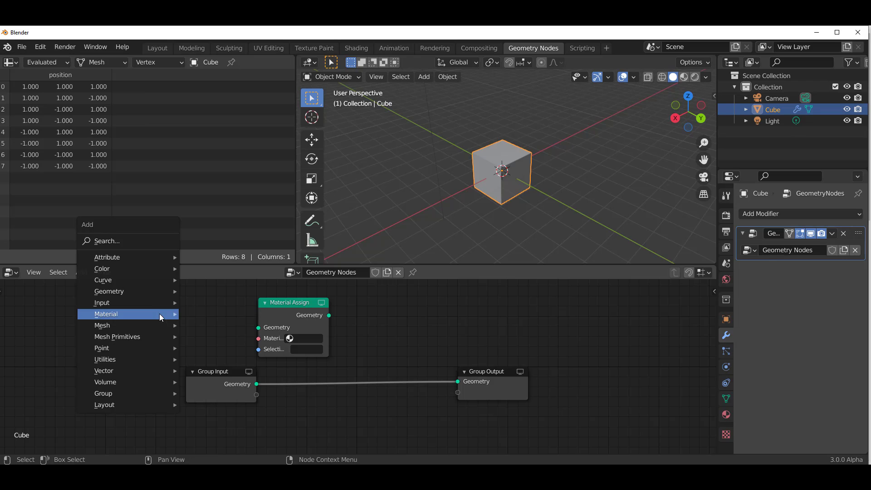
{"action": "mouse_move", "coordinate": [159, 314]}
{"action": "left_click", "coordinate": [222, 325]}
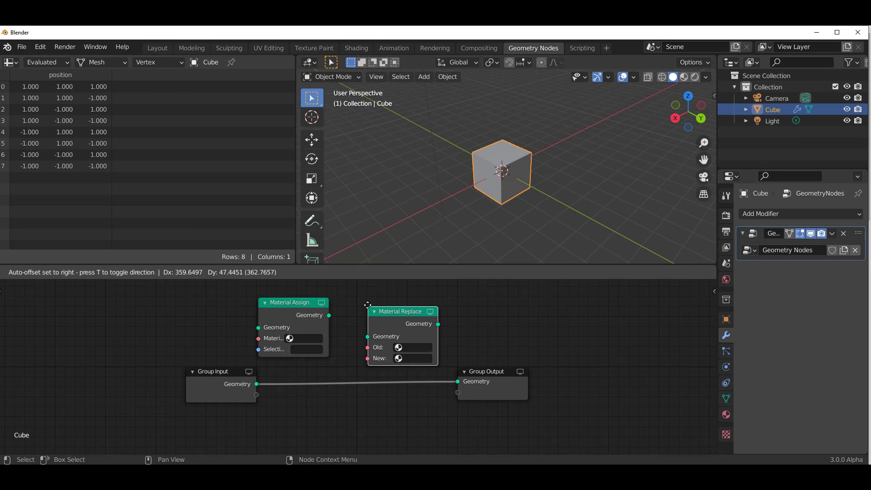
{"action": "left_click", "coordinate": [562, 386]}
{"action": "key", "text": "shift+a"}
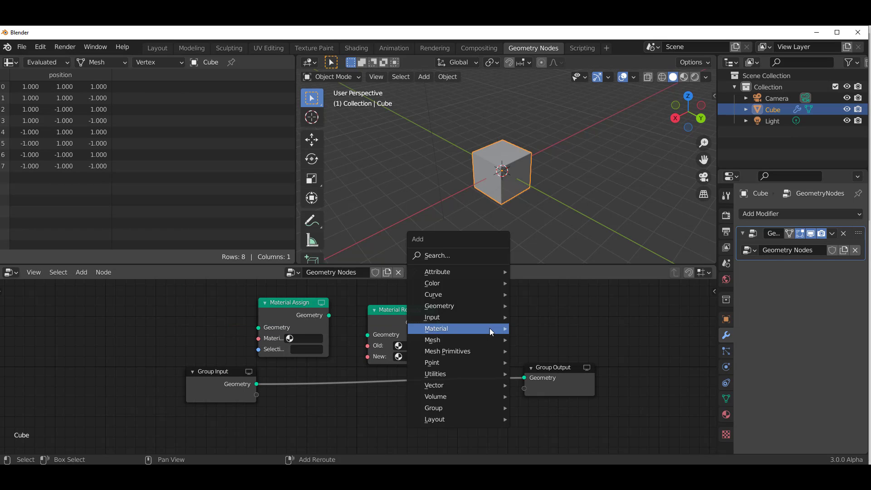
{"action": "mouse_move", "coordinate": [460, 297]}
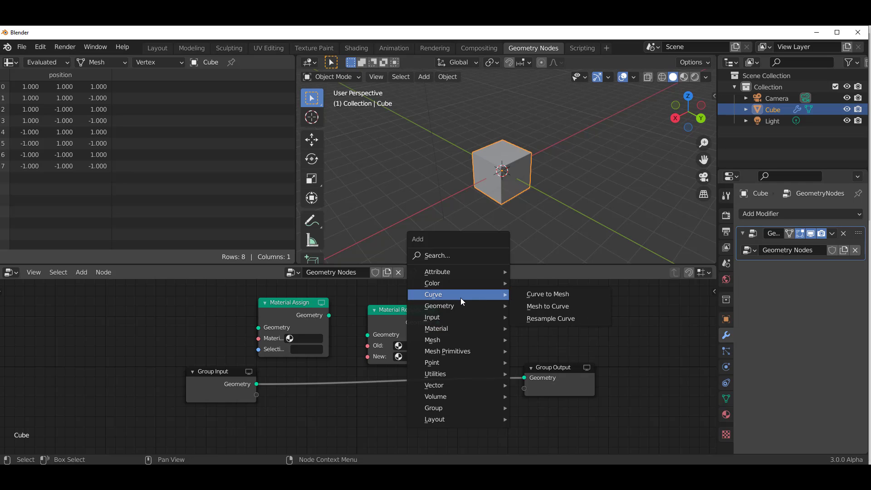
{"action": "left_click", "coordinate": [551, 309]}
{"action": "left_click", "coordinate": [172, 432]}
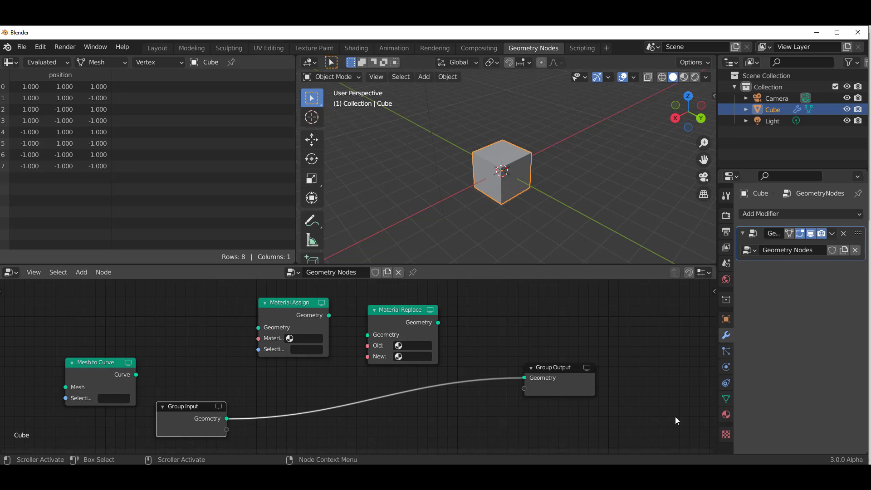
Add four material slots to the cube and create Material.001 through Material.004 in them
{"action": "left_click", "coordinate": [722, 414]}
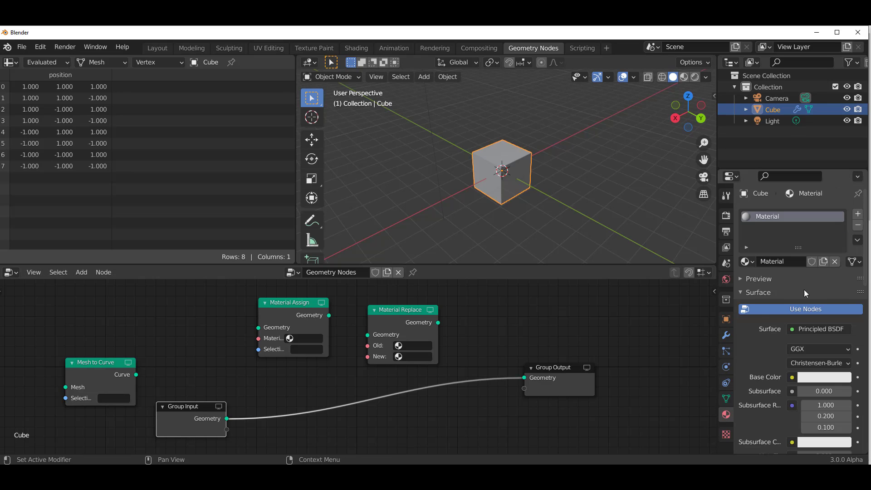
{"action": "left_click", "coordinate": [857, 214]}
{"action": "left_click", "coordinate": [857, 214]}
{"action": "left_click", "coordinate": [857, 214]}
{"action": "left_click", "coordinate": [857, 217]}
{"action": "left_click", "coordinate": [788, 285]}
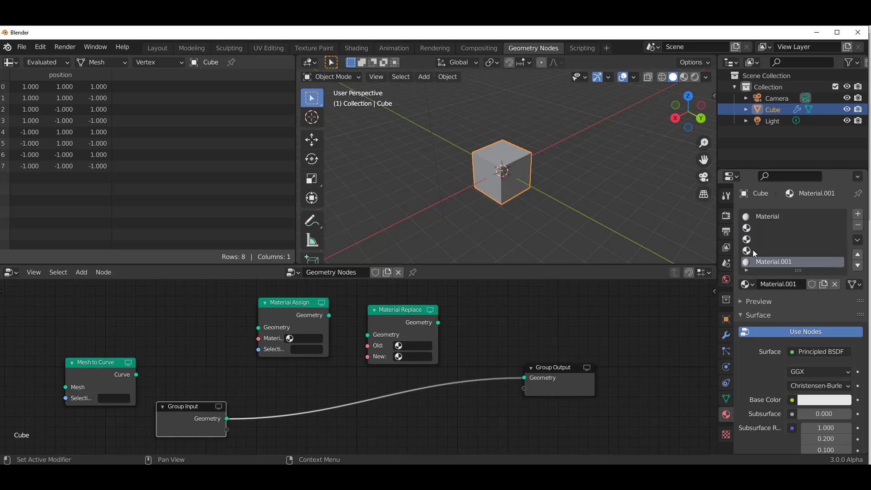
{"action": "left_click", "coordinate": [752, 250]}
{"action": "left_click", "coordinate": [803, 284]}
{"action": "left_click", "coordinate": [759, 239]}
{"action": "left_click", "coordinate": [795, 284]}
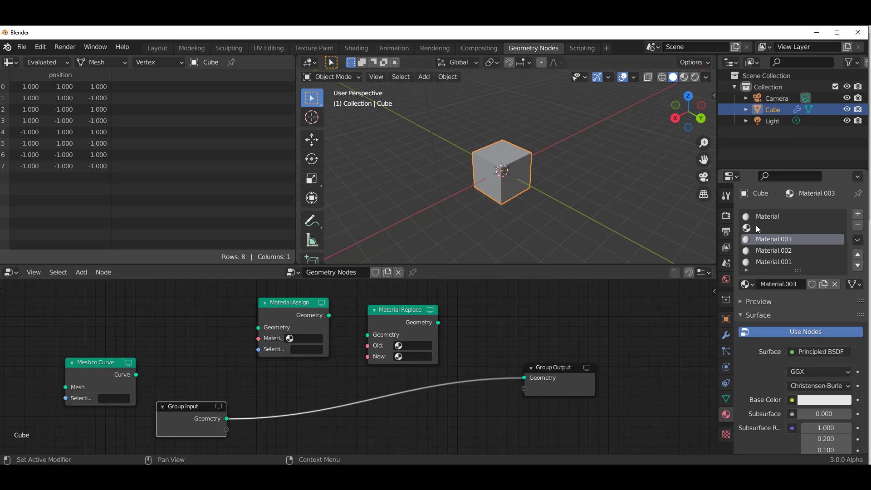
{"action": "left_click", "coordinate": [755, 226]}
{"action": "left_click", "coordinate": [793, 284]}
Make Material.001 red, Material.002 purple, Material.003 green and Material.004 pink
{"action": "left_click", "coordinate": [763, 261]}
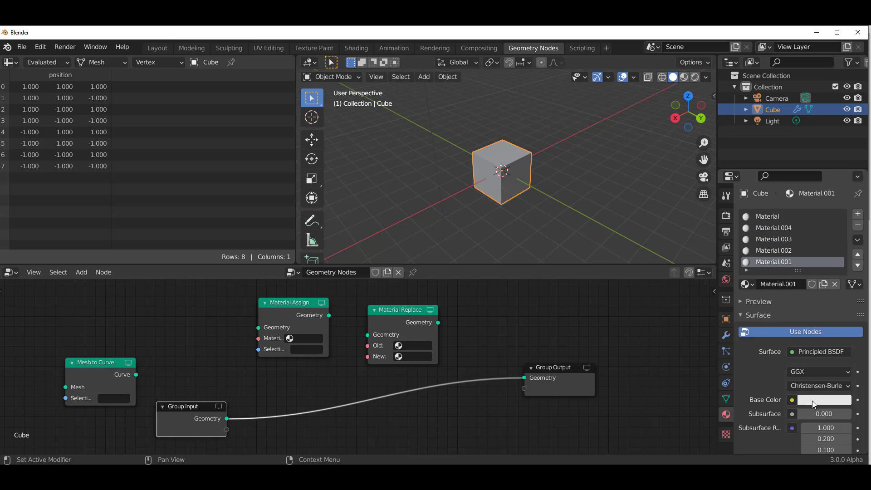
{"action": "left_click", "coordinate": [818, 401]}
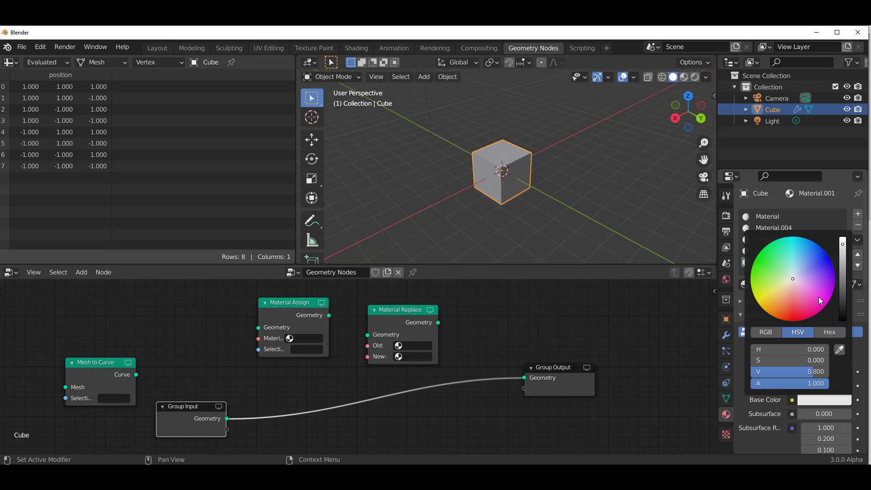
{"action": "left_click", "coordinate": [793, 317]}
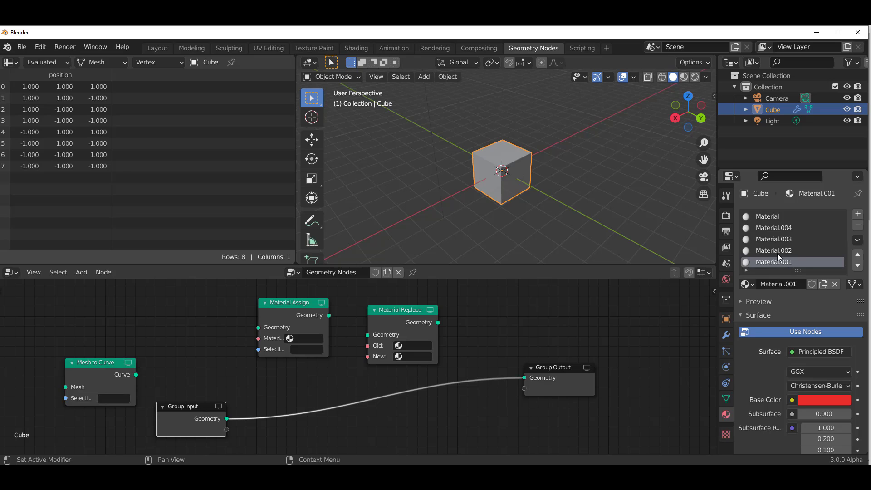
{"action": "left_click", "coordinate": [776, 252]}
{"action": "left_click", "coordinate": [823, 401]}
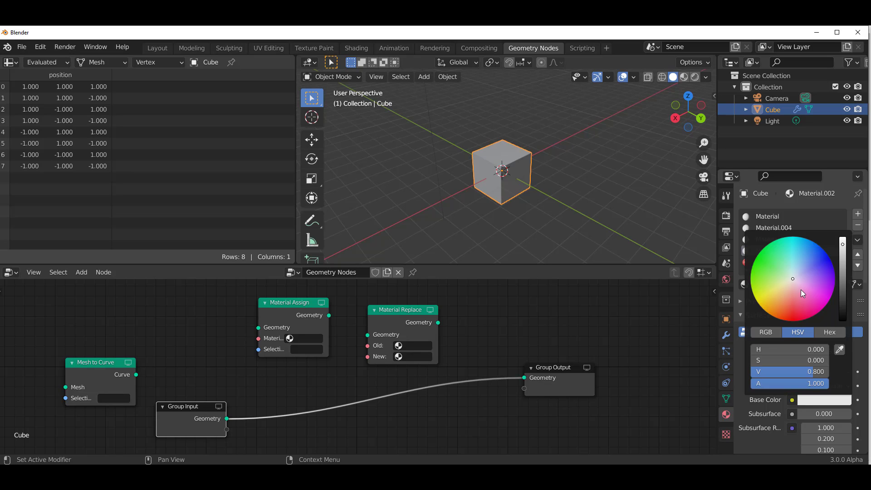
{"action": "left_click", "coordinate": [772, 239]}
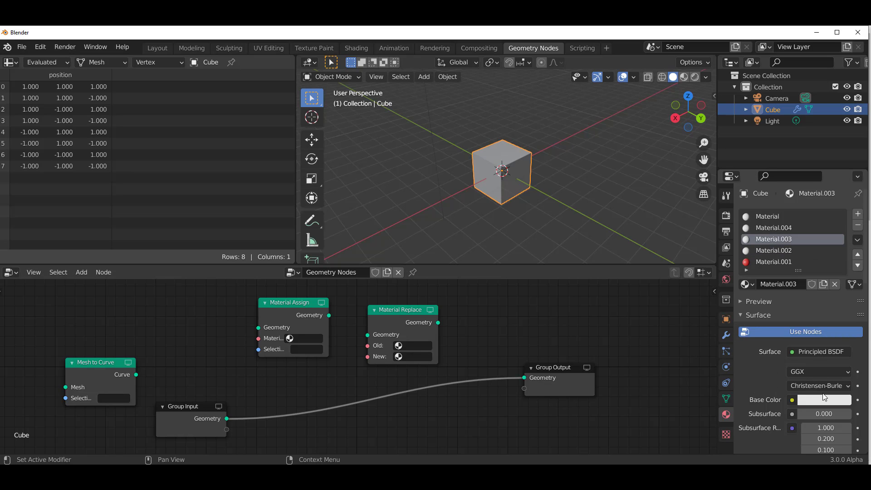
{"action": "left_click", "coordinate": [823, 400]}
{"action": "left_click", "coordinate": [760, 259]}
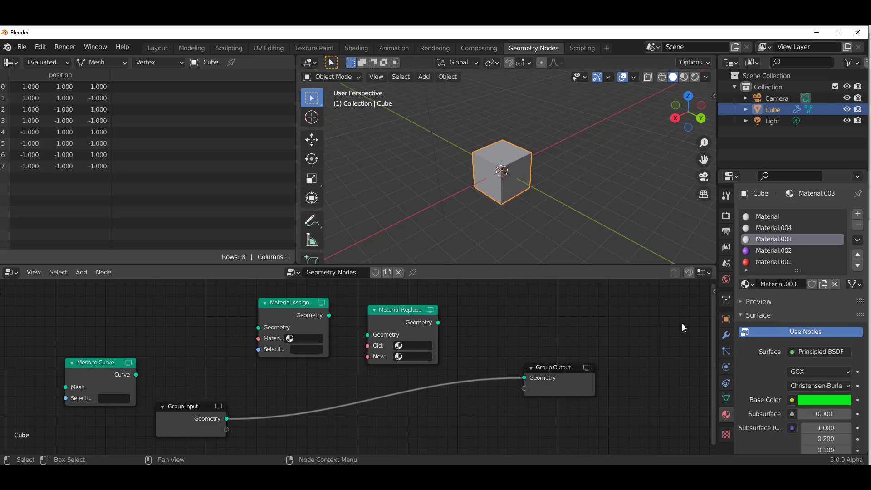
{"action": "left_click", "coordinate": [766, 226]}
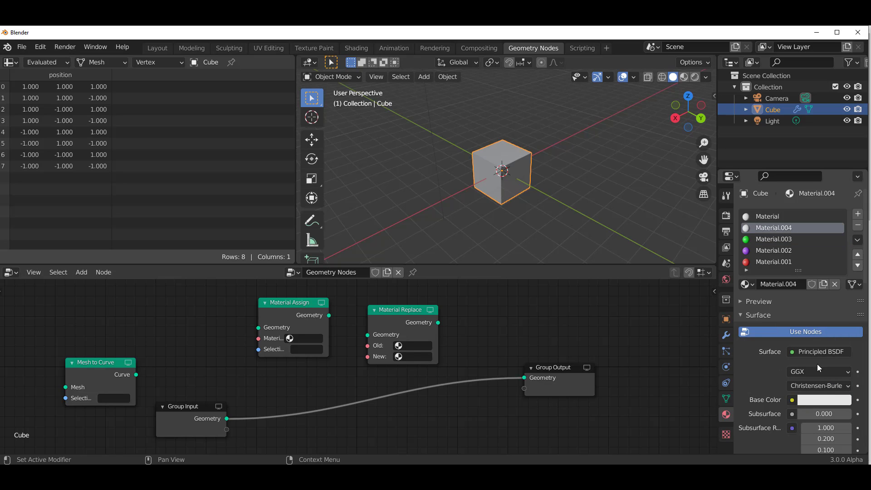
{"action": "left_click", "coordinate": [823, 399]}
{"action": "left_click", "coordinate": [816, 301]}
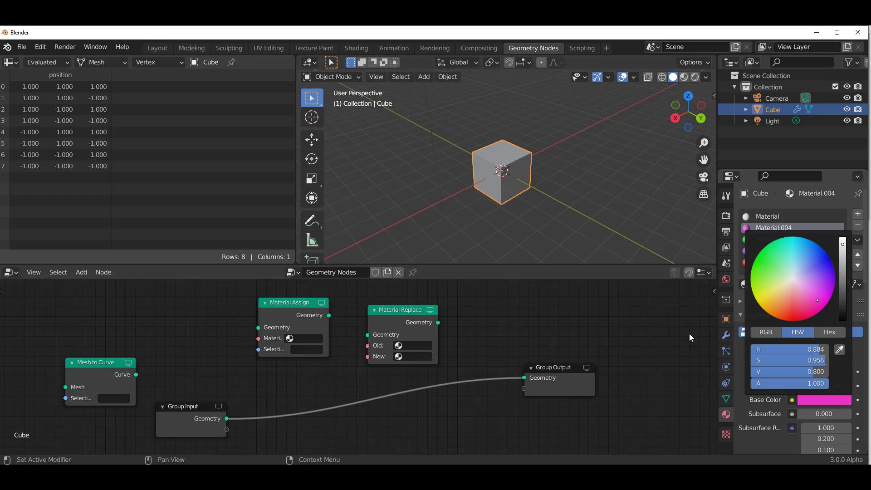
{"action": "left_click", "coordinate": [756, 218]}
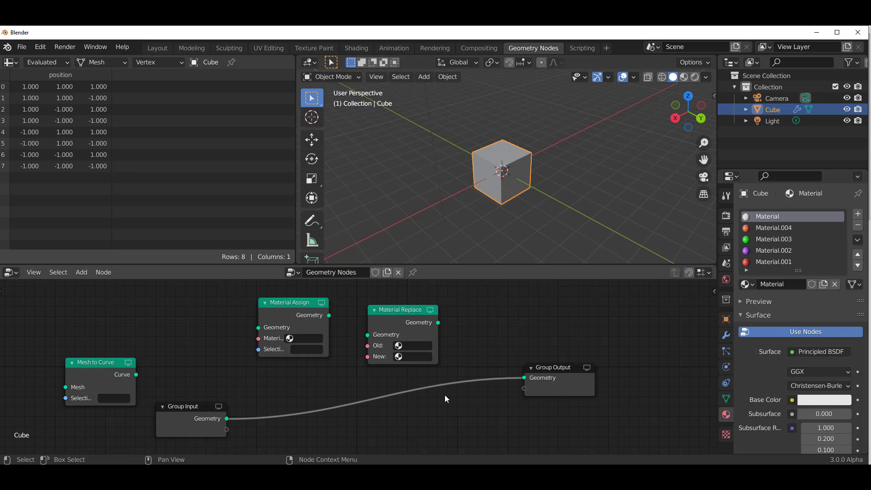
Insert Material Replace into the Group Input–Group Output link and set its Old material
{"action": "scroll", "coordinate": [492, 344], "scroll_direction": "up", "scroll_amount": 2}
{"action": "middle_click_drag", "start_coordinate": [504, 344], "coordinate": [611, 317]}
{"action": "left_click_drag", "start_coordinate": [502, 292], "coordinate": [392, 402]}
{"action": "middle_click_drag", "start_coordinate": [519, 389], "coordinate": [526, 346]}
{"action": "scroll", "coordinate": [494, 370], "scroll_direction": "up", "scroll_amount": 4}
{"action": "left_click", "coordinate": [454, 369]}
{"action": "left_click", "coordinate": [467, 217]}
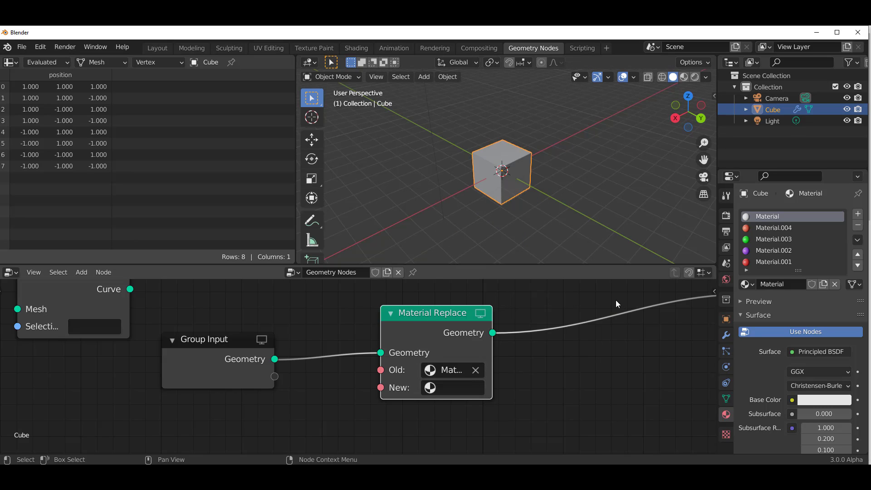
{"action": "left_click", "coordinate": [455, 388]}
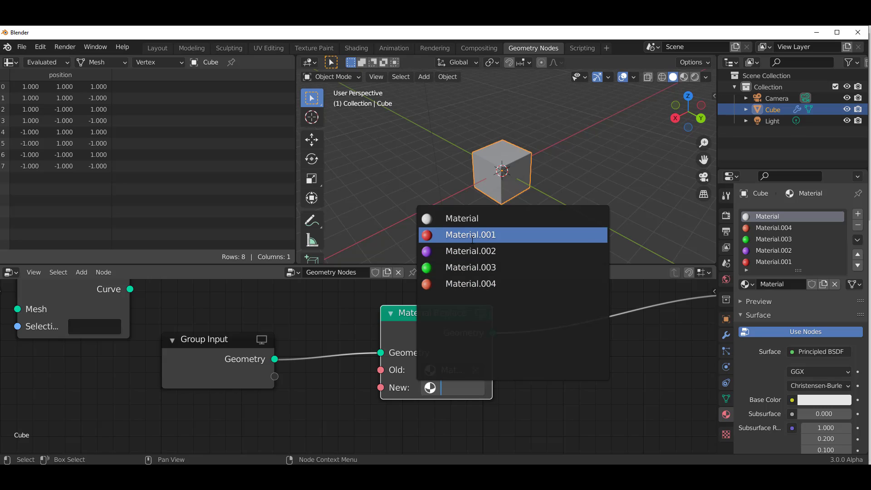
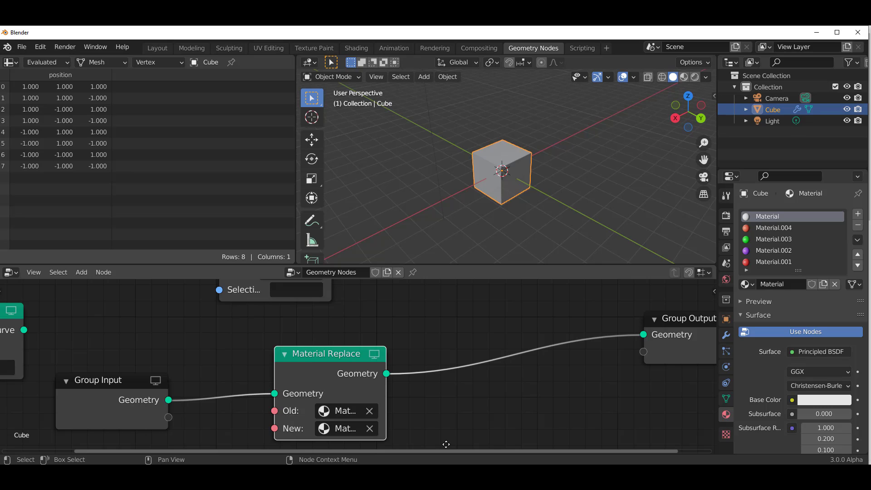
Switch to Rendered shading and view the red cube, selecting the Material.001 and Material.003 slots
{"action": "left_click", "coordinate": [694, 77]}
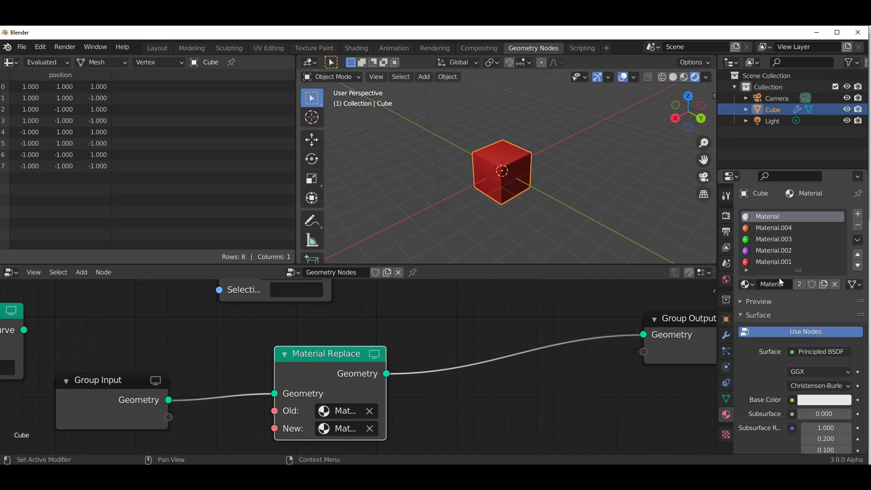
{"action": "left_click", "coordinate": [768, 261]}
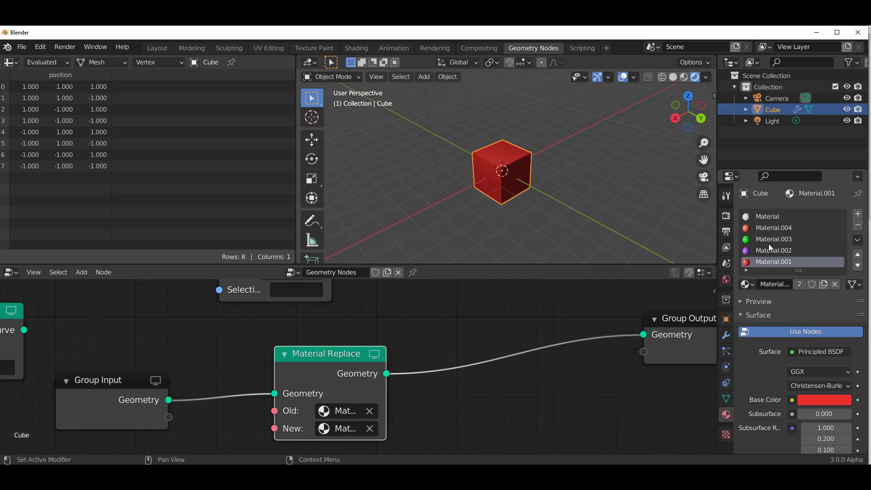
{"action": "left_click", "coordinate": [768, 241]}
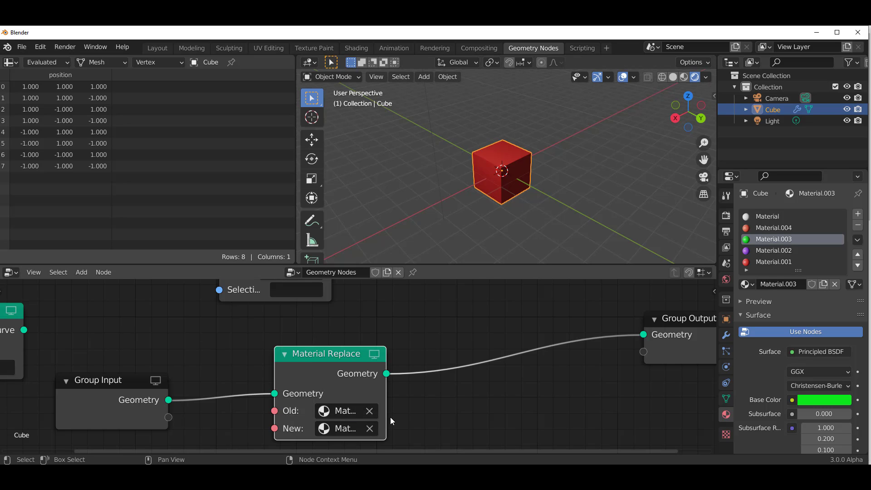
{"action": "scroll", "coordinate": [507, 231], "scroll_direction": "up", "scroll_amount": 6}
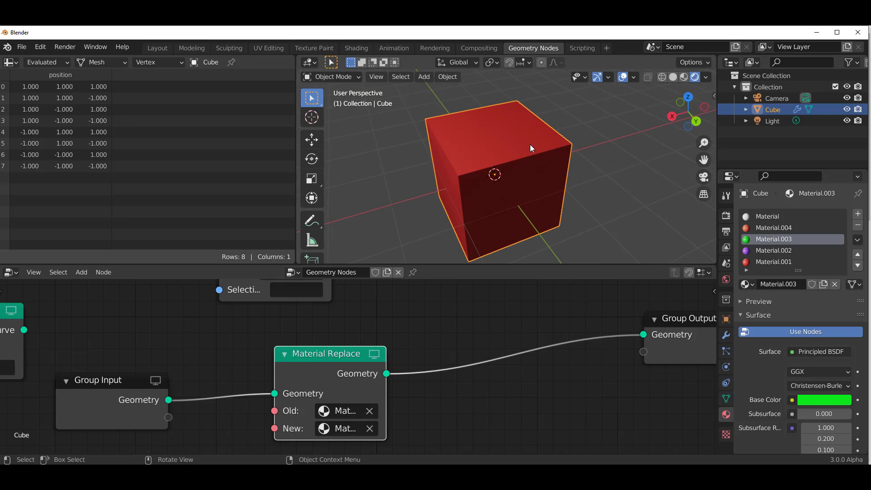
{"action": "scroll", "coordinate": [578, 223], "scroll_direction": "down", "scroll_amount": 3}
{"action": "middle_click_drag", "start_coordinate": [488, 125], "coordinate": [511, 134]}
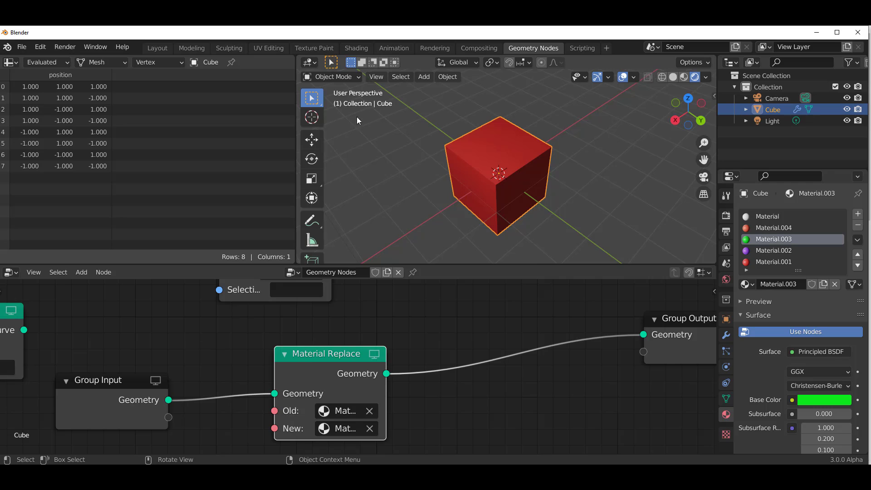
With the Tweak tool, enter Edit Mode in face select and select the cube's front face
{"action": "left_click", "coordinate": [316, 101]}
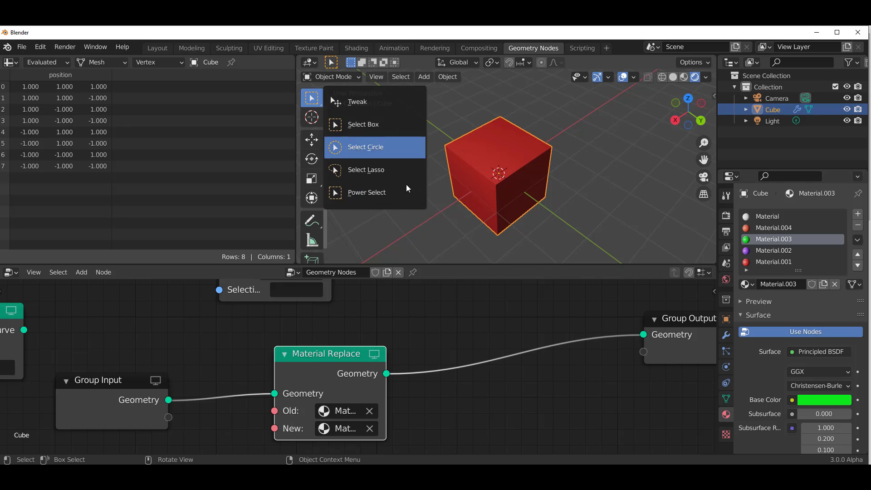
{"action": "left_click", "coordinate": [375, 197]}
{"action": "key", "text": "Tab"}
{"action": "middle_click_drag", "start_coordinate": [572, 203], "coordinate": [529, 172]}
{"action": "scroll", "coordinate": [480, 151], "scroll_direction": "up", "scroll_amount": 3}
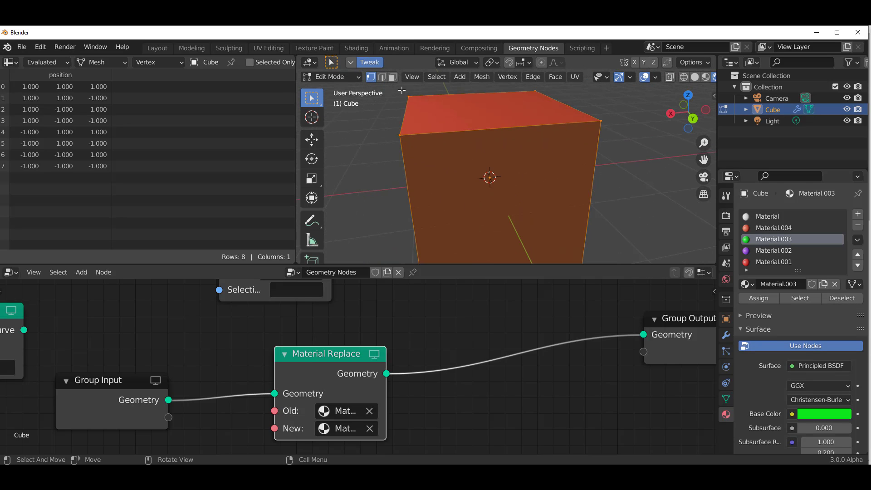
{"action": "left_click", "coordinate": [393, 77]}
{"action": "left_click", "coordinate": [533, 173]}
{"action": "scroll", "coordinate": [533, 173], "scroll_direction": "down", "scroll_amount": 5}
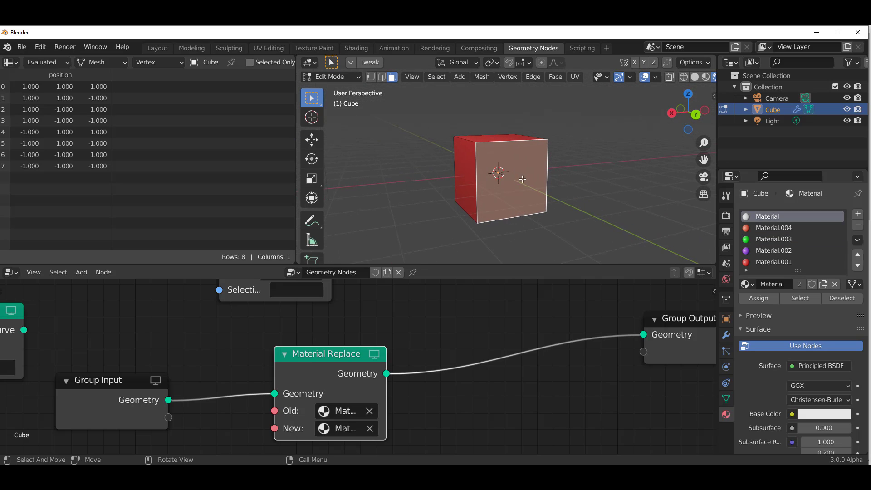
Assign Material.002 to the selected front face and return to Object Mode
{"action": "left_click", "coordinate": [771, 250]}
{"action": "middle_click_drag", "start_coordinate": [453, 192], "coordinate": [526, 169]}
{"action": "scroll", "coordinate": [513, 196], "scroll_direction": "up", "scroll_amount": 2}
{"action": "left_click", "coordinate": [763, 298]}
{"action": "scroll", "coordinate": [521, 172], "scroll_direction": "down", "scroll_amount": 4}
{"action": "key", "text": "Tab"}
{"action": "scroll", "coordinate": [527, 170], "scroll_direction": "up", "scroll_amount": 4}
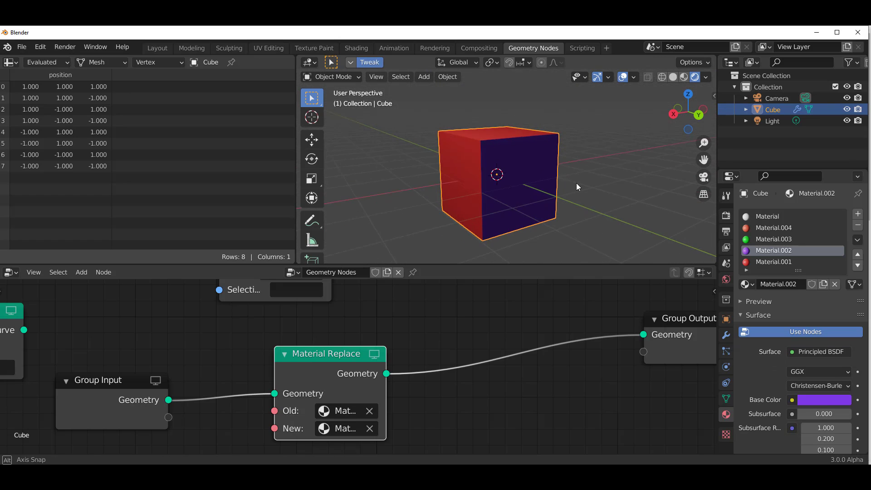
{"action": "scroll", "coordinate": [433, 408], "scroll_direction": "down", "scroll_amount": 1}
{"action": "middle_click_drag", "start_coordinate": [434, 408], "coordinate": [433, 362]}
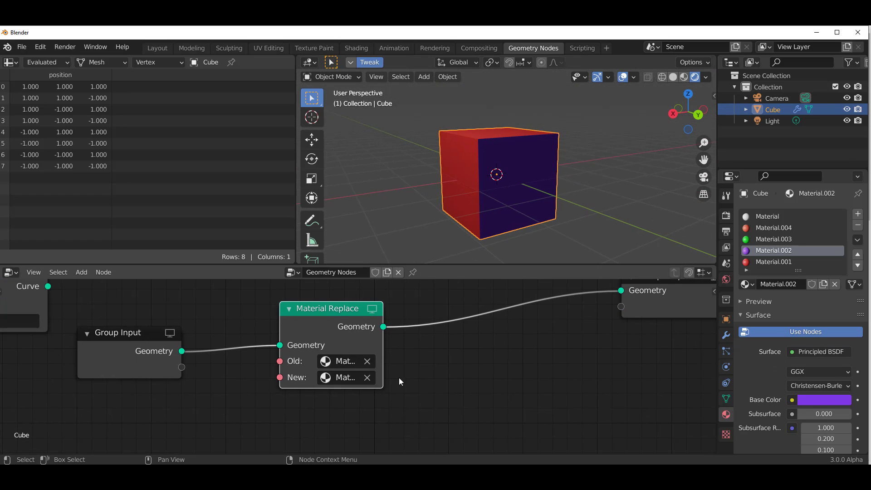
Set Material Replace's Old material to Material.002 and its New material to a red one
{"action": "left_click", "coordinate": [367, 361]}
{"action": "left_click", "coordinate": [344, 361]}
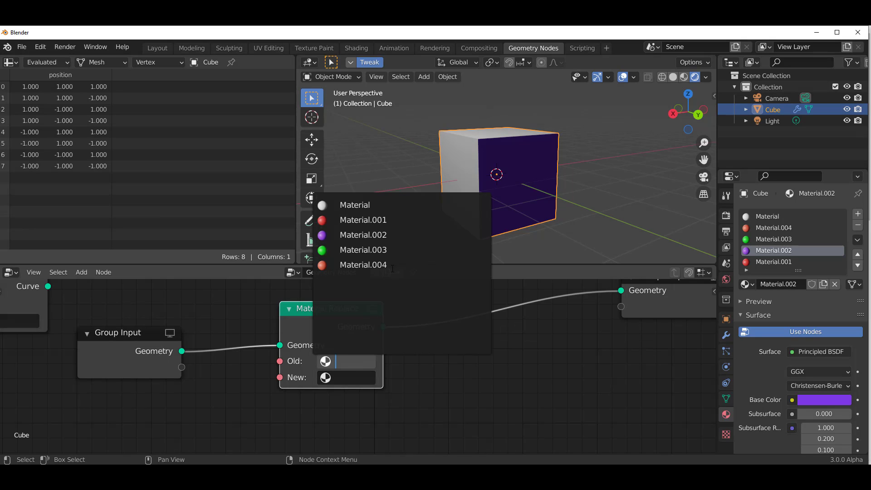
{"action": "left_click", "coordinate": [383, 235]}
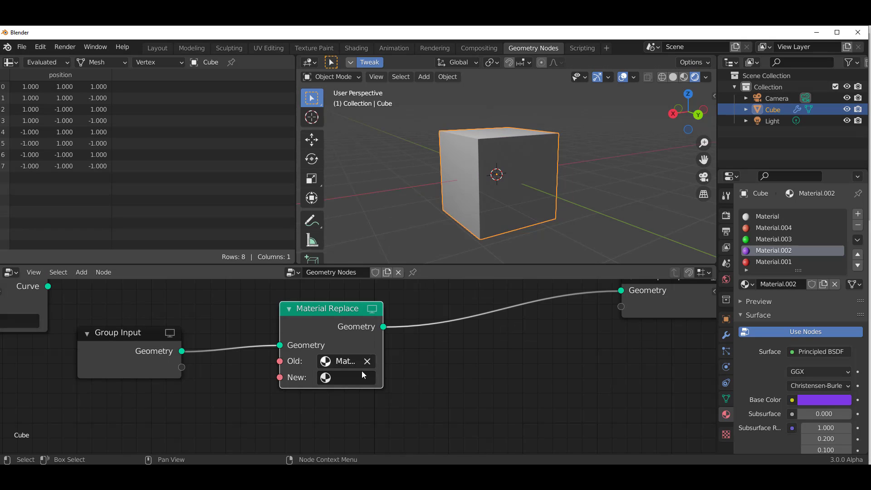
{"action": "left_click", "coordinate": [363, 377]}
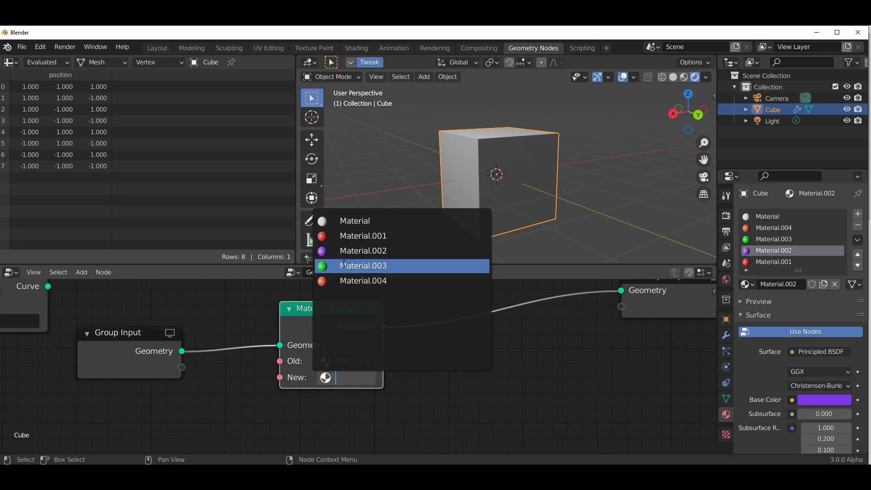
{"action": "left_click", "coordinate": [363, 265]}
{"action": "middle_click_drag", "start_coordinate": [522, 190], "coordinate": [435, 204]}
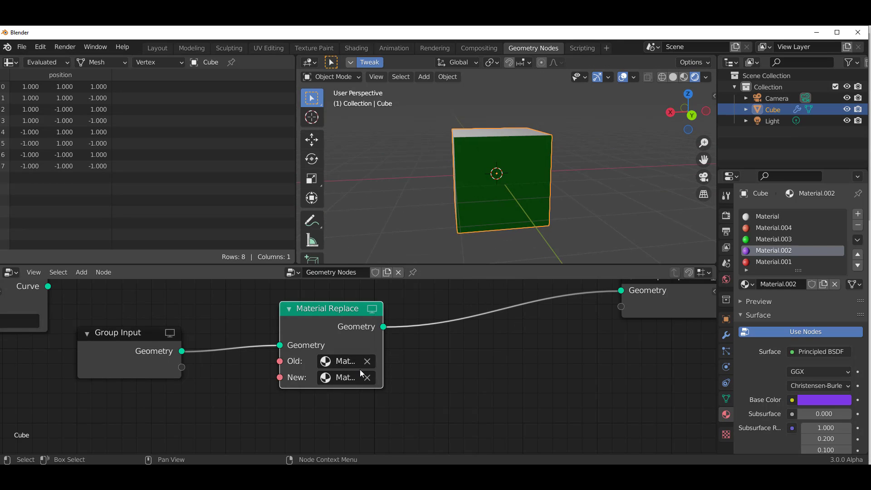
{"action": "left_click", "coordinate": [347, 377]}
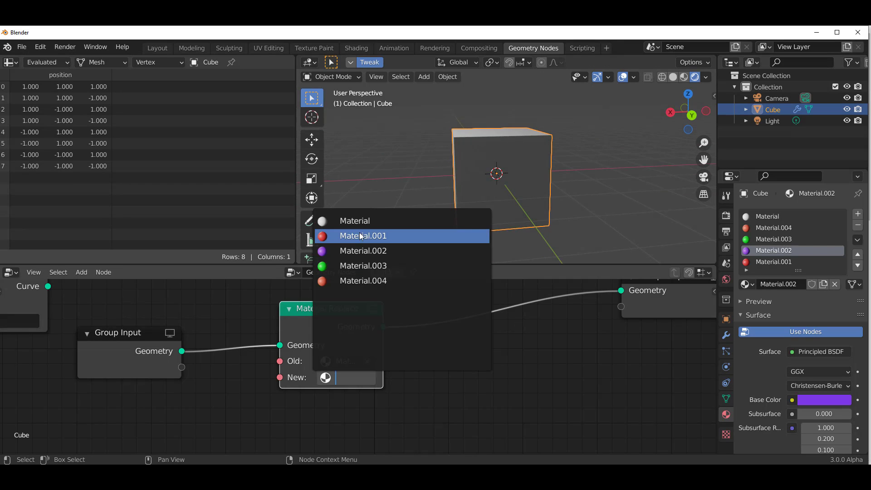
{"action": "left_click", "coordinate": [359, 234]}
{"action": "middle_click_drag", "start_coordinate": [513, 162], "coordinate": [489, 181]}
{"action": "left_click", "coordinate": [367, 377]}
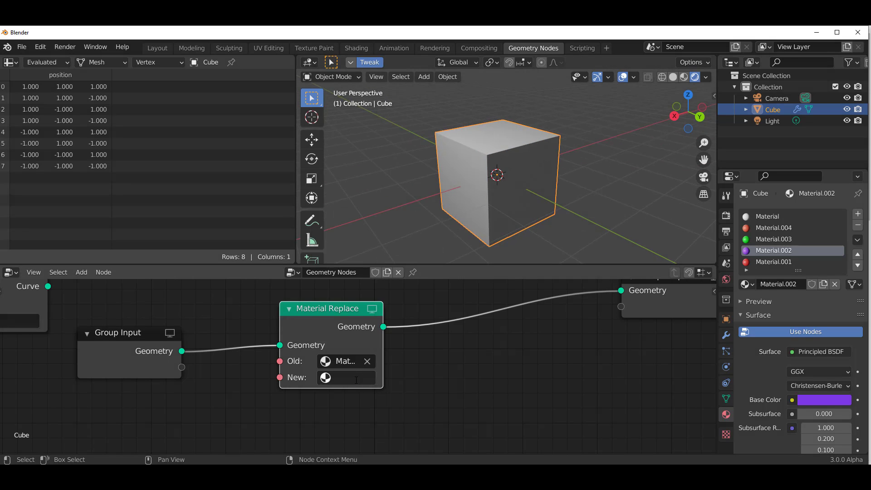
{"action": "left_click", "coordinate": [359, 377]}
{"action": "left_click", "coordinate": [375, 237]}
Move Group Output further right and place Material Assign above the Replace-to-Output link
{"action": "scroll", "coordinate": [519, 205], "scroll_direction": "down", "scroll_amount": 2}
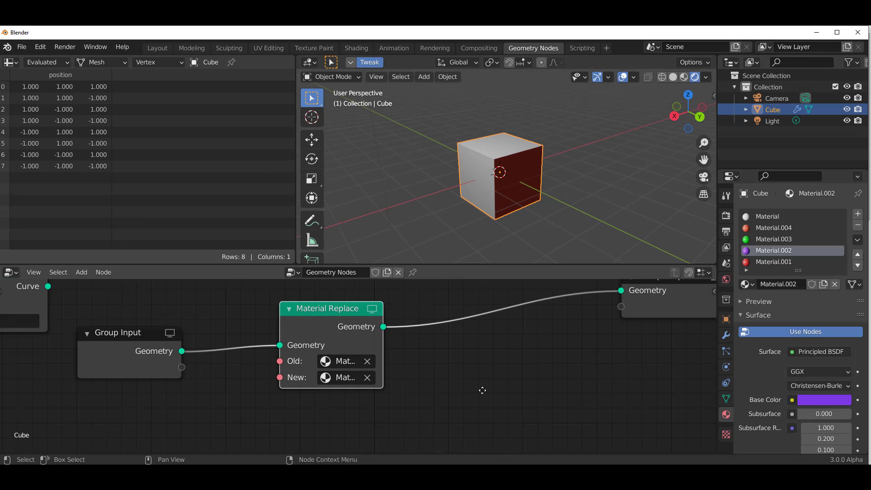
{"action": "middle_click_drag", "start_coordinate": [482, 390], "coordinate": [392, 430]}
{"action": "scroll", "coordinate": [416, 390], "scroll_direction": "down", "scroll_amount": 1}
{"action": "scroll", "coordinate": [416, 390], "scroll_direction": "down", "scroll_amount": 2}
{"action": "middle_click_drag", "start_coordinate": [468, 417], "coordinate": [371, 440]}
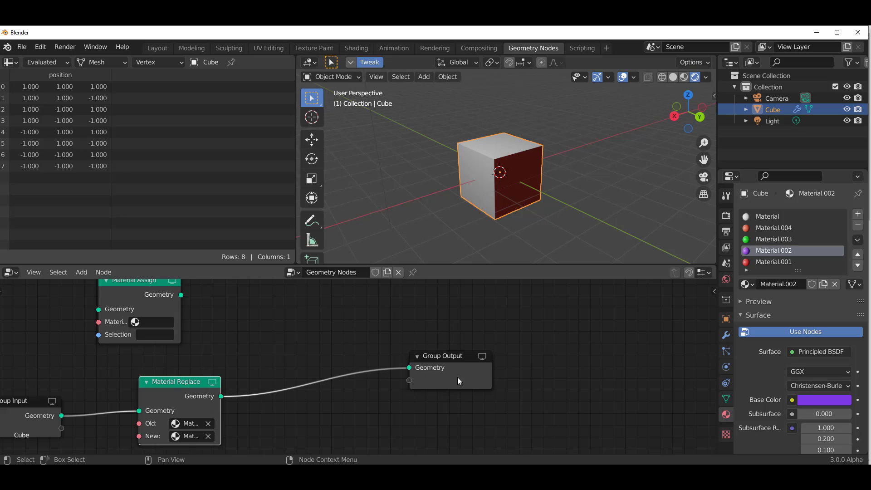
{"action": "left_click_drag", "start_coordinate": [457, 377], "coordinate": [528, 367]}
{"action": "left_click_drag", "start_coordinate": [143, 294], "coordinate": [324, 304]}
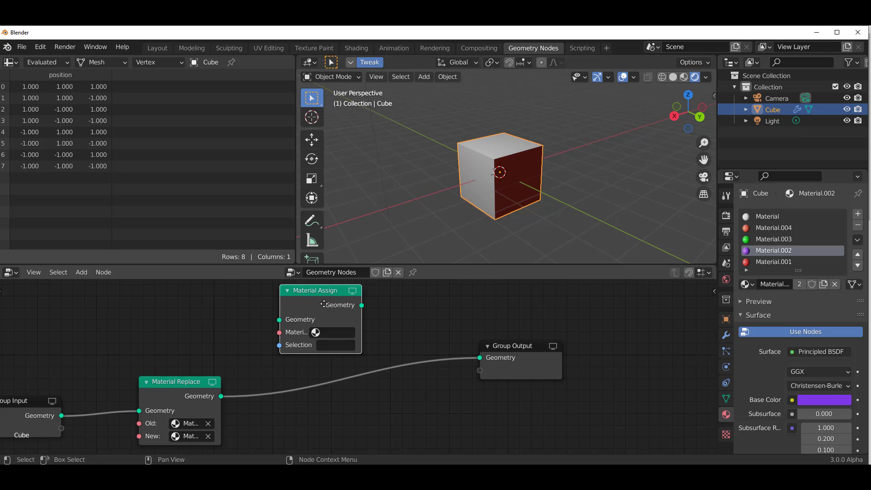
Add a Material input node below Group Input using the node search 'mat'
{"action": "mouse_move", "coordinate": [312, 292]}
{"action": "left_mouse_down"}
{"action": "mouse_move", "coordinate": [338, 285]}
{"action": "mouse_move", "coordinate": [308, 279]}
{"action": "left_mouse_up"}
{"action": "scroll", "coordinate": [272, 422], "scroll_direction": "down", "scroll_amount": 3}
{"action": "middle_click_drag", "start_coordinate": [273, 426], "coordinate": [376, 391]}
{"action": "left_click", "coordinate": [375, 391]}
{"action": "key", "text": "shift+a"}
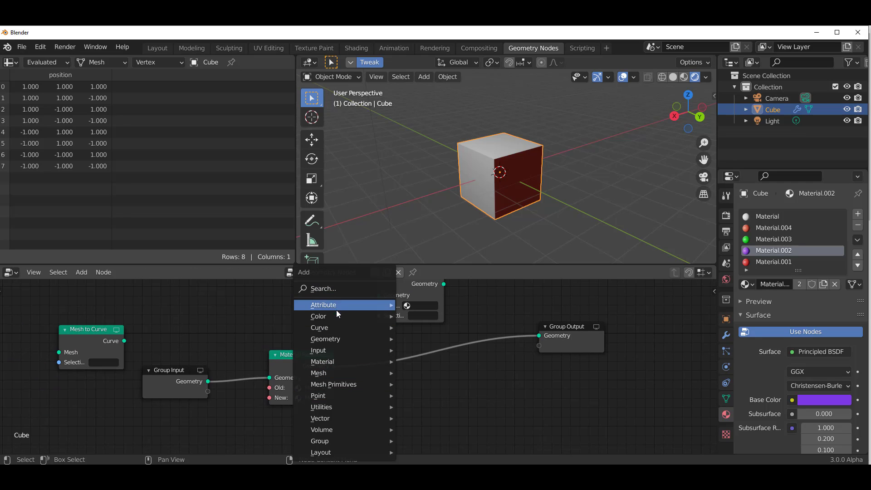
{"action": "mouse_move", "coordinate": [339, 375]}
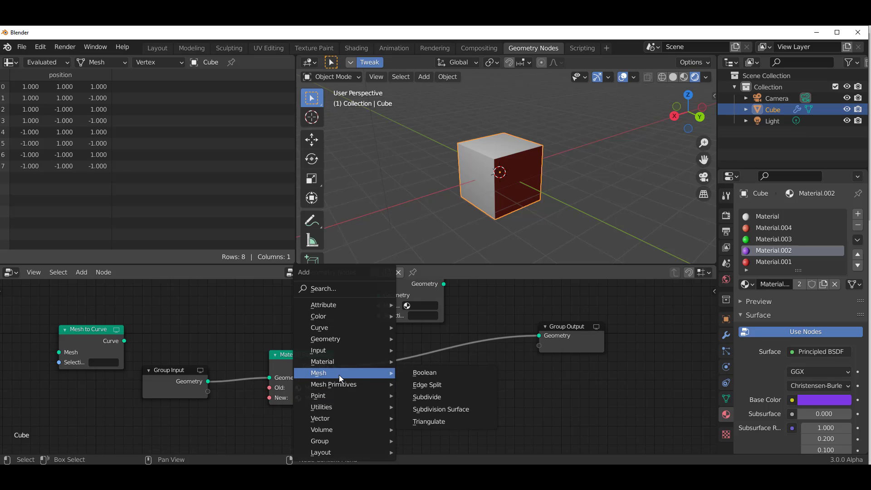
{"action": "left_click", "coordinate": [320, 288]}
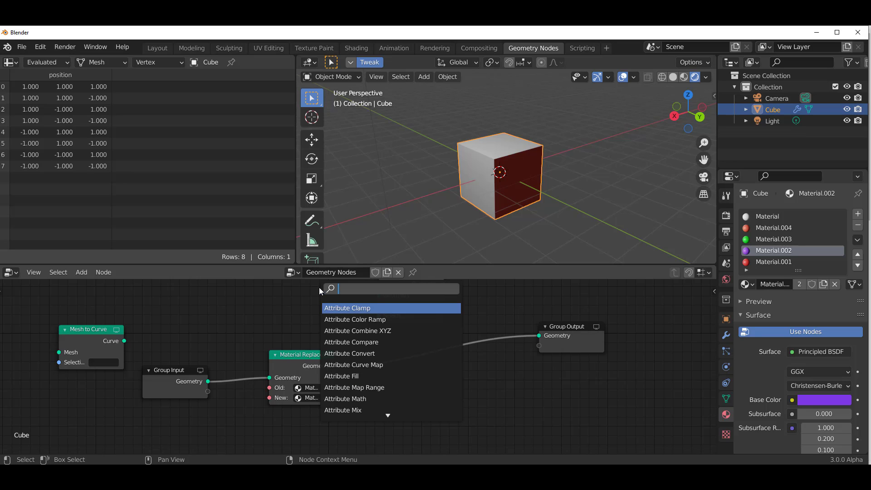
{"action": "type", "text": "ma"}
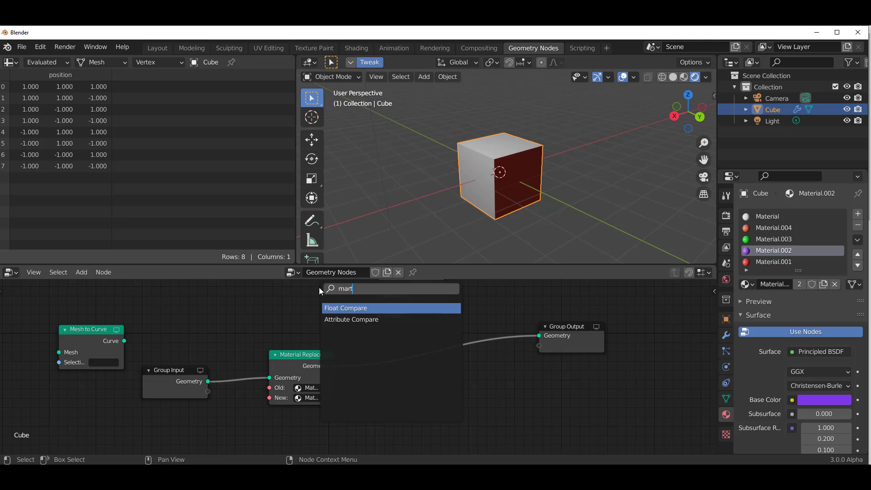
{"action": "type", "text": "t"}
{"action": "key", "text": "Down"}
{"action": "key", "text": "Return"}
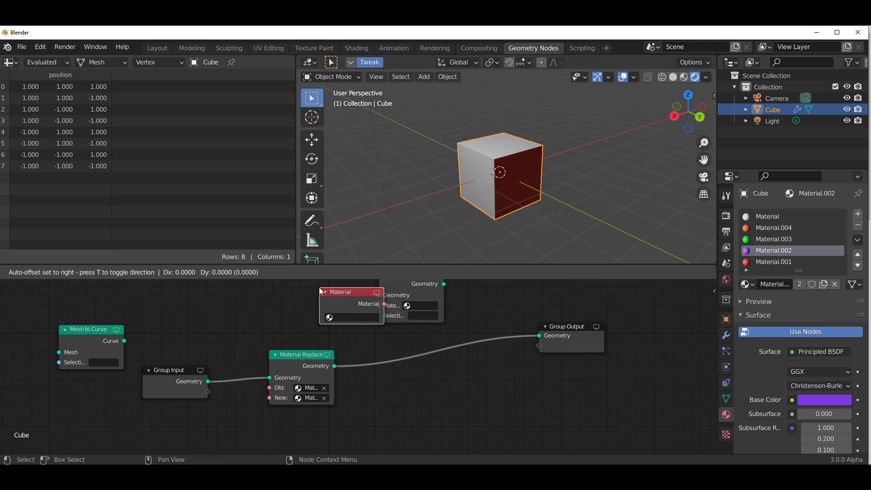
{"action": "left_click", "coordinate": [181, 381]}
Set the Material node to Material.003 and feed it into Material Replace's New input
{"action": "scroll", "coordinate": [435, 393], "scroll_direction": "up", "scroll_amount": 2}
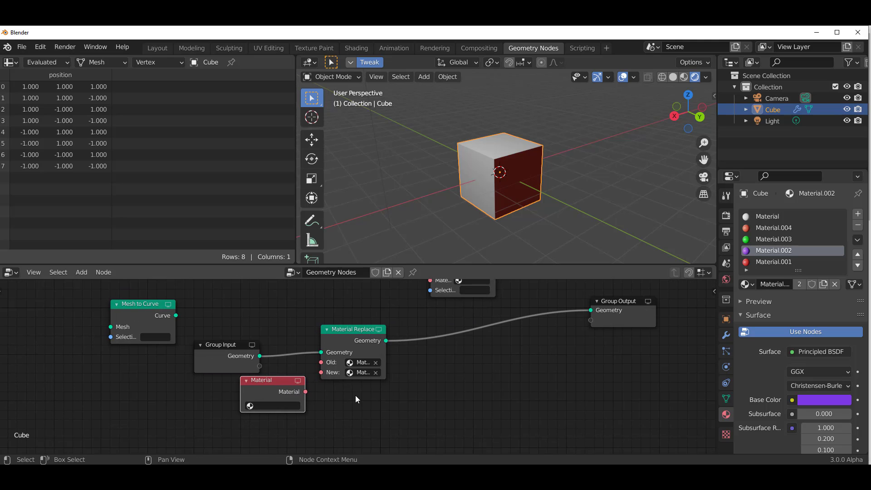
{"action": "middle_click_drag", "start_coordinate": [345, 389], "coordinate": [413, 361]}
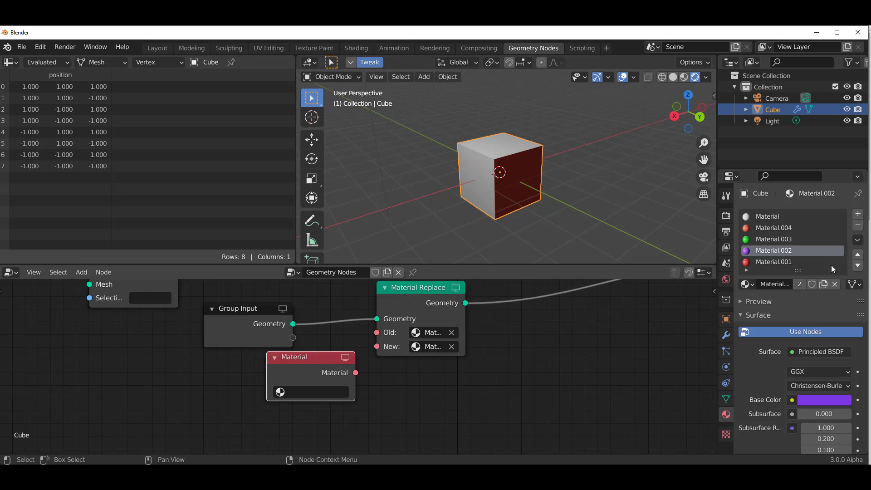
{"action": "left_click", "coordinate": [317, 392]}
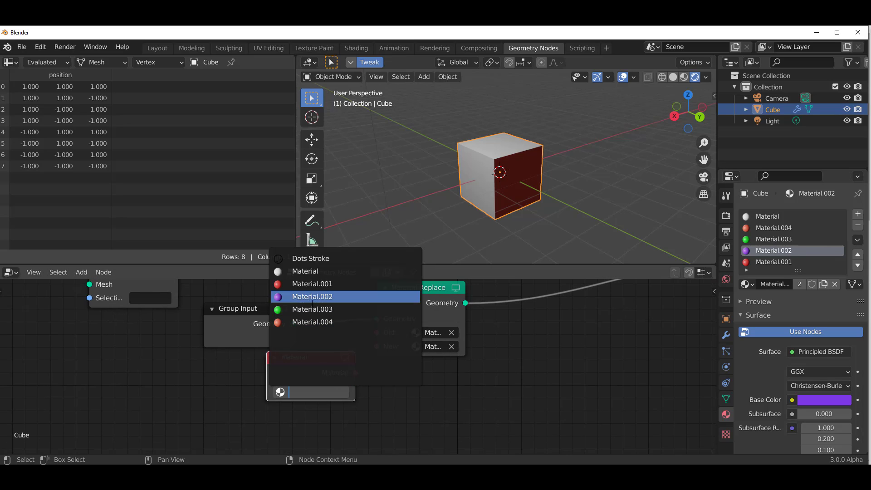
{"action": "left_click", "coordinate": [312, 309]}
{"action": "left_click_drag", "start_coordinate": [339, 374], "coordinate": [375, 347]}
{"action": "middle_click_drag", "start_coordinate": [490, 177], "coordinate": [573, 180]}
Inspect the green face from several angles, then move Mesh to Curve above Material Replace
{"action": "middle_click_drag", "start_coordinate": [543, 344], "coordinate": [360, 414]}
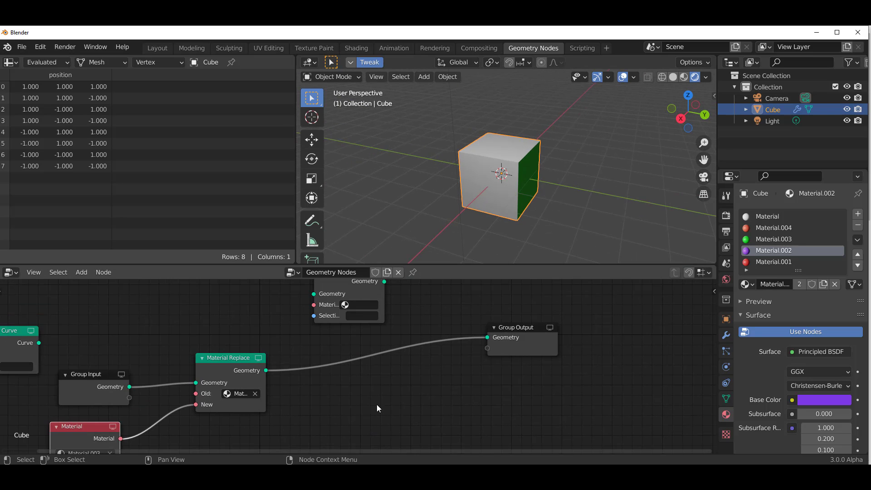
{"action": "middle_click_drag", "start_coordinate": [516, 166], "coordinate": [408, 159]}
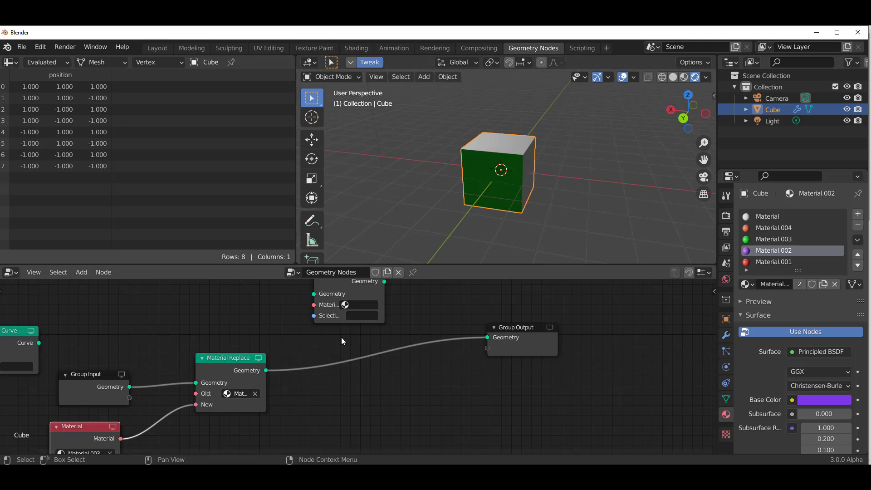
{"action": "middle_click_drag", "start_coordinate": [534, 201], "coordinate": [513, 204]}
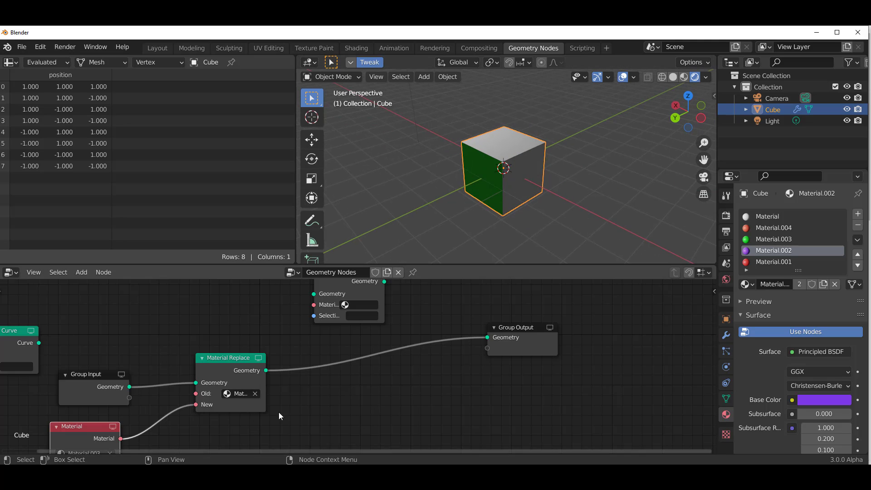
{"action": "middle_click_drag", "start_coordinate": [278, 411], "coordinate": [381, 403]}
{"action": "left_click_drag", "start_coordinate": [97, 328], "coordinate": [320, 306]}
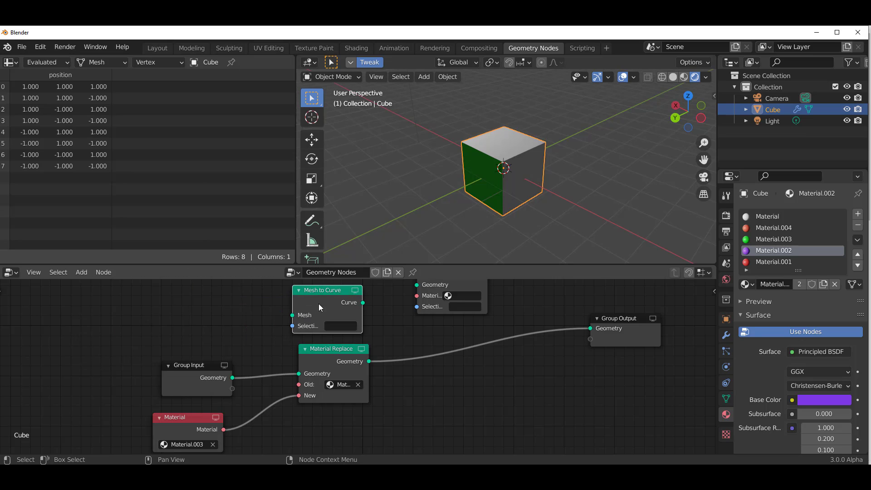
Delete the Material Replace and Material nodes and route Group Input through Mesh to Curve to Group Output
{"action": "left_click", "coordinate": [327, 362]}
{"action": "key", "text": "x"}
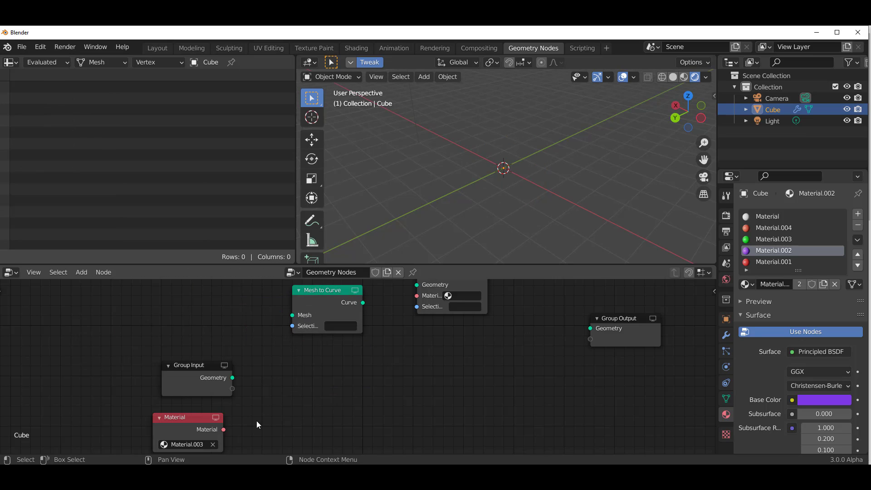
{"action": "left_click", "coordinate": [185, 435]}
{"action": "key", "text": "x"}
{"action": "left_click_drag", "start_coordinate": [232, 377], "coordinate": [511, 367]}
{"action": "left_click_drag", "start_coordinate": [330, 311], "coordinate": [350, 380]}
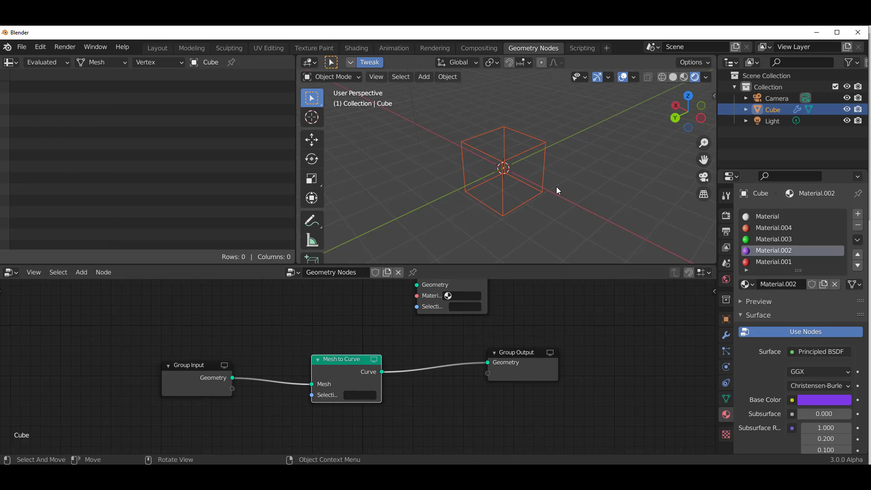
Move Group Output further right and inspect the wireframe cube, reselecting it by an edge
{"action": "middle_click_drag", "start_coordinate": [556, 186], "coordinate": [603, 173]}
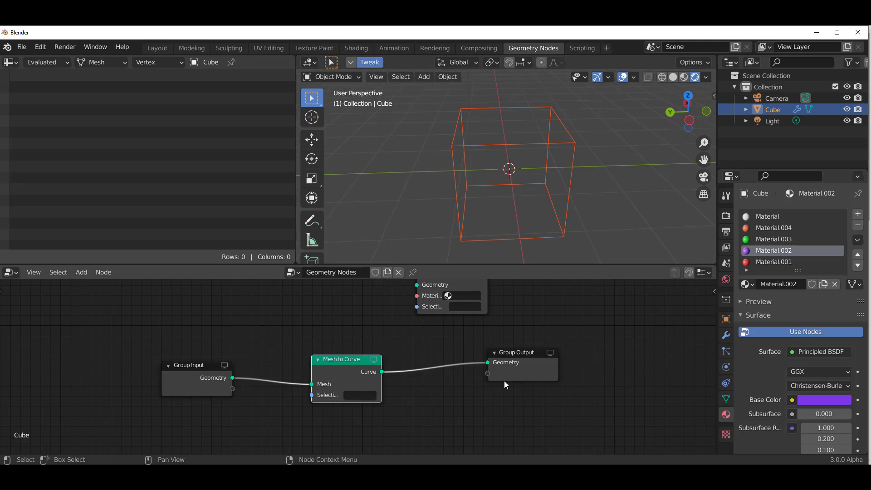
{"action": "left_click_drag", "start_coordinate": [543, 364], "coordinate": [603, 356]}
{"action": "middle_click_drag", "start_coordinate": [508, 168], "coordinate": [583, 144]}
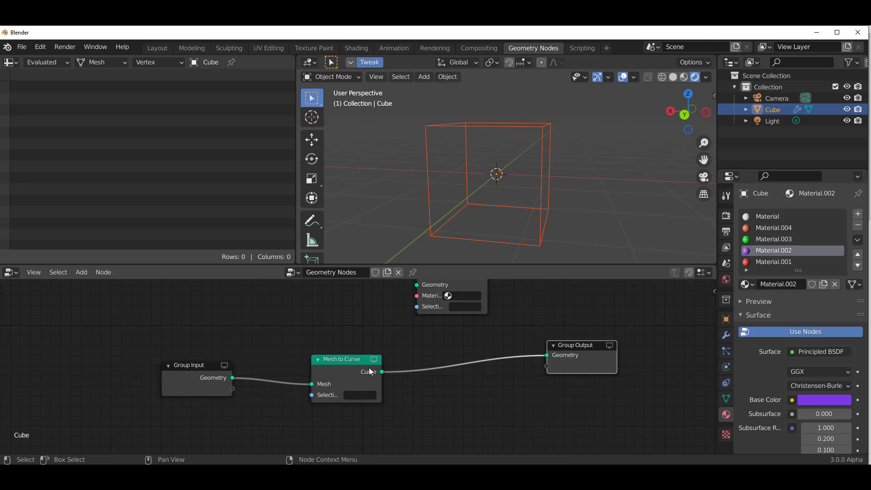
{"action": "middle_click_drag", "start_coordinate": [582, 185], "coordinate": [555, 190]}
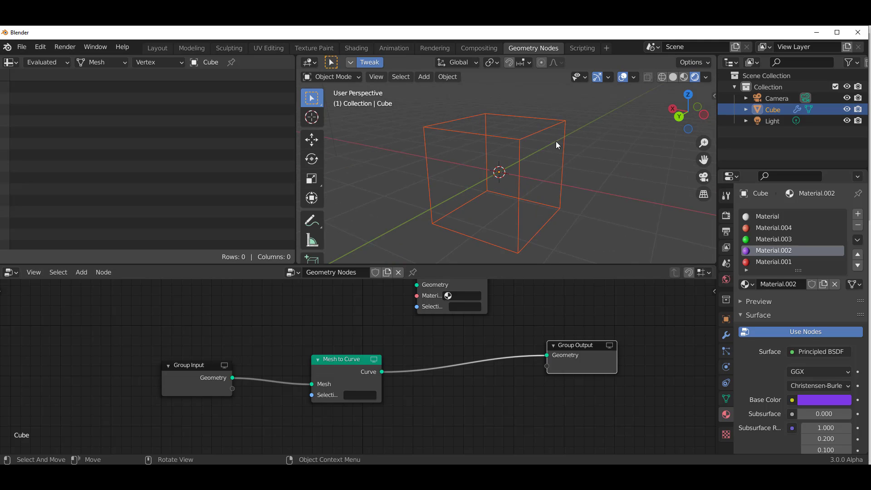
{"action": "left_click", "coordinate": [608, 141]}
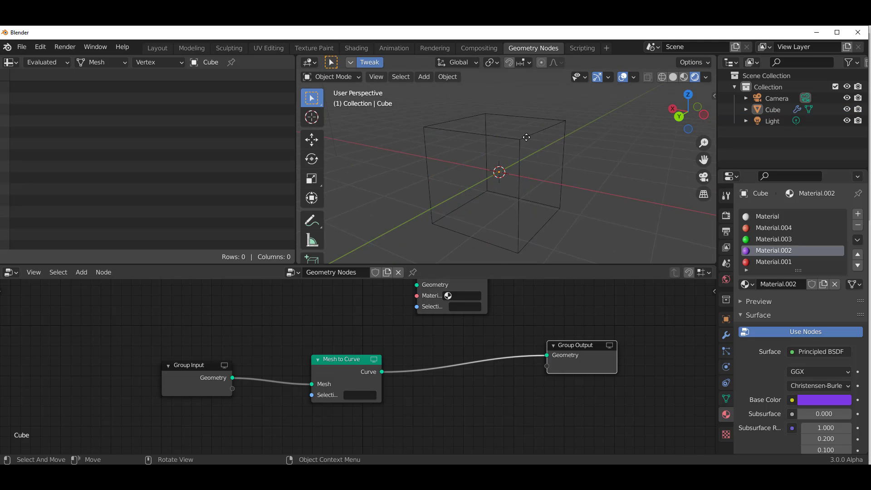
{"action": "left_click", "coordinate": [565, 169]}
{"action": "left_click", "coordinate": [561, 146]}
{"action": "left_click", "coordinate": [528, 136]}
Add a Subdivision Surface modifier with viewport level 3, Simple method, and apply it
{"action": "left_click", "coordinate": [726, 336]}
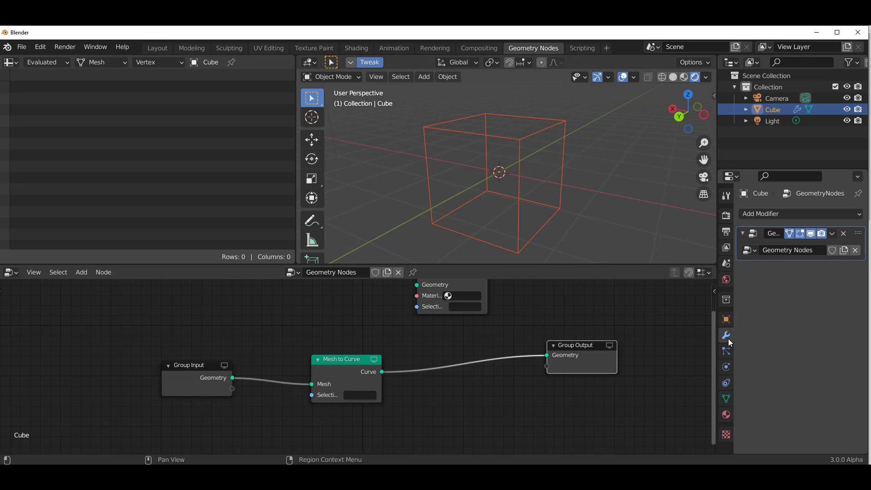
{"action": "left_click", "coordinate": [807, 214]}
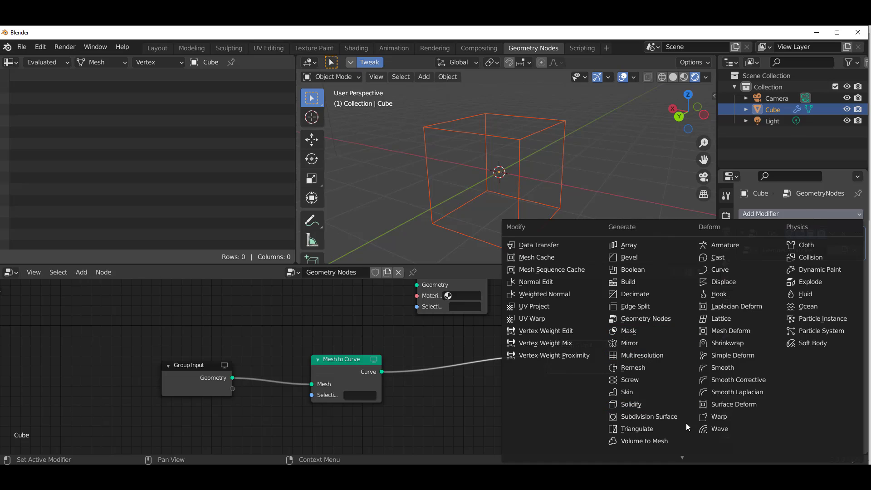
{"action": "left_click", "coordinate": [662, 416]}
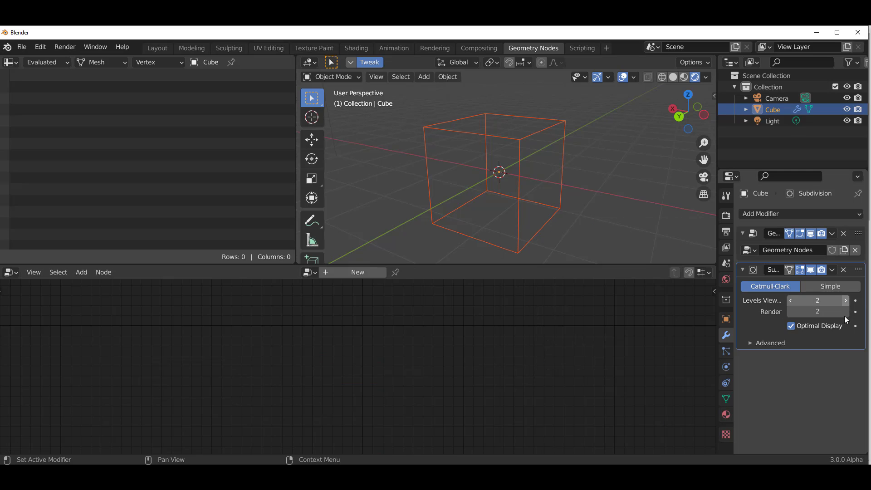
{"action": "left_click", "coordinate": [845, 300]}
{"action": "left_click", "coordinate": [844, 300]}
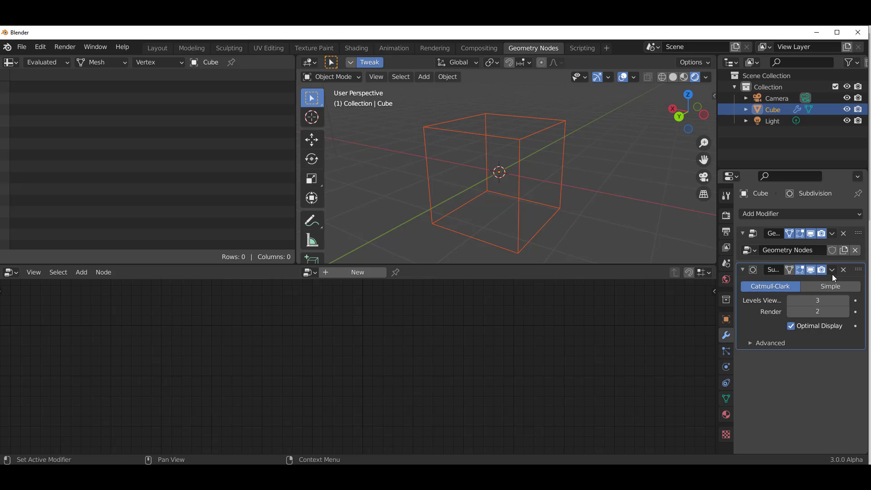
{"action": "left_click", "coordinate": [831, 269]}
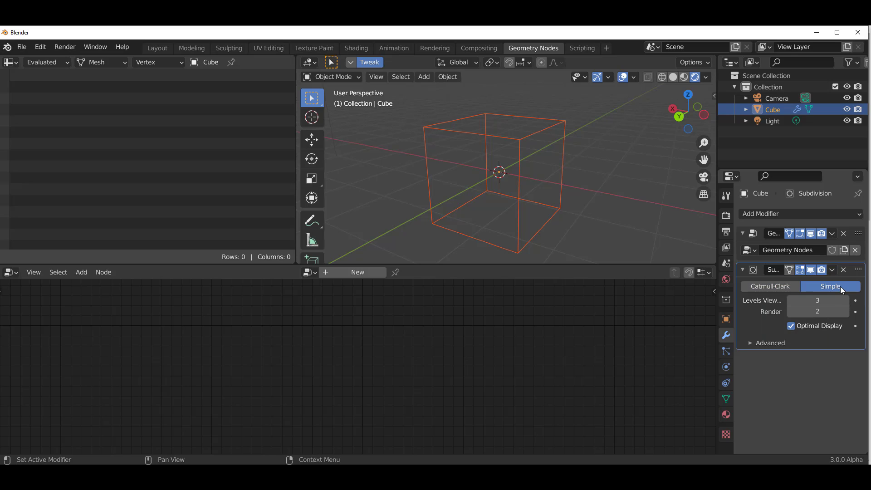
{"action": "left_click", "coordinate": [832, 270]}
{"action": "left_click", "coordinate": [788, 284]}
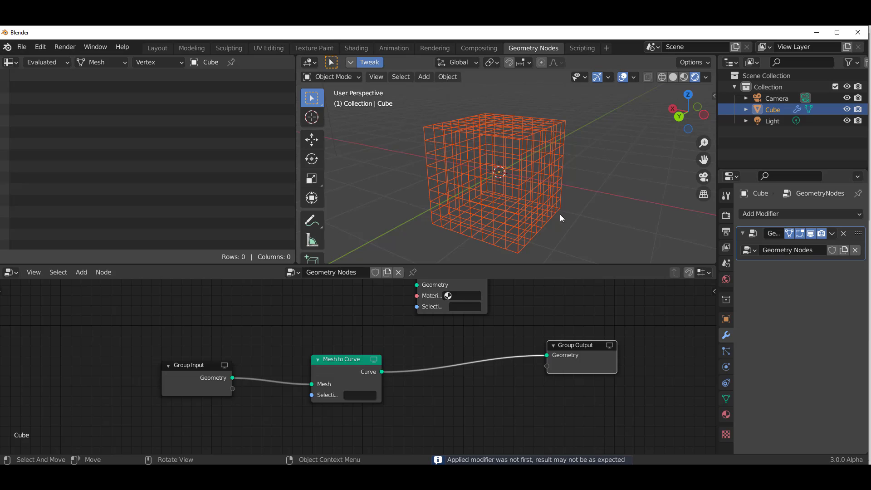
Snap to the Left view, enter Edit Mode, and pull Mesh to Curve out of the link
{"action": "middle_click_drag", "start_coordinate": [559, 214], "coordinate": [516, 198]}
{"action": "left_click", "coordinate": [690, 114]}
{"action": "scroll", "coordinate": [516, 173], "scroll_direction": "up", "scroll_amount": 2}
{"action": "key", "text": "Tab"}
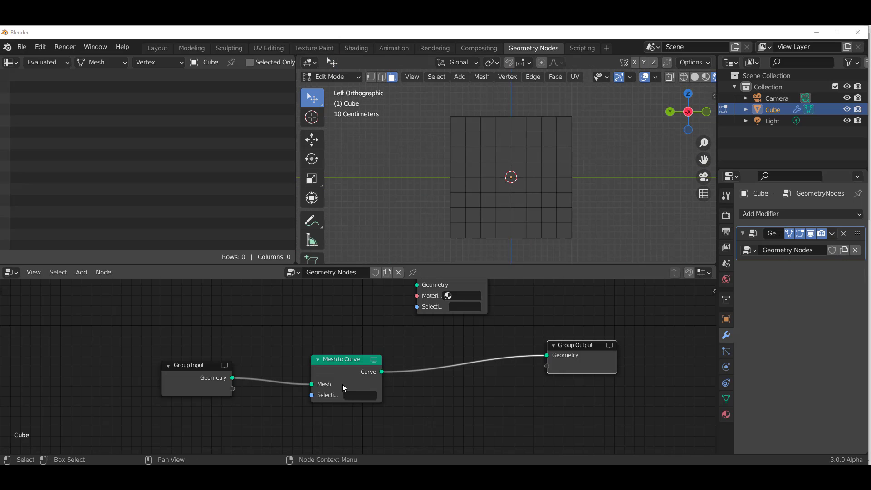
{"action": "left_click_drag", "start_coordinate": [342, 363], "coordinate": [383, 423], "text": "alt"}
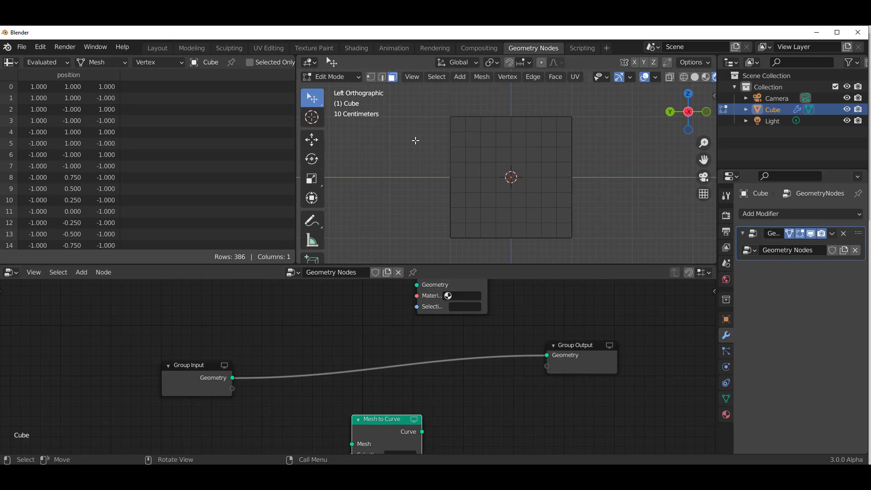
Box-select the middle faces of the cube's side in Left Orthographic view
{"action": "left_click_drag", "start_coordinate": [318, 103], "coordinate": [350, 123]}
{"action": "left_click_drag", "start_coordinate": [418, 136], "coordinate": [629, 215]}
{"action": "middle_click_drag", "start_coordinate": [435, 167], "coordinate": [514, 182]}
{"action": "scroll", "coordinate": [540, 196], "scroll_direction": "down", "scroll_amount": 4}
{"action": "left_click", "coordinate": [695, 118]}
{"action": "scroll", "coordinate": [514, 183], "scroll_direction": "up", "scroll_amount": 4}
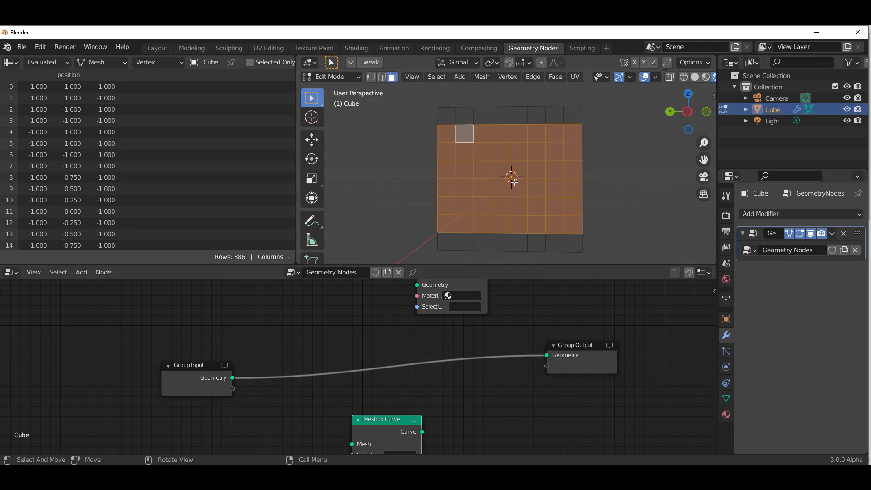
{"action": "left_click", "coordinate": [687, 112]}
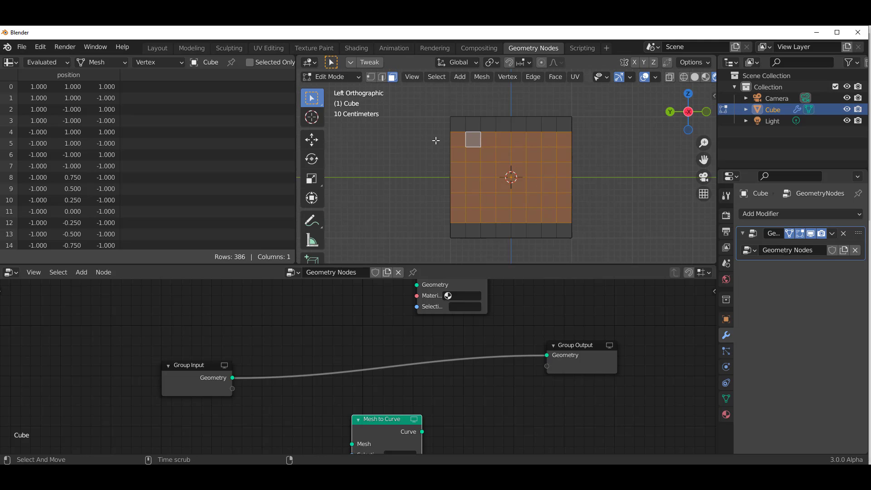
{"action": "left_click_drag", "start_coordinate": [424, 133], "coordinate": [637, 217]}
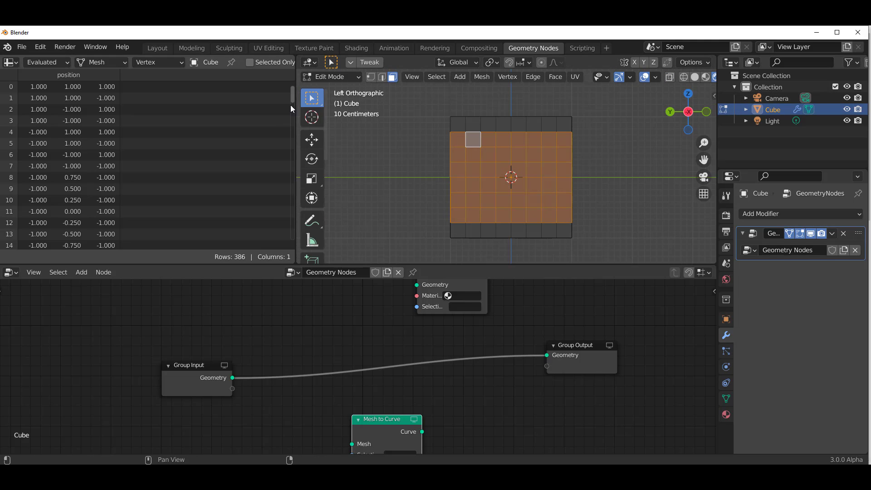
{"action": "left_click", "coordinate": [315, 98]}
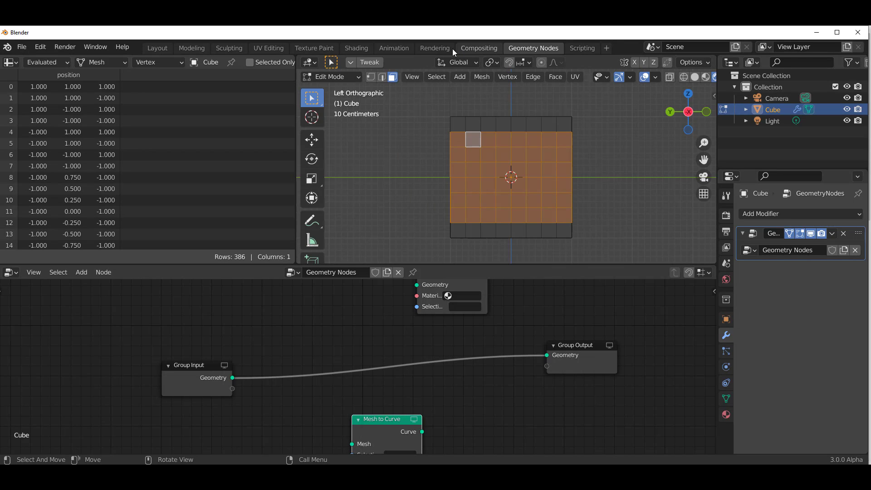
Check the selected faces in perspective and add a new vertex group in Object Data properties
{"action": "middle_click_drag", "start_coordinate": [438, 203], "coordinate": [397, 216]}
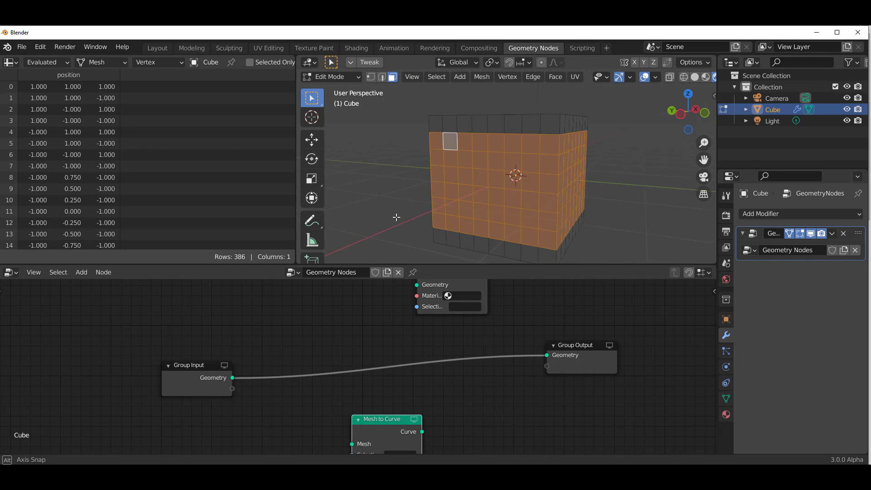
{"action": "scroll", "coordinate": [497, 204], "scroll_direction": "down", "scroll_amount": 6}
{"action": "middle_click_drag", "start_coordinate": [498, 205], "coordinate": [563, 225]}
{"action": "scroll", "coordinate": [499, 204], "scroll_direction": "up", "scroll_amount": 5}
{"action": "middle_click_drag", "start_coordinate": [461, 190], "coordinate": [440, 161]}
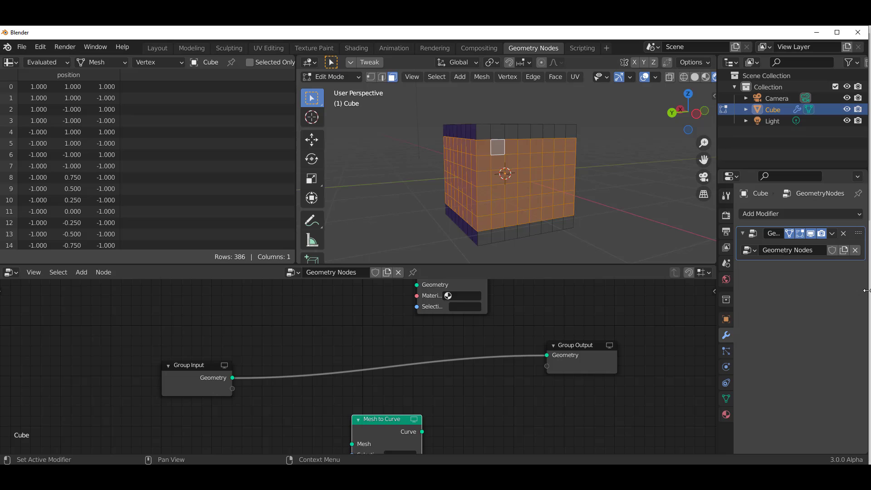
{"action": "left_click", "coordinate": [726, 199]}
{"action": "left_click", "coordinate": [726, 320]}
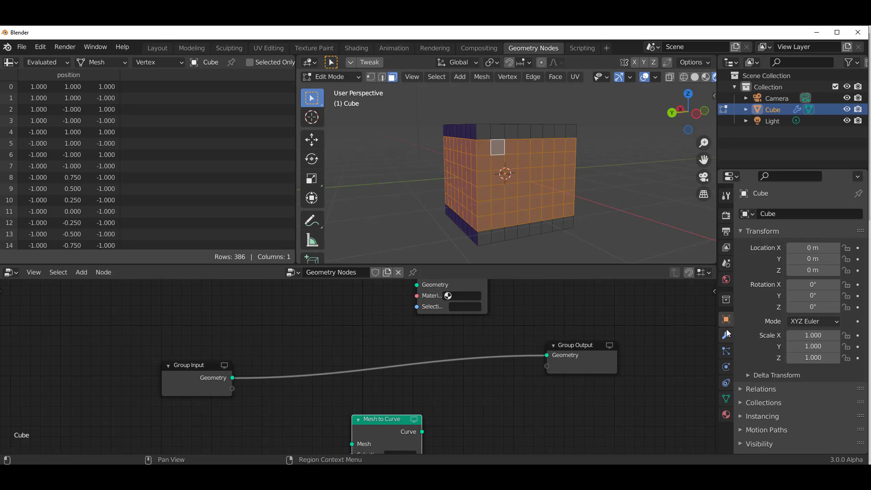
{"action": "left_click", "coordinate": [726, 335]}
{"action": "left_click", "coordinate": [726, 398]}
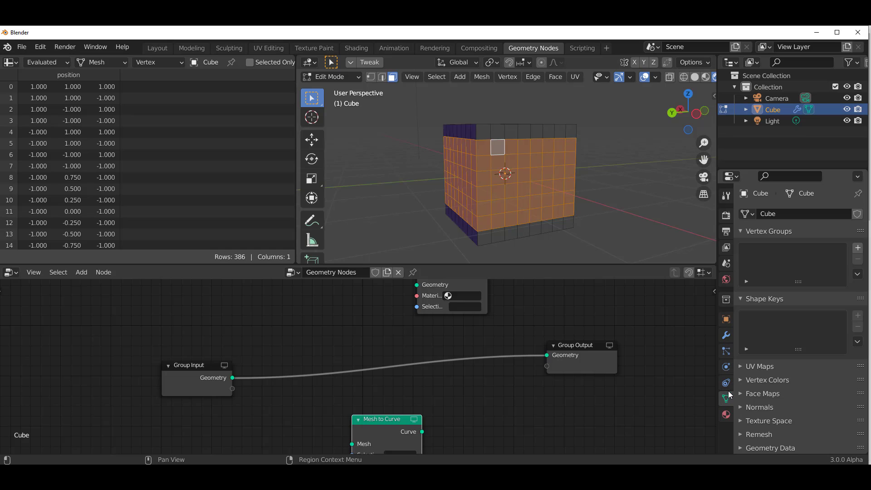
{"action": "left_click", "coordinate": [858, 247]}
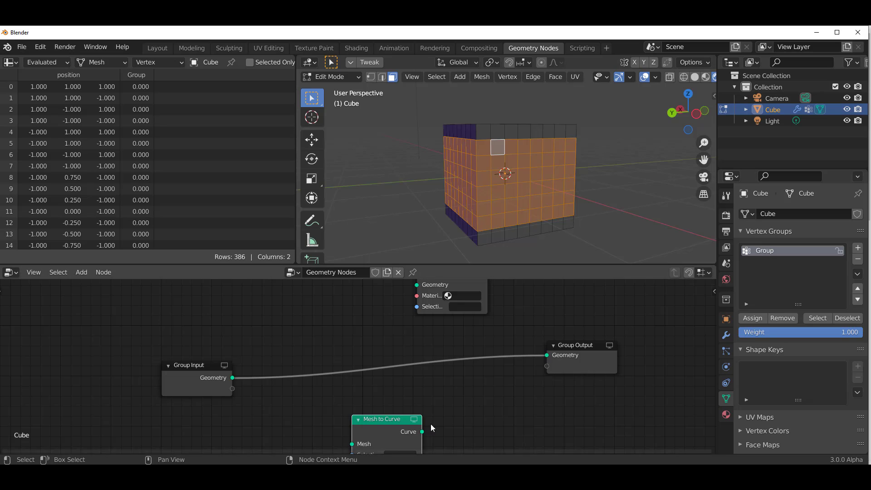
Insert Mesh to Curve on the output link with its Selection limited to the Group vertex group
{"action": "left_click_drag", "start_coordinate": [386, 419], "coordinate": [358, 368]}
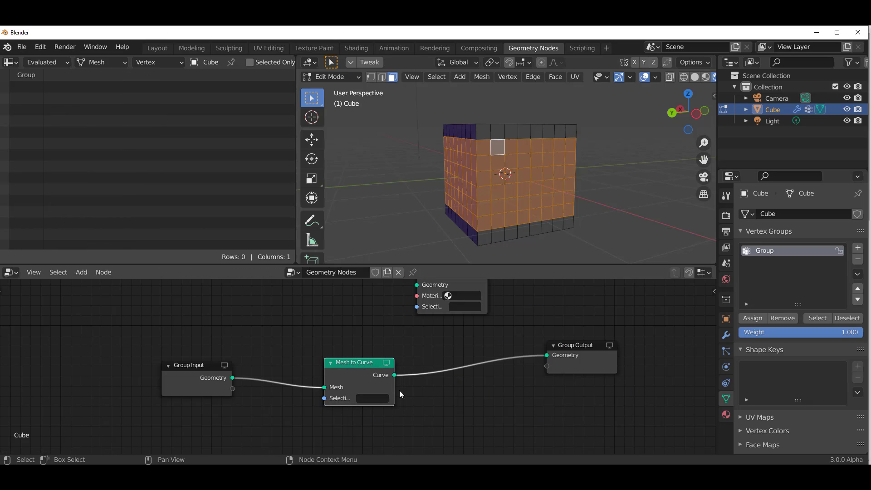
{"action": "middle_click_drag", "start_coordinate": [452, 414], "coordinate": [489, 366]}
{"action": "scroll", "coordinate": [488, 365], "scroll_direction": "up", "scroll_amount": 4}
{"action": "left_click", "coordinate": [425, 346]}
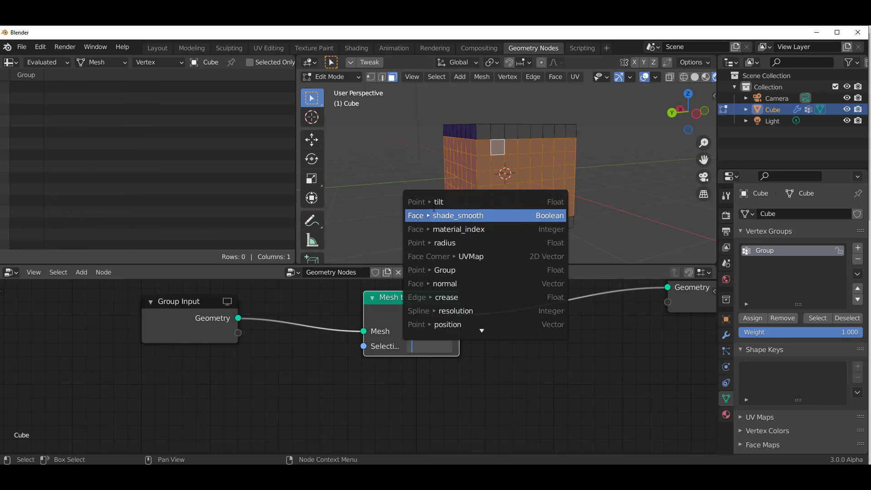
{"action": "left_click", "coordinate": [428, 270]}
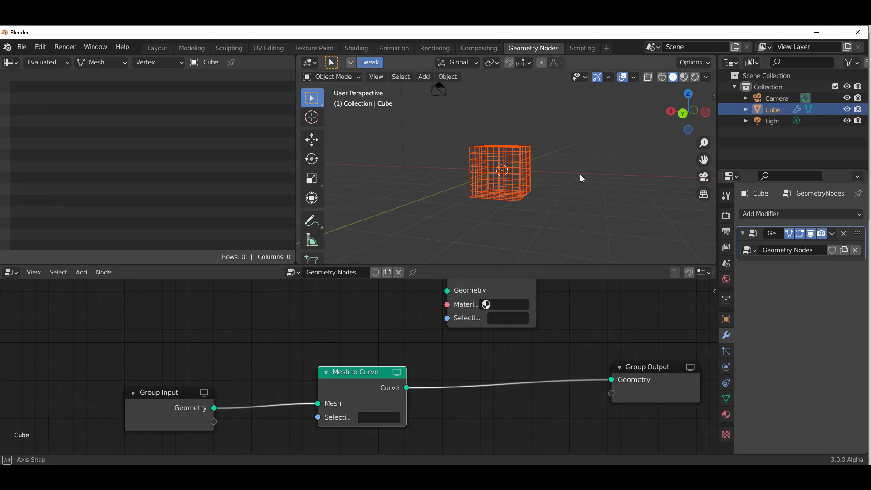
{"action": "scroll", "coordinate": [568, 187], "scroll_direction": "up", "scroll_amount": 4}
{"action": "middle_click_drag", "start_coordinate": [580, 175], "coordinate": [532, 185]}
{"action": "left_click", "coordinate": [474, 183]}
{"action": "left_click", "coordinate": [475, 183]}
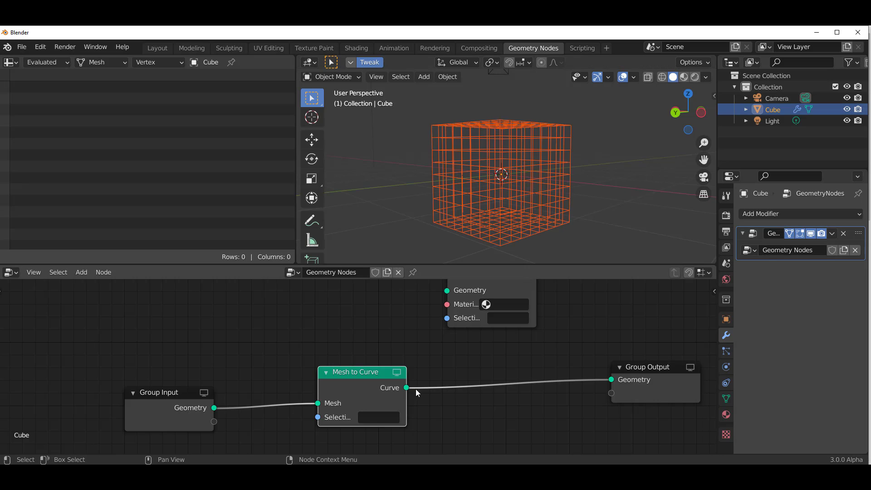
{"action": "middle_click_drag", "start_coordinate": [381, 394], "coordinate": [296, 355]}
{"action": "scroll", "coordinate": [363, 381], "scroll_direction": "down", "scroll_amount": 1}
Add a Curve to Mesh node after Mesh to Curve and move Group Output further right
{"action": "key", "text": "shift+a"}
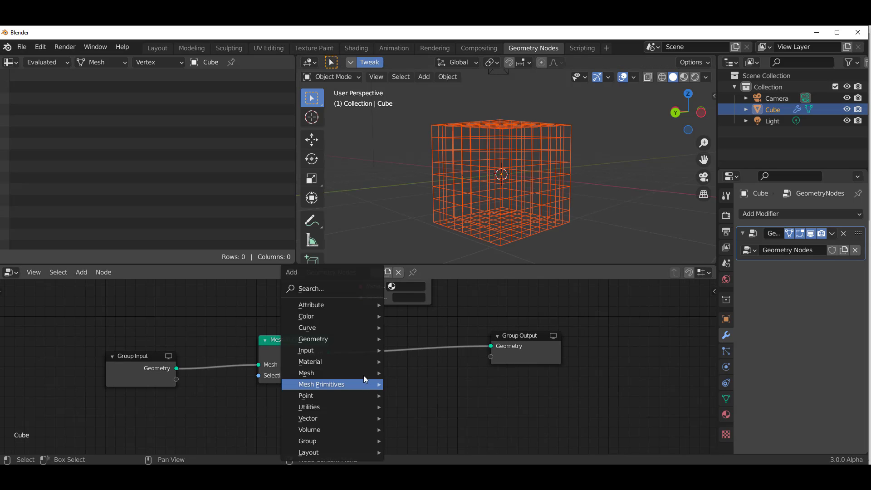
{"action": "mouse_move", "coordinate": [329, 327]}
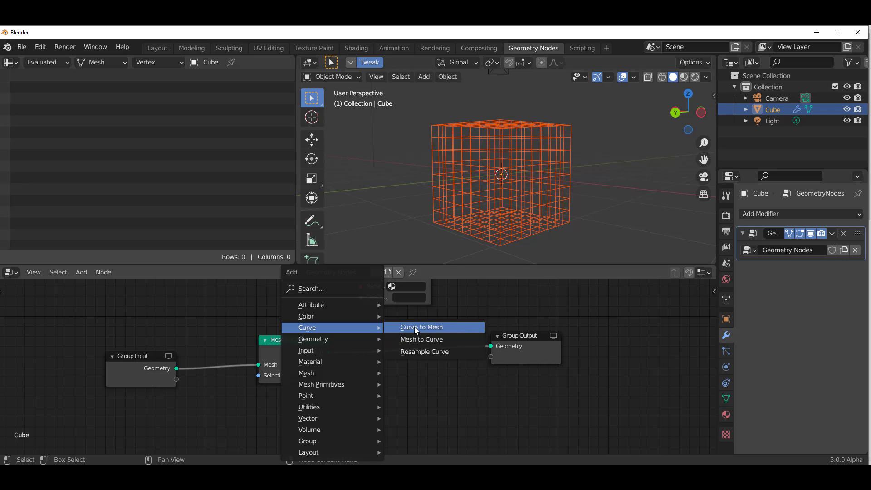
{"action": "left_click", "coordinate": [414, 327]}
{"action": "left_click", "coordinate": [390, 334]}
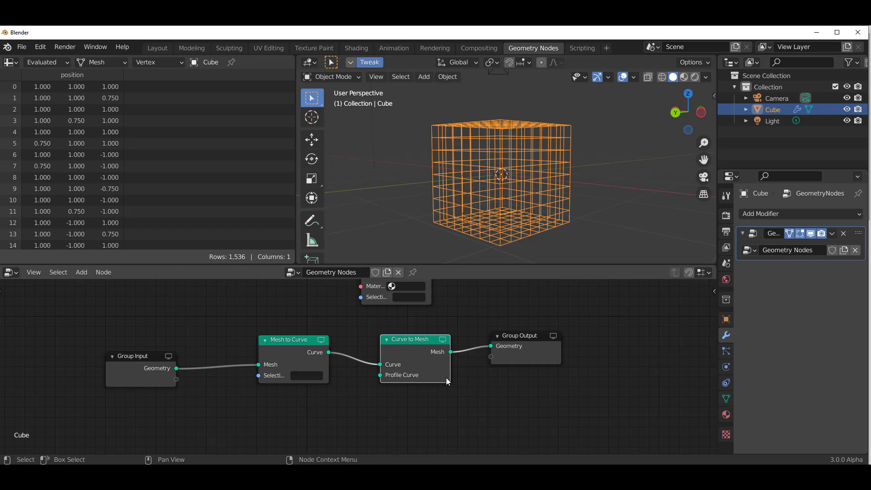
{"action": "left_click_drag", "start_coordinate": [511, 362], "coordinate": [596, 364]}
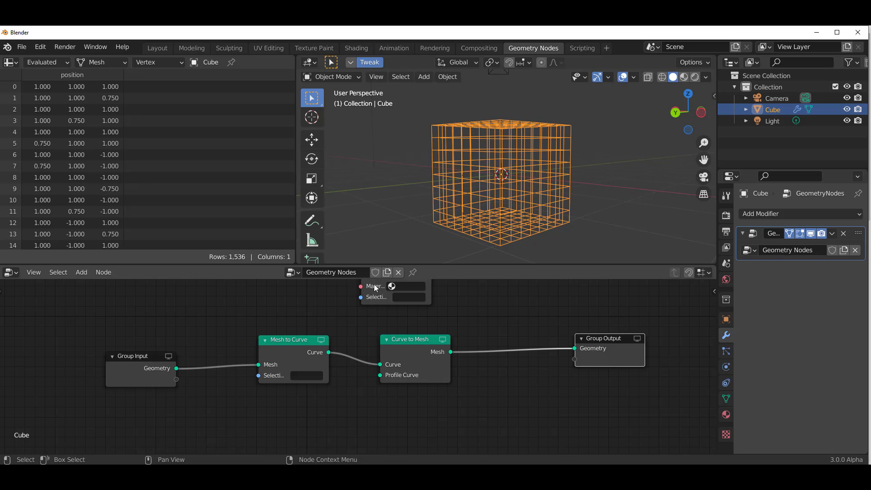
{"action": "middle_click_drag", "start_coordinate": [385, 249], "coordinate": [442, 191]}
{"action": "scroll", "coordinate": [461, 202], "scroll_direction": "down", "scroll_amount": 3}
Deselect the cube and add a Bezier circle to the scene
{"action": "left_click", "coordinate": [431, 184]}
{"action": "key", "text": "shift+a"}
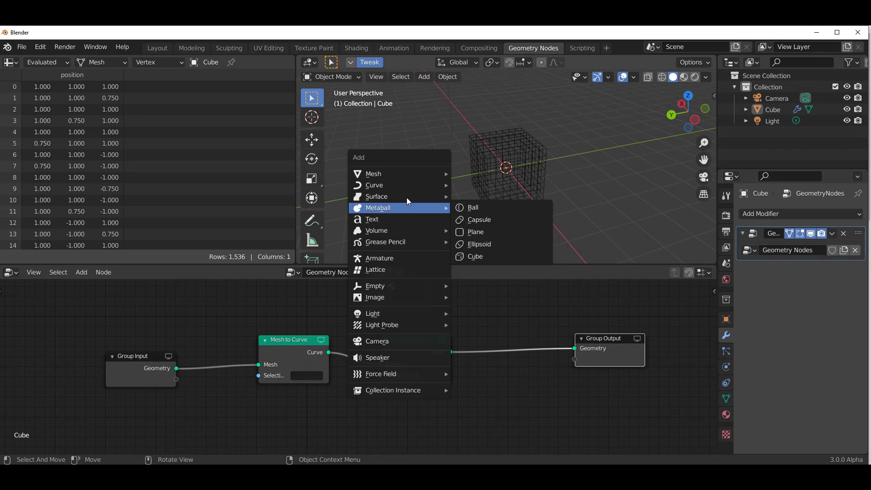
{"action": "mouse_move", "coordinate": [397, 188]}
{"action": "left_click", "coordinate": [477, 198]}
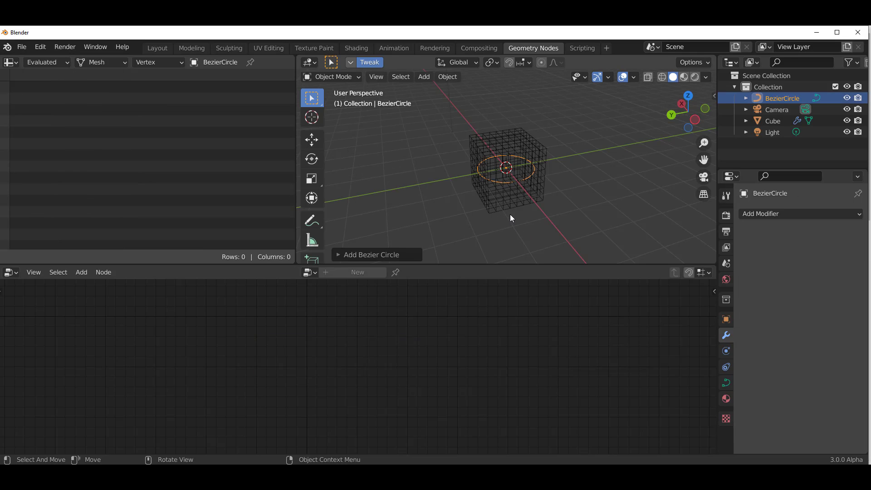
Flatten the circle on Z, shrink it to about half, and place it beside the cube
{"action": "key", "text": "s"}
{"action": "key", "text": "z"}
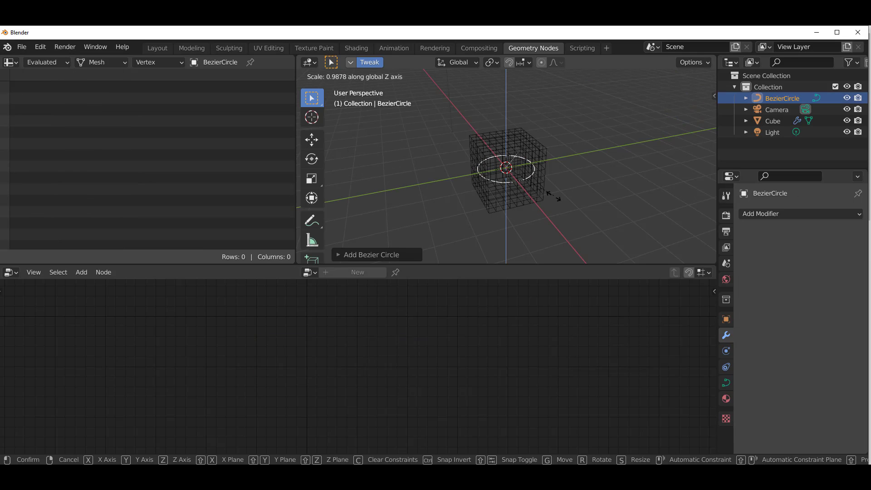
{"action": "left_click", "coordinate": [515, 181]}
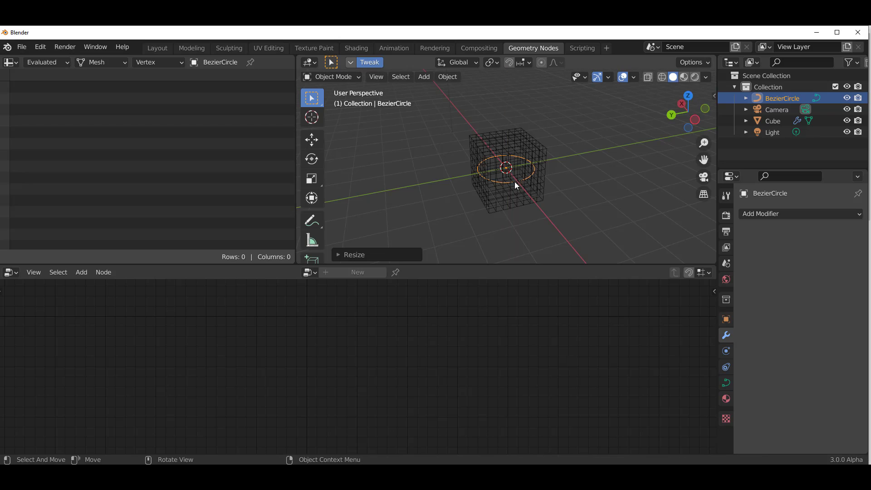
{"action": "key", "text": "s"}
{"action": "left_click", "coordinate": [531, 180]}
{"action": "key", "text": "g"}
{"action": "left_click", "coordinate": [621, 197]}
{"action": "scroll", "coordinate": [500, 188], "scroll_direction": "up", "scroll_amount": 5}
{"action": "middle_click_drag", "start_coordinate": [534, 218], "coordinate": [553, 201]}
{"action": "scroll", "coordinate": [504, 142], "scroll_direction": "down", "scroll_amount": 2}
Add an Object Info node set to BezierCircle, feeding Curve to Mesh's Profile Curve
{"action": "left_click", "coordinate": [504, 142]}
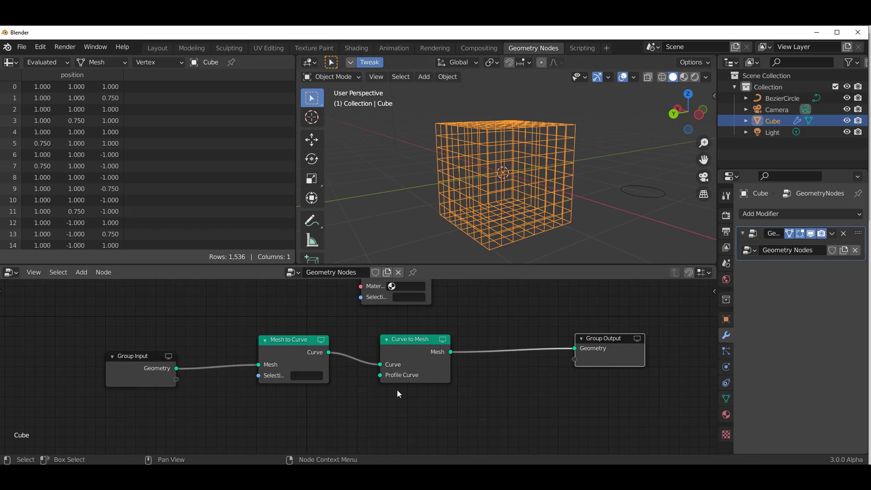
{"action": "key", "text": "shift+a"}
{"action": "left_click", "coordinate": [237, 293]}
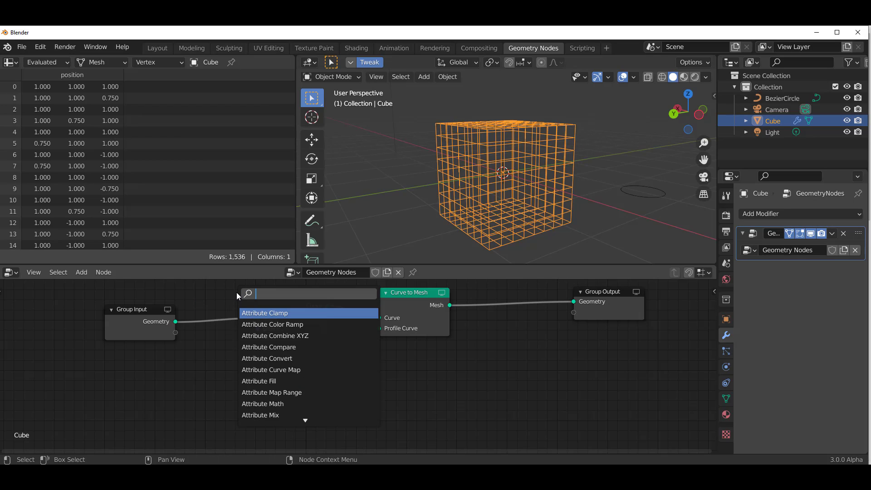
{"action": "type", "text": "obj info"}
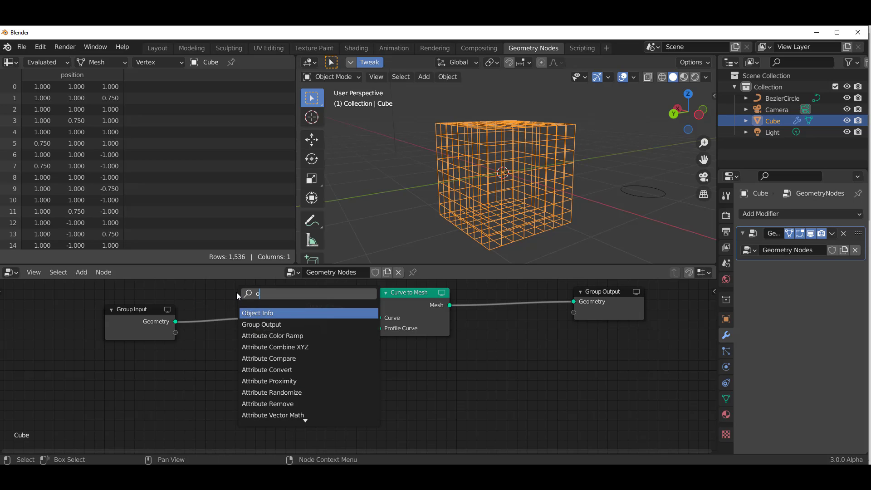
{"action": "key", "text": "Return"}
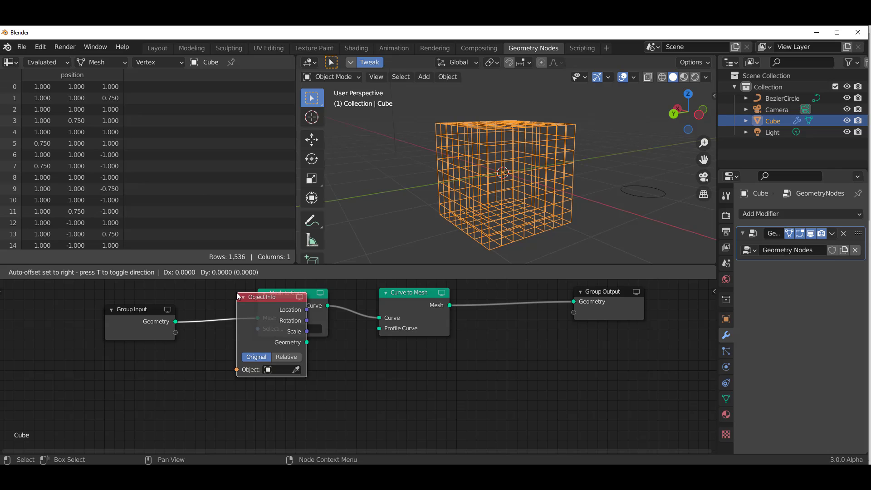
{"action": "left_click", "coordinate": [190, 348]}
{"action": "left_click_drag", "start_coordinate": [260, 396], "coordinate": [379, 328]}
{"action": "middle_click_drag", "start_coordinate": [236, 429], "coordinate": [257, 394]}
{"action": "left_click", "coordinate": [256, 390]}
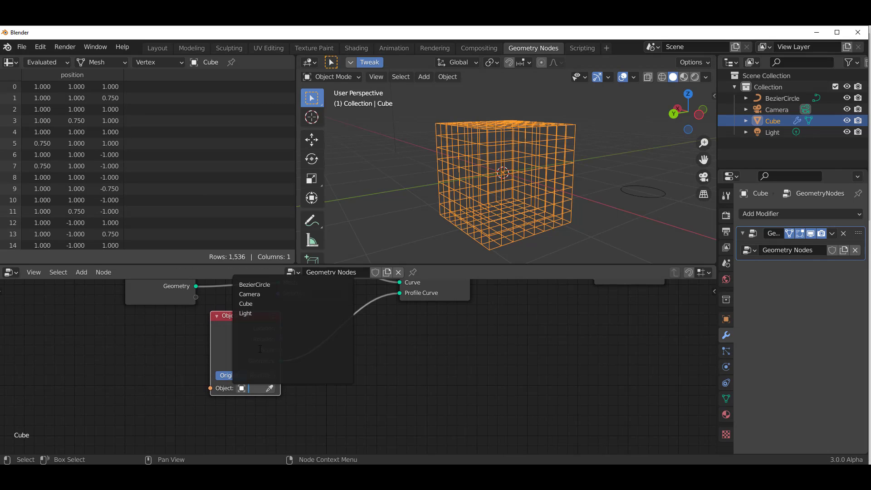
{"action": "left_click", "coordinate": [268, 286]}
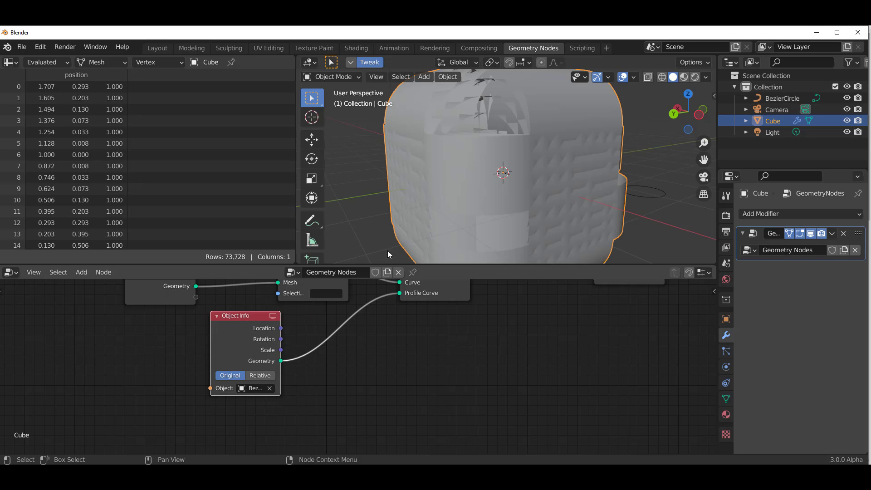
{"action": "key", "text": "Home"}
Insert a Transform node between Object Info and Curve to Mesh
{"action": "key", "text": "shift+a"}
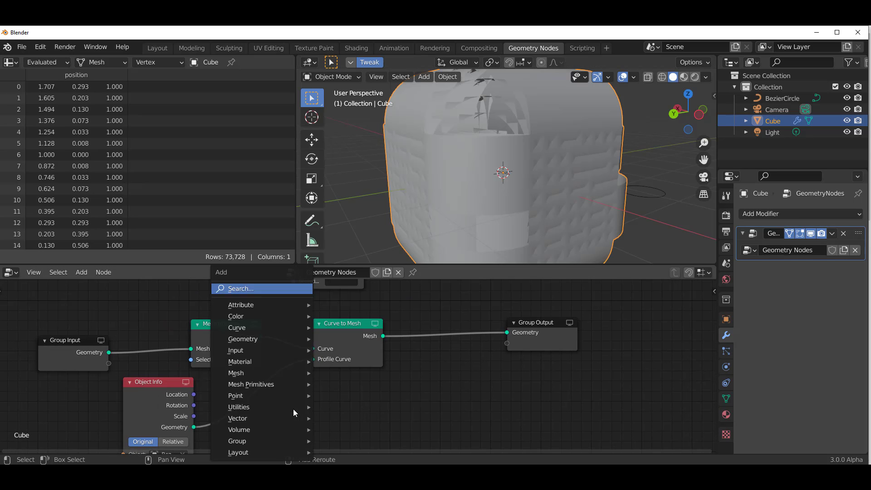
{"action": "left_click", "coordinate": [269, 290]}
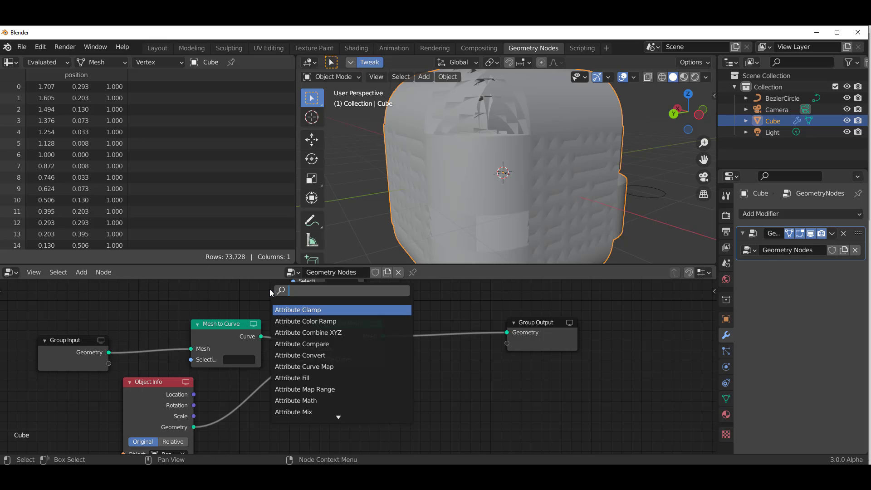
{"action": "type", "text": "trab"}
{"action": "key", "text": "Return"}
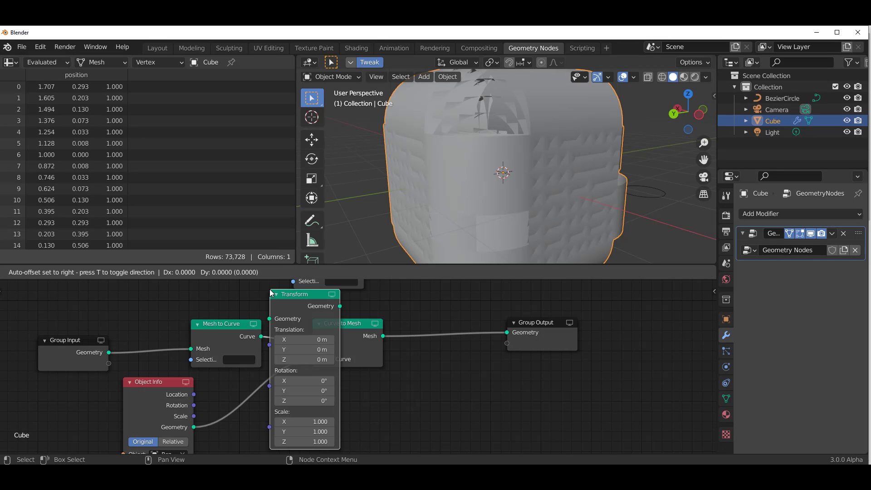
{"action": "left_click", "coordinate": [239, 377]}
{"action": "scroll", "coordinate": [445, 424], "scroll_direction": "down", "scroll_amount": 4}
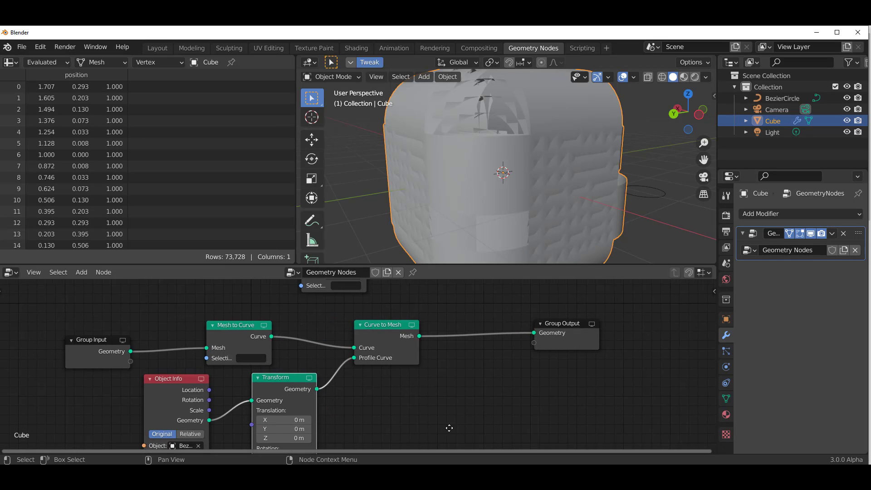
{"action": "middle_click_drag", "start_coordinate": [433, 431], "coordinate": [428, 345]}
{"action": "key", "text": "shift+a"}
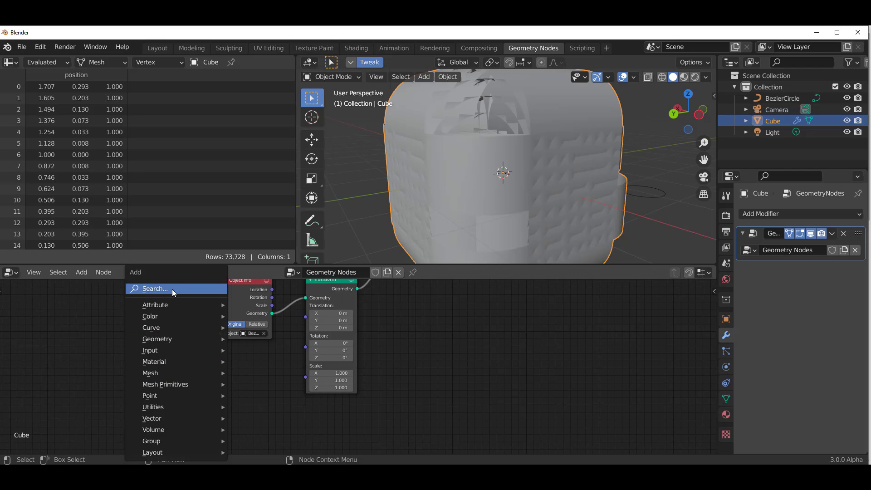
Add a Value node set to 0.01 driving the Transform node's Scale
{"action": "left_click", "coordinate": [172, 289]}
{"action": "type", "text": "val"}
{"action": "key", "text": "Return"}
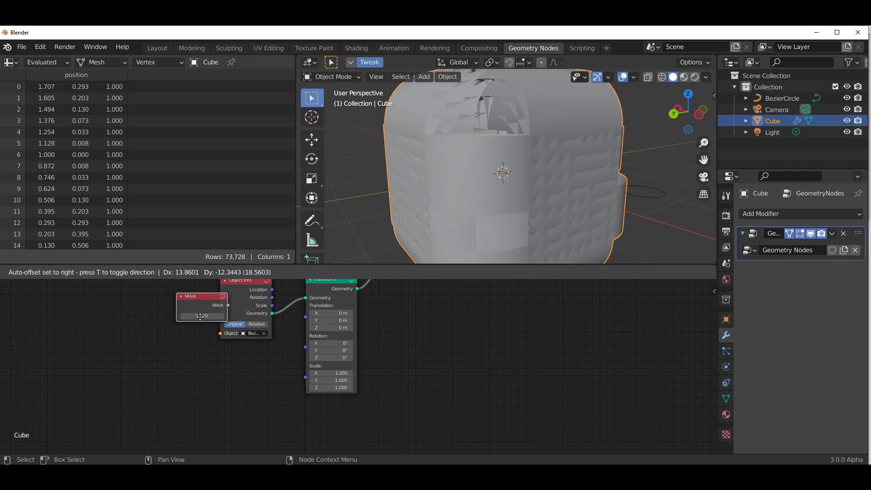
{"action": "left_click", "coordinate": [225, 377]}
{"action": "scroll", "coordinate": [261, 394], "scroll_direction": "up", "scroll_amount": 2}
{"action": "left_click_drag", "start_coordinate": [230, 383], "coordinate": [280, 382]}
{"action": "left_click_drag", "start_coordinate": [191, 399], "coordinate": [174, 399]}
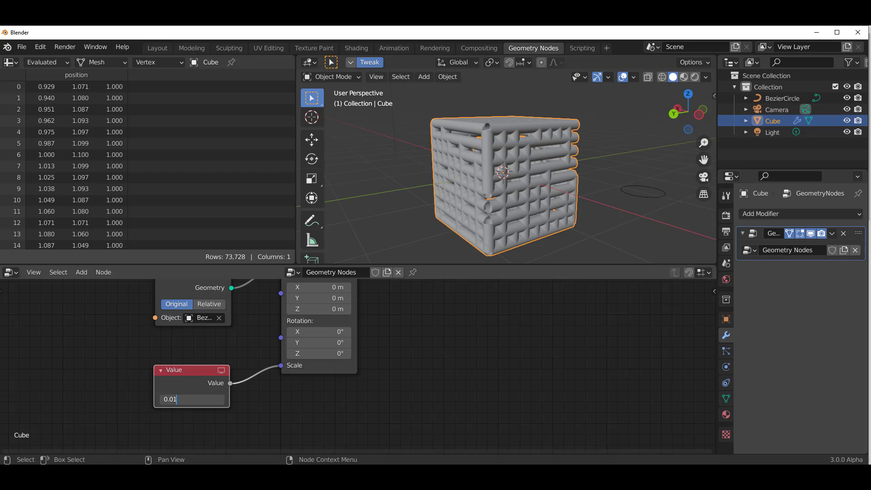
{"action": "key", "text": "Return"}
Inspect the thin wire cage, deselect the cube, and box-select nodes above Group Input
{"action": "middle_click_drag", "start_coordinate": [489, 200], "coordinate": [489, 272]}
{"action": "scroll", "coordinate": [434, 177], "scroll_direction": "up", "scroll_amount": 6}
{"action": "scroll", "coordinate": [554, 169], "scroll_direction": "down", "scroll_amount": 6}
{"action": "left_click", "coordinate": [648, 140]}
{"action": "scroll", "coordinate": [411, 377], "scroll_direction": "down", "scroll_amount": 4}
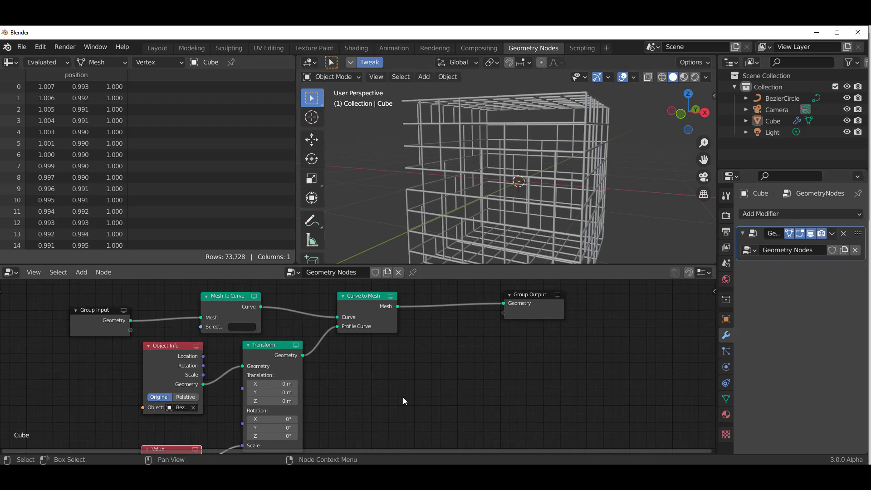
{"action": "middle_click_drag", "start_coordinate": [457, 388], "coordinate": [367, 428]}
{"action": "left_click_drag", "start_coordinate": [321, 324], "coordinate": [319, 341]}
{"action": "scroll", "coordinate": [319, 341], "scroll_direction": "up", "scroll_amount": 2}
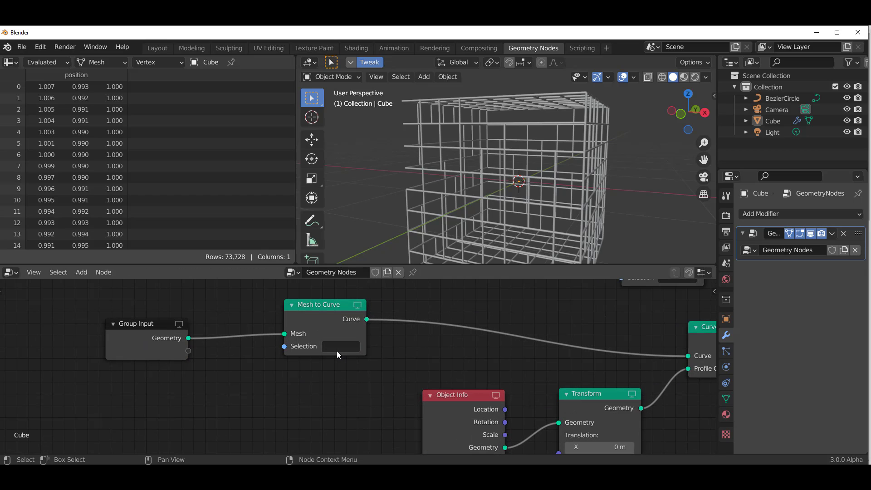
{"action": "scroll", "coordinate": [626, 118], "scroll_direction": "down", "scroll_amount": 4}
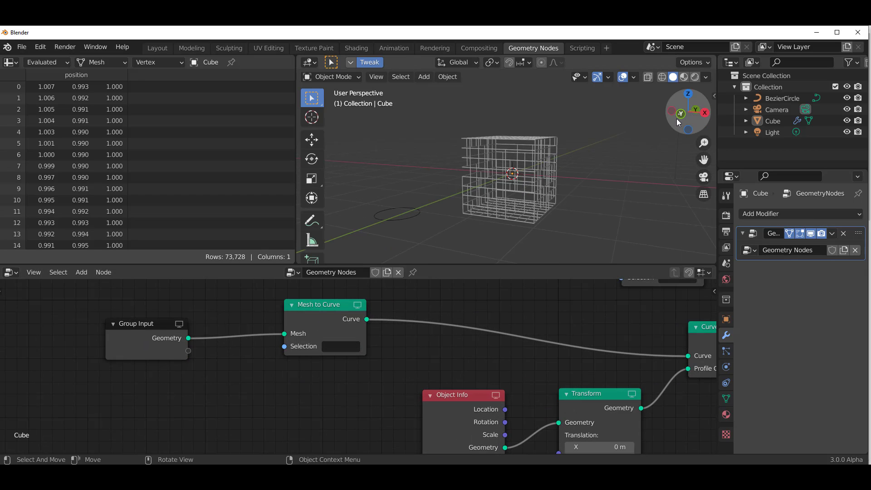
{"action": "scroll", "coordinate": [336, 363], "scroll_direction": "down", "scroll_amount": 3}
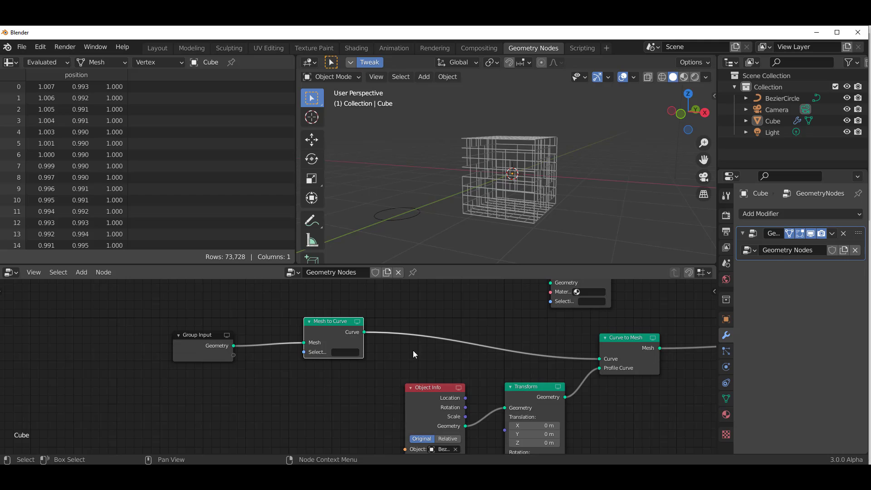
Mute the Mesh to Curve and Curve to Mesh nodes to reveal the solid cube
{"action": "key", "text": "m"}
{"action": "left_click", "coordinate": [637, 345]}
{"action": "key", "text": "m"}
{"action": "middle_click_drag", "start_coordinate": [505, 324], "coordinate": [470, 336]}
{"action": "middle_click_drag", "start_coordinate": [516, 259], "coordinate": [554, 203]}
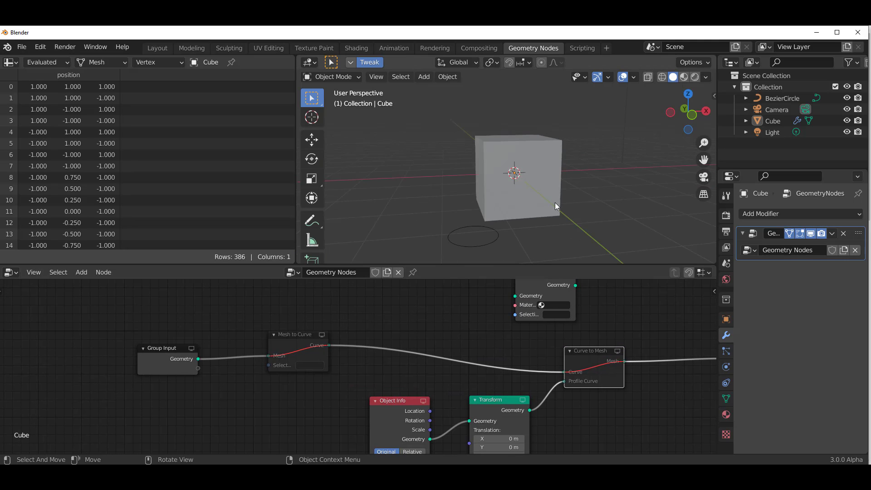
In front view Edit Mode, select the band of faces across the cube's middle
{"action": "left_click", "coordinate": [516, 187]}
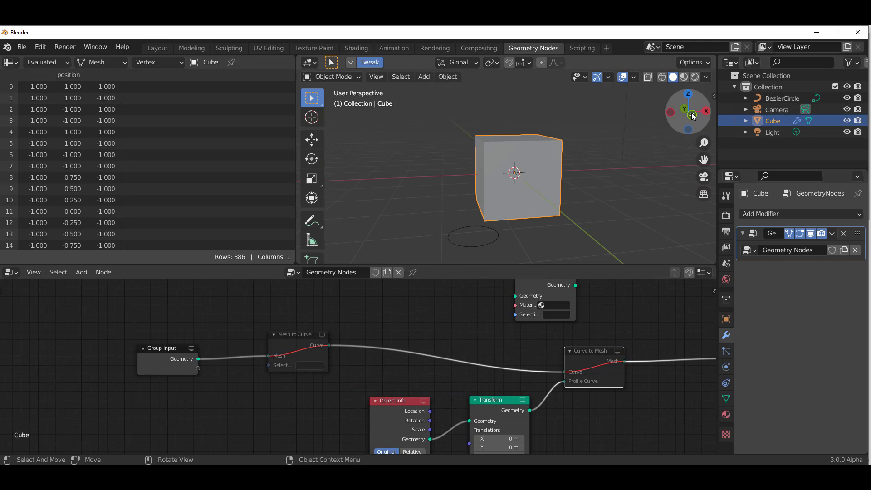
{"action": "key", "text": "KP_1"}
{"action": "scroll", "coordinate": [522, 149], "scroll_direction": "up", "scroll_amount": 3}
{"action": "key", "text": "Tab"}
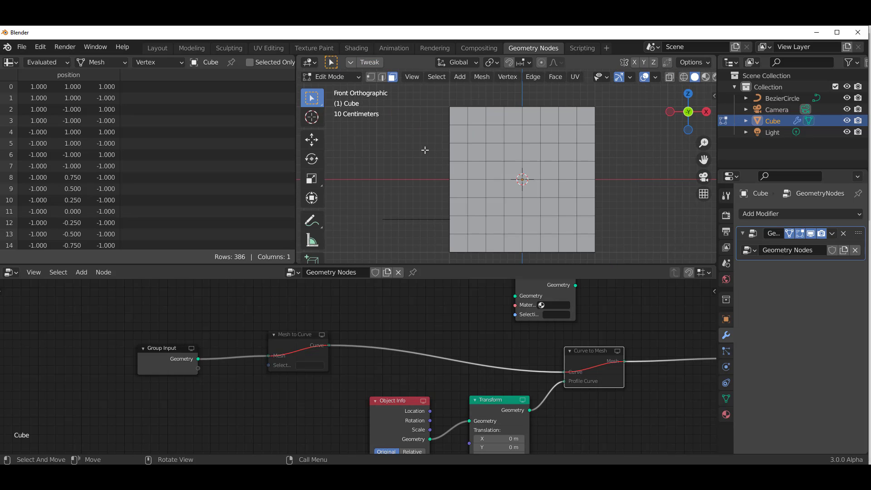
{"action": "left_click_drag", "start_coordinate": [425, 150], "coordinate": [618, 214]}
{"action": "middle_click_drag", "start_coordinate": [618, 206], "coordinate": [523, 179]}
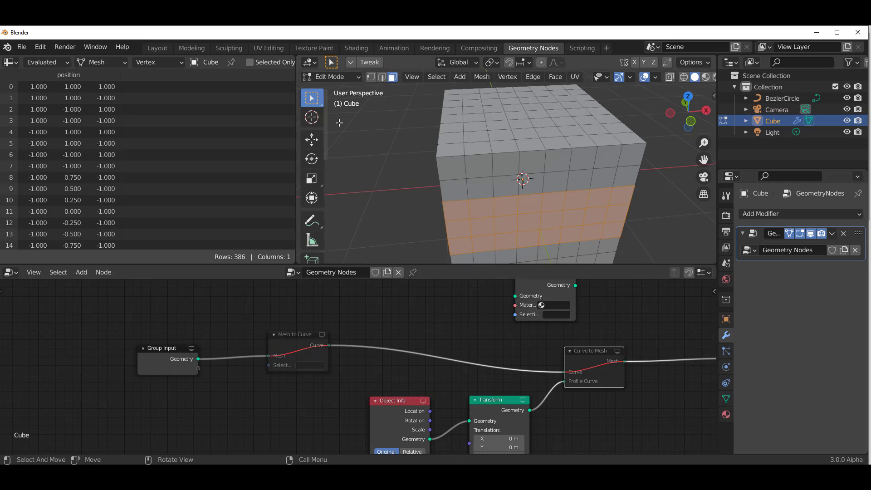
{"action": "left_click", "coordinate": [311, 102]}
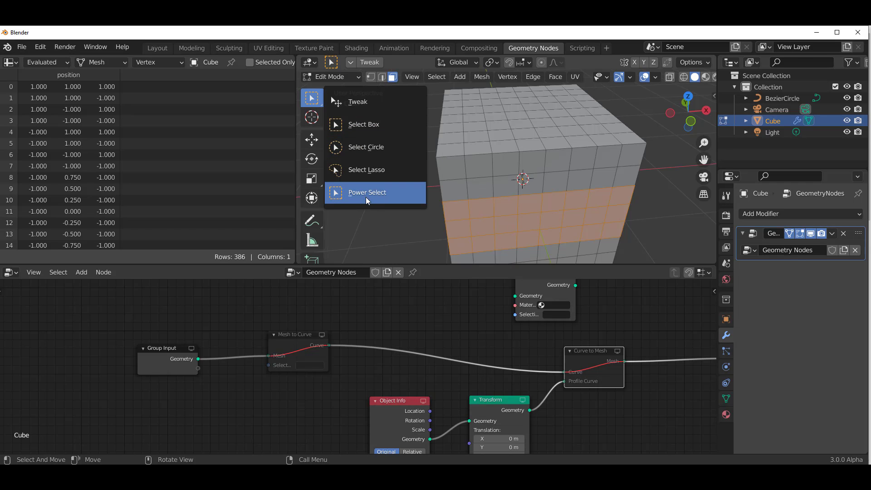
{"action": "left_click", "coordinate": [311, 99]}
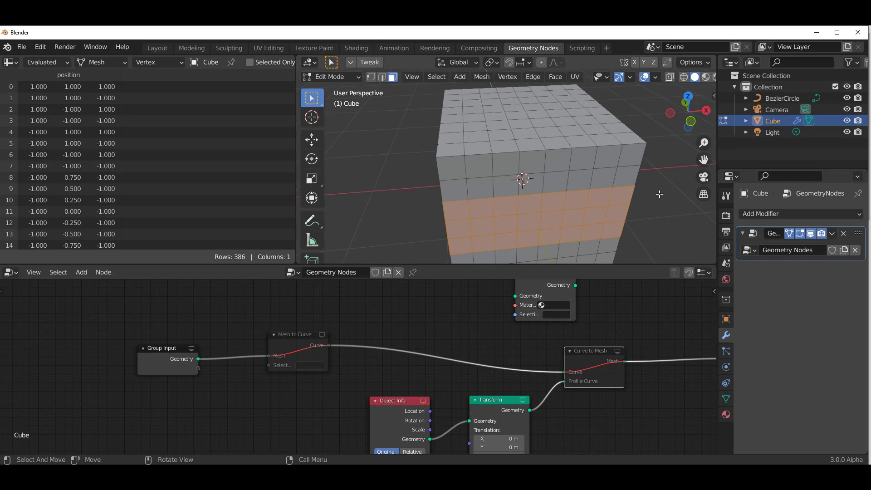
{"action": "scroll", "coordinate": [492, 203], "scroll_direction": "down", "scroll_amount": 4}
{"action": "middle_click_drag", "start_coordinate": [489, 204], "coordinate": [474, 171]}
{"action": "scroll", "coordinate": [507, 204], "scroll_direction": "up", "scroll_amount": 4}
{"action": "scroll", "coordinate": [587, 178], "scroll_direction": "down", "scroll_amount": 4}
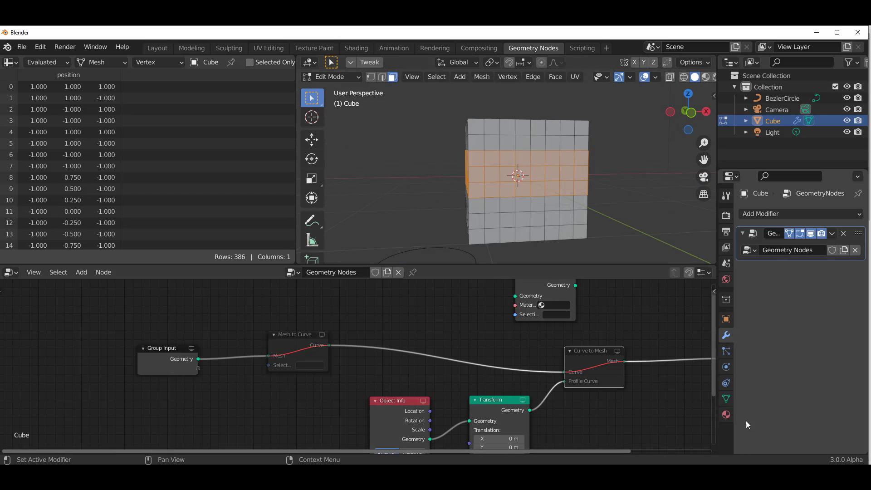
Create a new vertex group and assign the selected middle faces to it
{"action": "left_click", "coordinate": [725, 398]}
{"action": "left_click", "coordinate": [857, 247]}
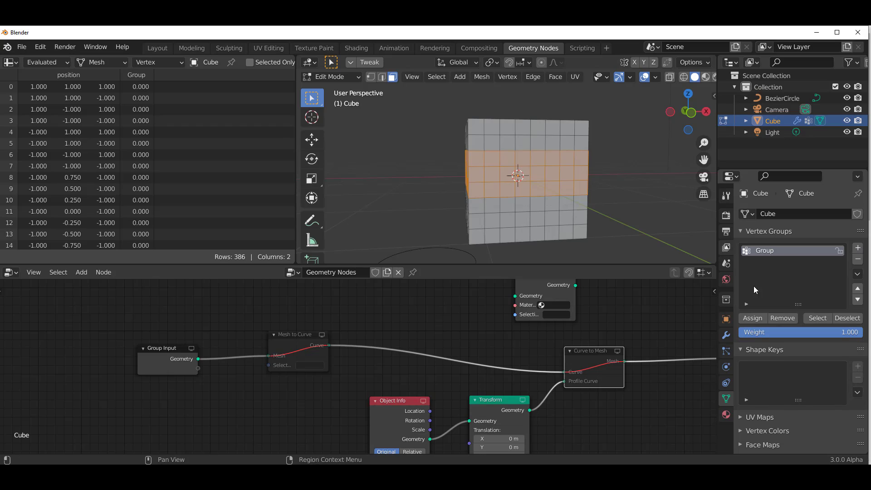
{"action": "left_click", "coordinate": [756, 319]}
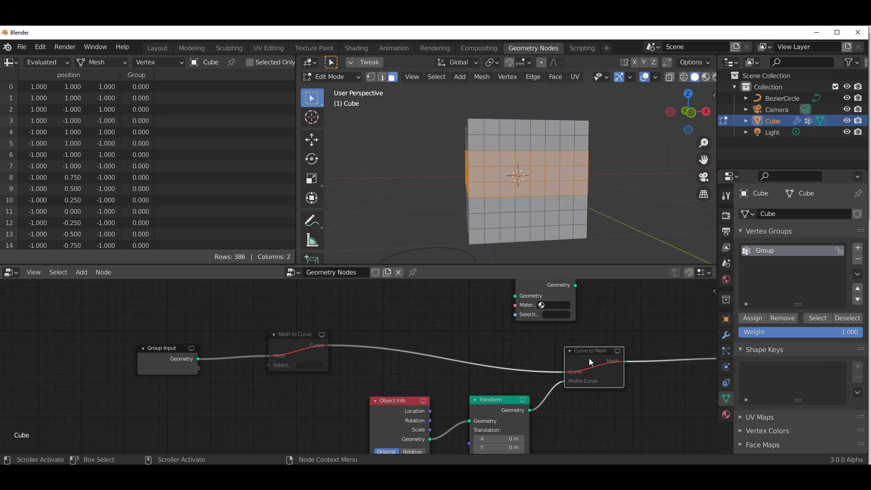
Unmute Mesh to Curve, set its Selection to the Group attribute, and exit Edit Mode
{"action": "left_click_drag", "start_coordinate": [597, 343], "coordinate": [591, 349]}
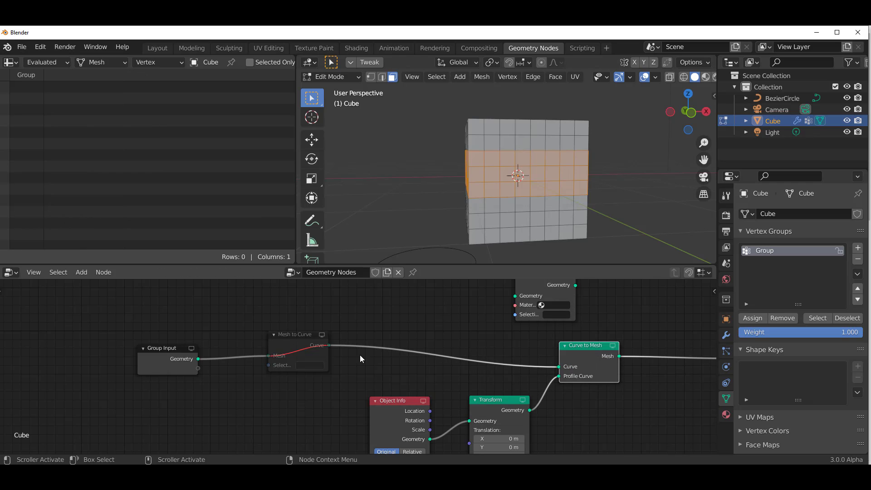
{"action": "left_click", "coordinate": [281, 342]}
{"action": "key", "text": "m"}
{"action": "scroll", "coordinate": [422, 373], "scroll_direction": "up", "scroll_amount": 3}
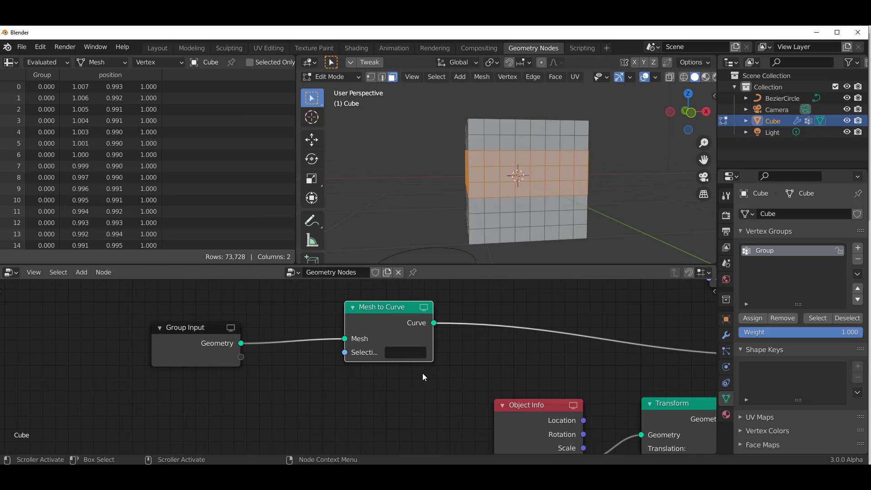
{"action": "left_click", "coordinate": [402, 354]}
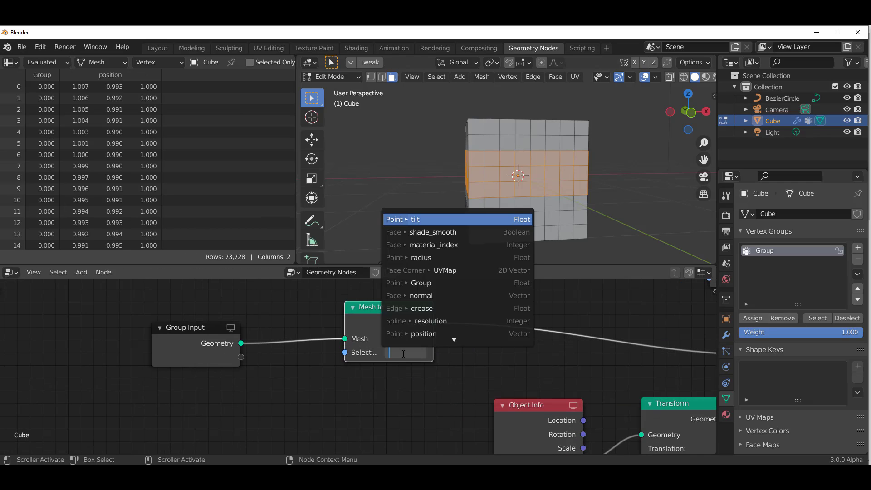
{"action": "left_click", "coordinate": [426, 283]}
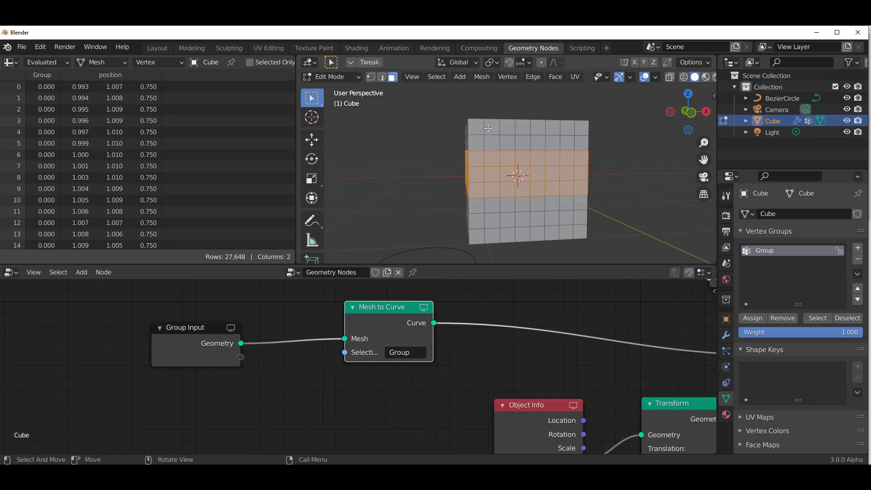
{"action": "mouse_move", "coordinate": [488, 128]}
{"action": "middle_mouse_down"}
{"action": "mouse_move", "coordinate": [426, 128]}
{"action": "mouse_move", "coordinate": [419, 168]}
{"action": "mouse_move", "coordinate": [502, 168]}
{"action": "mouse_move", "coordinate": [544, 180]}
{"action": "mouse_move", "coordinate": [550, 140]}
{"action": "mouse_move", "coordinate": [541, 149]}
{"action": "mouse_move", "coordinate": [566, 160]}
{"action": "mouse_move", "coordinate": [477, 224]}
{"action": "mouse_move", "coordinate": [499, 190]}
{"action": "middle_mouse_up"}
{"action": "key", "text": "Tab"}
{"action": "scroll", "coordinate": [570, 161], "scroll_direction": "down", "scroll_amount": 3}
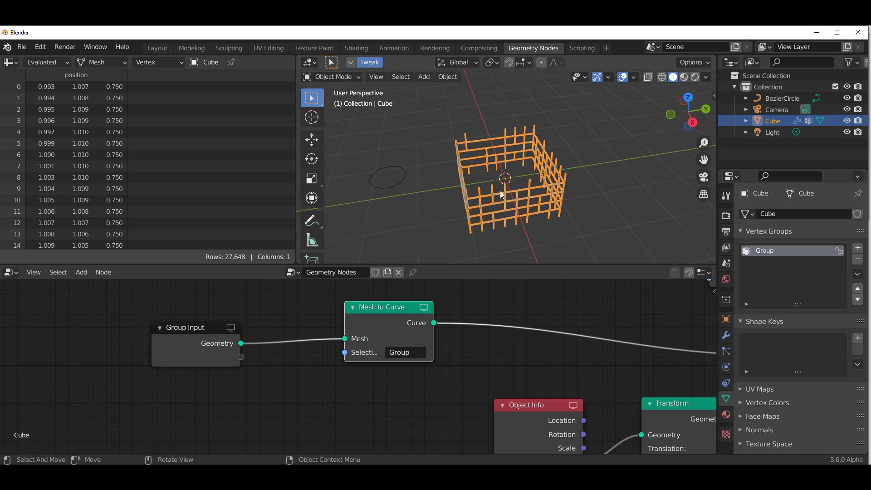
{"action": "scroll", "coordinate": [500, 190], "scroll_direction": "down", "scroll_amount": 3}
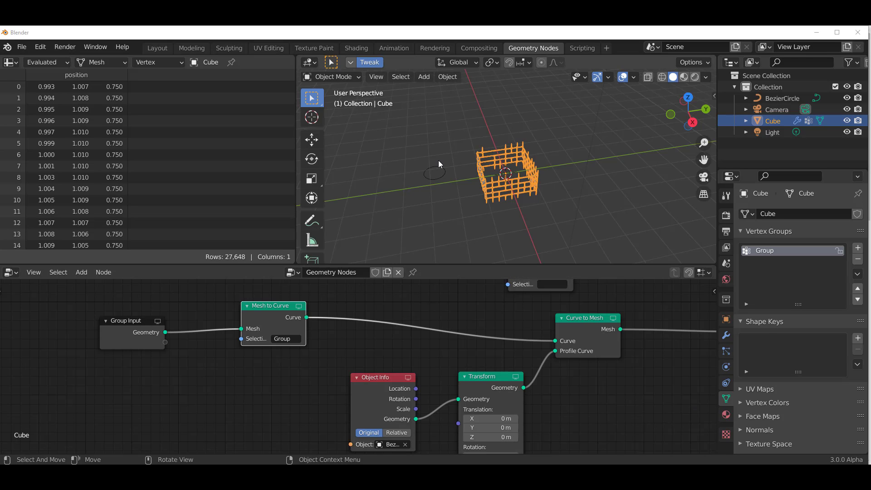
{"action": "middle_click_drag", "start_coordinate": [548, 208], "coordinate": [530, 199]}
{"action": "scroll", "coordinate": [516, 177], "scroll_direction": "up", "scroll_amount": 5}
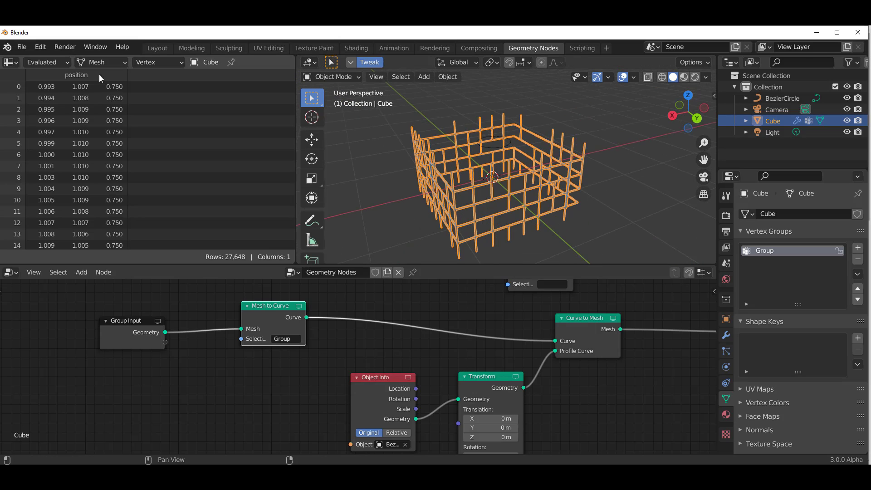
{"action": "middle_click_drag", "start_coordinate": [516, 165], "coordinate": [485, 150]}
{"action": "left_click", "coordinate": [593, 128]}
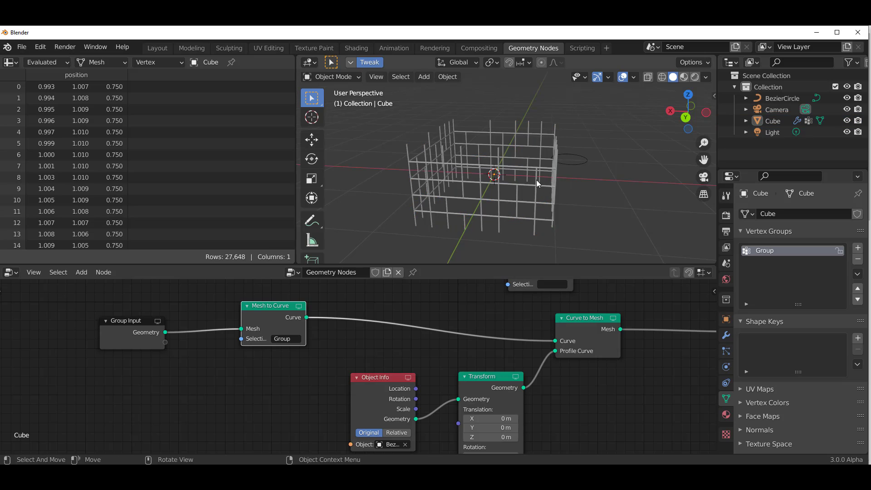
{"action": "middle_click_drag", "start_coordinate": [537, 178], "coordinate": [515, 183]}
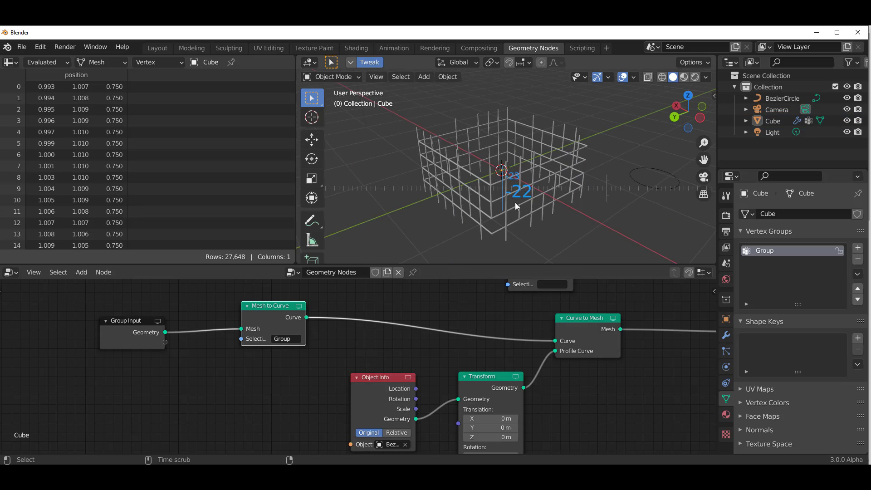
{"action": "middle_click_drag", "start_coordinate": [600, 162], "coordinate": [467, 194], "text": "shift"}
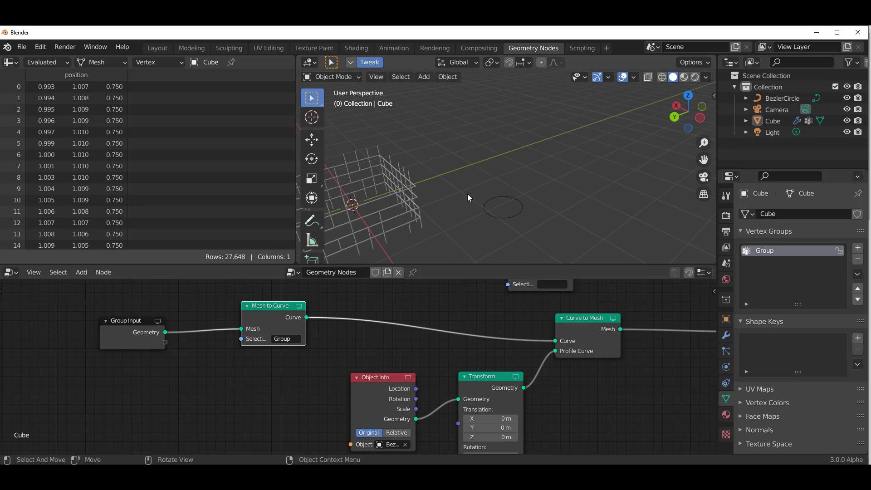
Add a Grease Pencil monkey to the scene
{"action": "key", "text": "shift+a"}
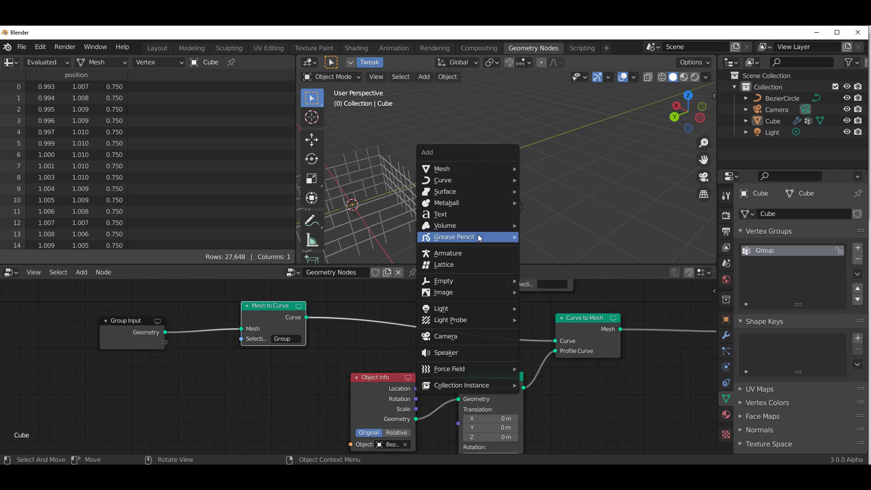
{"action": "mouse_move", "coordinate": [478, 236]}
{"action": "left_click", "coordinate": [548, 261]}
{"action": "mouse_move", "coordinate": [596, 191]}
{"action": "middle_mouse_down"}
{"action": "mouse_move", "coordinate": [535, 209]}
{"action": "mouse_move", "coordinate": [521, 242]}
{"action": "mouse_move", "coordinate": [494, 216]}
{"action": "mouse_move", "coordinate": [560, 169]}
{"action": "middle_mouse_up"}
{"action": "scroll", "coordinate": [560, 169], "scroll_direction": "up", "scroll_amount": 1}
Delete the lattice cube, switch to the Layout workspace, and select the monkey
{"action": "left_click", "coordinate": [608, 162]}
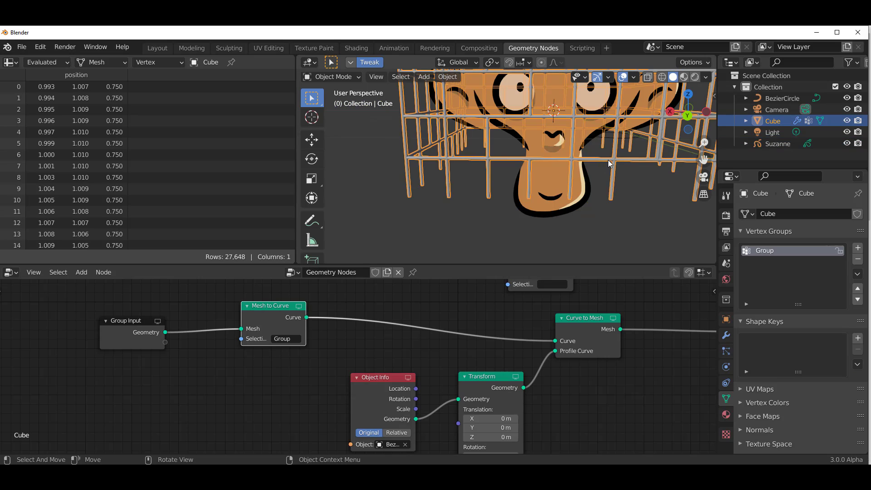
{"action": "key", "text": "Delete"}
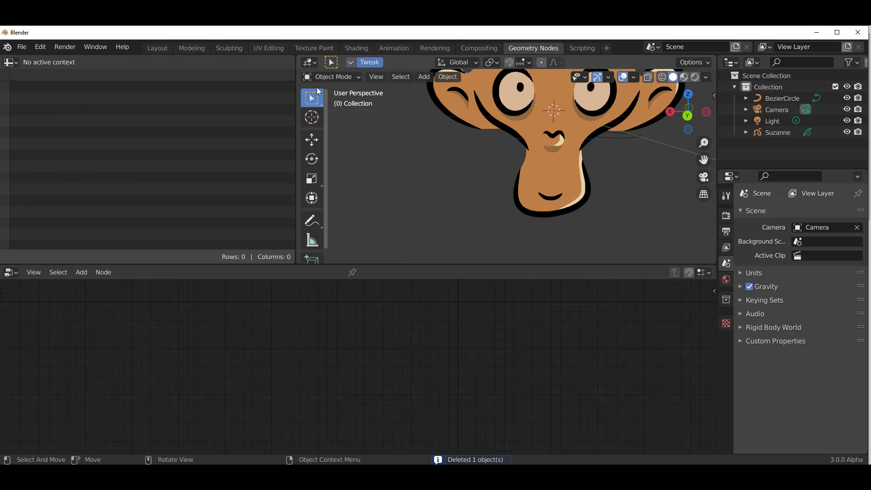
{"action": "left_click", "coordinate": [160, 48]}
{"action": "scroll", "coordinate": [365, 175], "scroll_direction": "down", "scroll_amount": 4}
{"action": "middle_click_drag", "start_coordinate": [365, 176], "coordinate": [423, 210]}
{"action": "scroll", "coordinate": [384, 262], "scroll_direction": "up", "scroll_amount": 12}
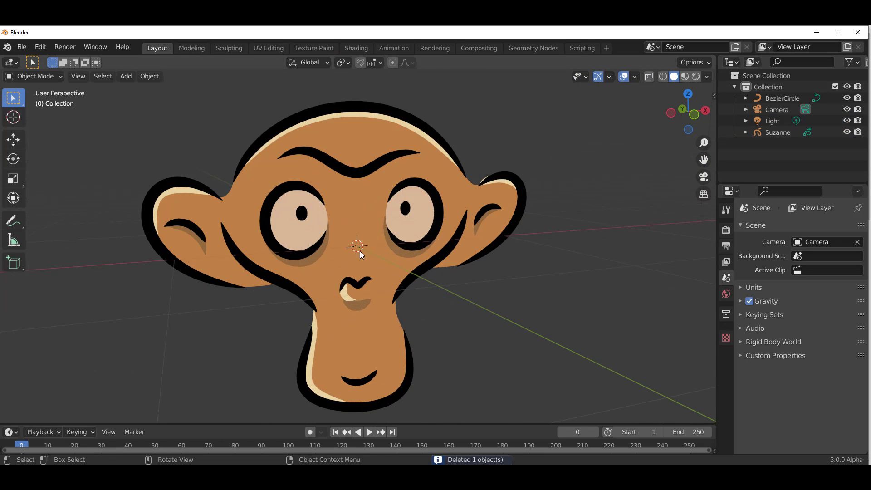
{"action": "middle_click_drag", "start_coordinate": [360, 251], "coordinate": [372, 224]}
{"action": "left_click", "coordinate": [372, 227]}
{"action": "scroll", "coordinate": [343, 155], "scroll_direction": "down", "scroll_amount": 4}
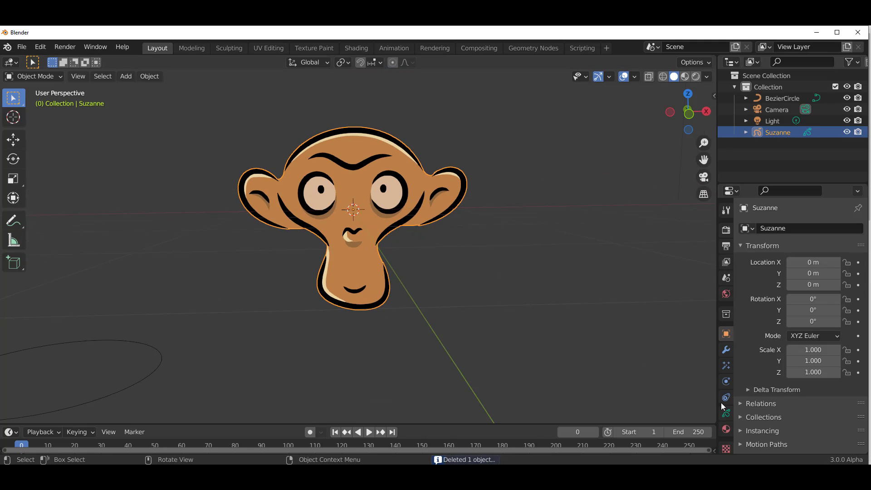
Add a Length modifier to the monkey with Start 0.2 and End 0.1
{"action": "left_click", "coordinate": [729, 348]}
{"action": "left_click", "coordinate": [760, 229]}
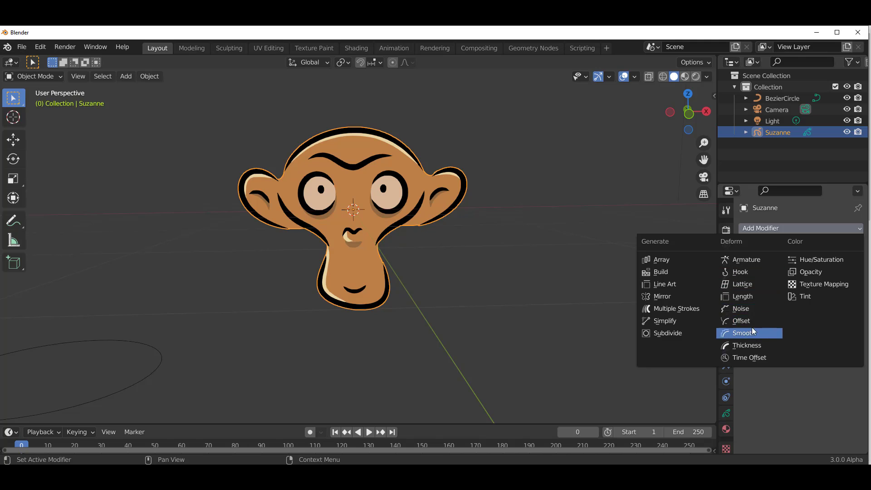
{"action": "left_click", "coordinate": [758, 296]}
{"action": "scroll", "coordinate": [437, 245], "scroll_direction": "up", "scroll_amount": 3}
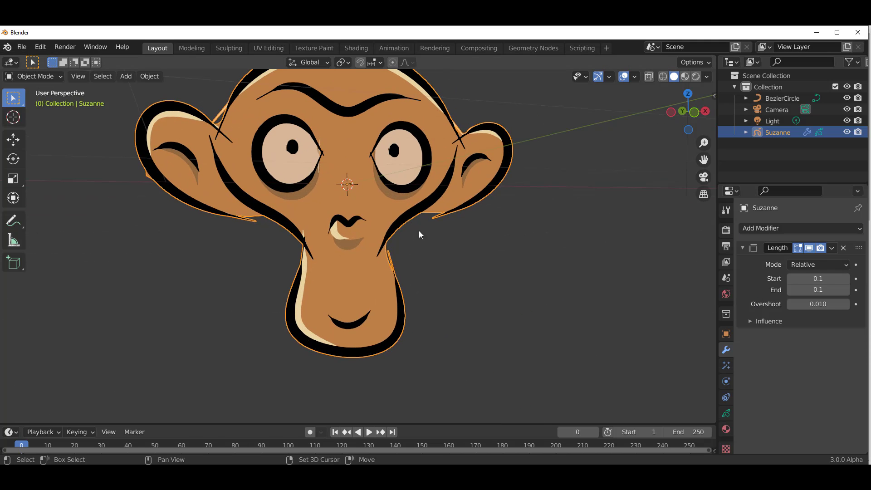
{"action": "mouse_move", "coordinate": [823, 278]}
{"action": "left_mouse_down"}
{"action": "mouse_move", "coordinate": [839, 278]}
{"action": "mouse_move", "coordinate": [812, 290]}
{"action": "left_mouse_up"}
{"action": "key", "text": "ctrl+z"}
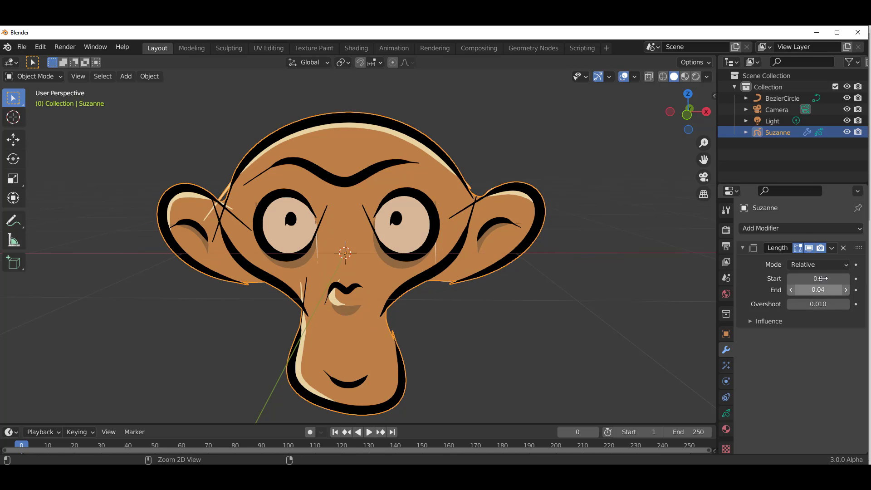
{"action": "key", "text": "ctrl+z"}
Add a Noise modifier and raise its Noise Scale so strokes wobble
{"action": "left_click", "coordinate": [794, 231]}
{"action": "left_click", "coordinate": [744, 310]}
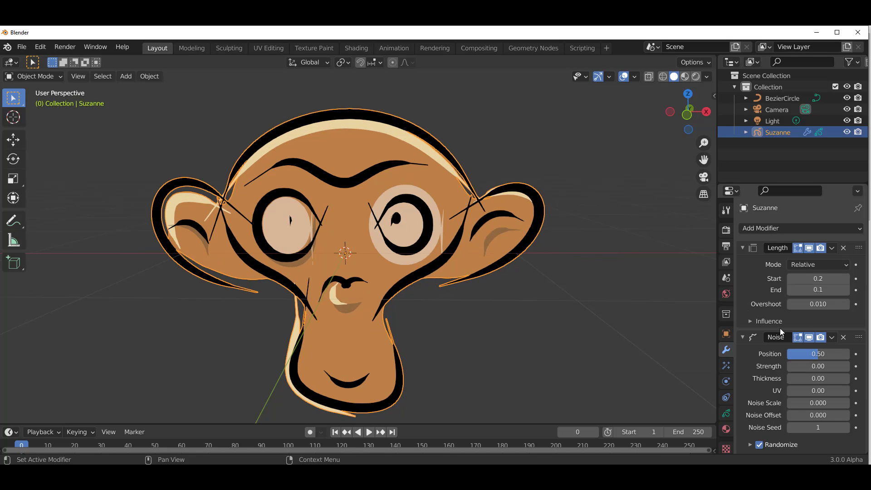
{"action": "scroll", "coordinate": [799, 409], "scroll_direction": "down", "scroll_amount": 1}
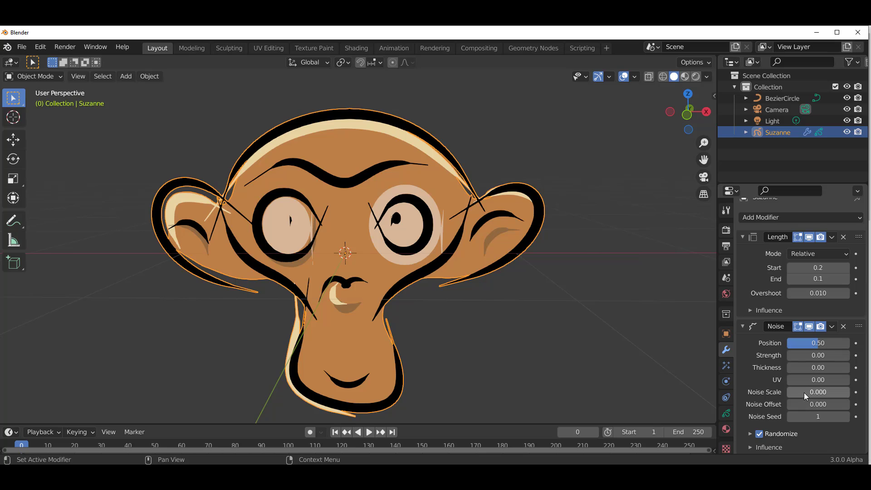
{"action": "mouse_move", "coordinate": [803, 392]}
{"action": "left_mouse_down"}
{"action": "mouse_move", "coordinate": [816, 392]}
{"action": "mouse_move", "coordinate": [805, 403]}
{"action": "mouse_move", "coordinate": [830, 404]}
{"action": "mouse_move", "coordinate": [804, 394]}
{"action": "mouse_move", "coordinate": [829, 392]}
{"action": "mouse_move", "coordinate": [807, 392]}
{"action": "left_mouse_up"}
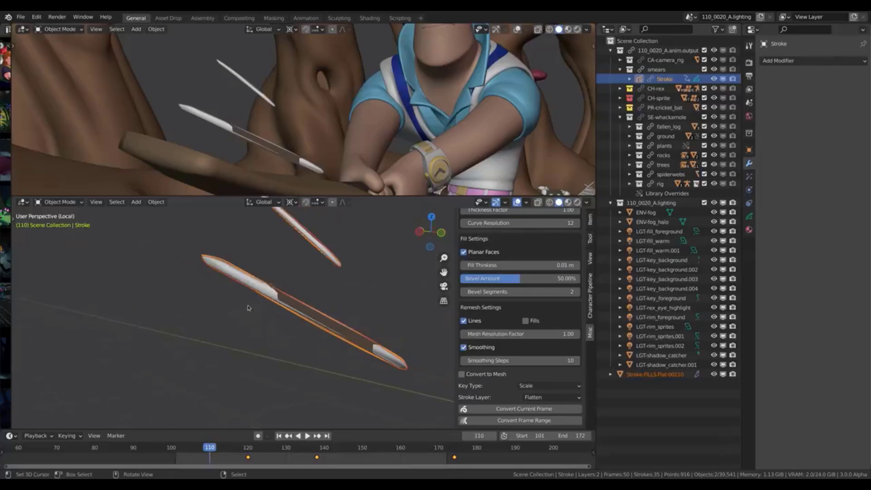
View the strokes through the camera and select the Stroke.FILLS.Flat-00110 fill object
{"action": "key", "text": "KP_0"}
{"action": "mouse_move", "coordinate": [239, 370]}
{"action": "middle_mouse_down"}
{"action": "mouse_move", "coordinate": [272, 345]}
{"action": "mouse_move", "coordinate": [232, 363]}
{"action": "middle_mouse_up"}
{"action": "scroll", "coordinate": [232, 363], "scroll_direction": "down", "scroll_amount": 6}
{"action": "right_click", "coordinate": [332, 319]}
{"action": "middle_click_drag", "start_coordinate": [335, 318], "coordinate": [361, 305]}
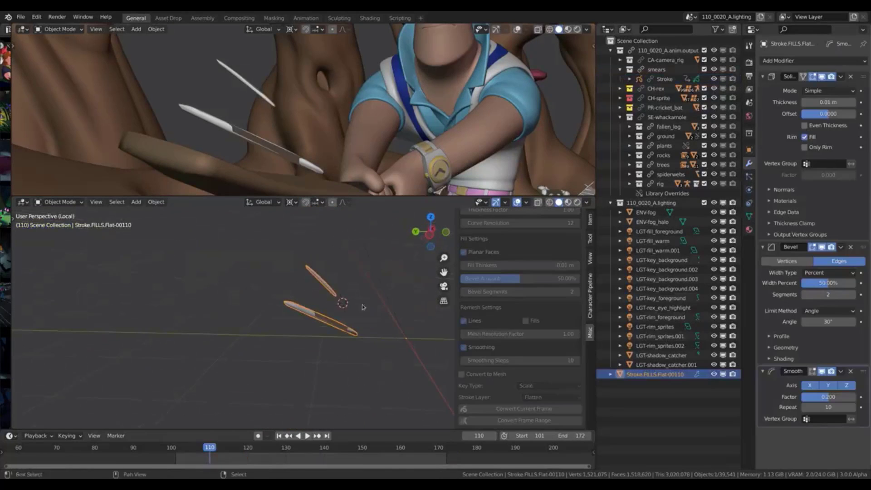
Add a grease pencil monkey and move it sideways into position
{"action": "key", "text": "shift+a"}
{"action": "mouse_move", "coordinate": [331, 340]}
{"action": "left_click", "coordinate": [401, 355]}
{"action": "middle_click_drag", "start_coordinate": [395, 347], "coordinate": [307, 316]}
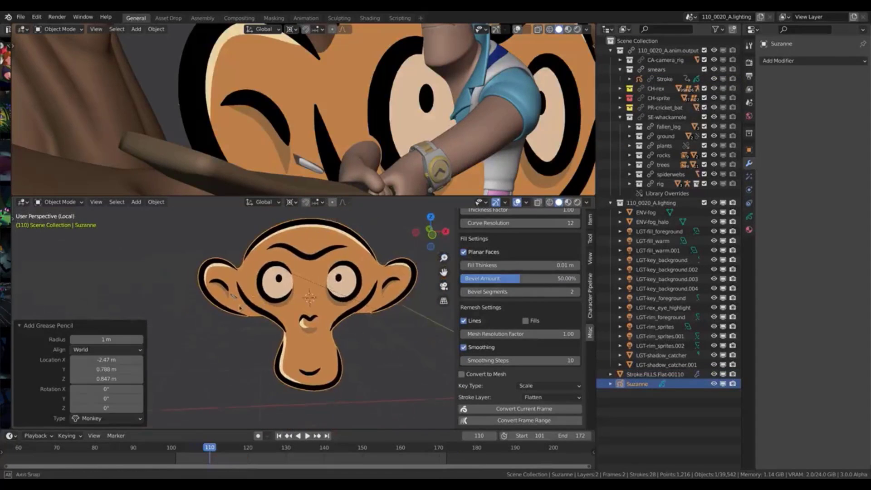
{"action": "key", "text": "g"}
{"action": "left_click", "coordinate": [378, 314]}
{"action": "middle_click_drag", "start_coordinate": [379, 314], "coordinate": [315, 321], "text": "shift"}
Convert the monkey's current frame to mesh and move the Suzanne.LINES mesh off the fills
{"action": "left_click", "coordinate": [521, 408]}
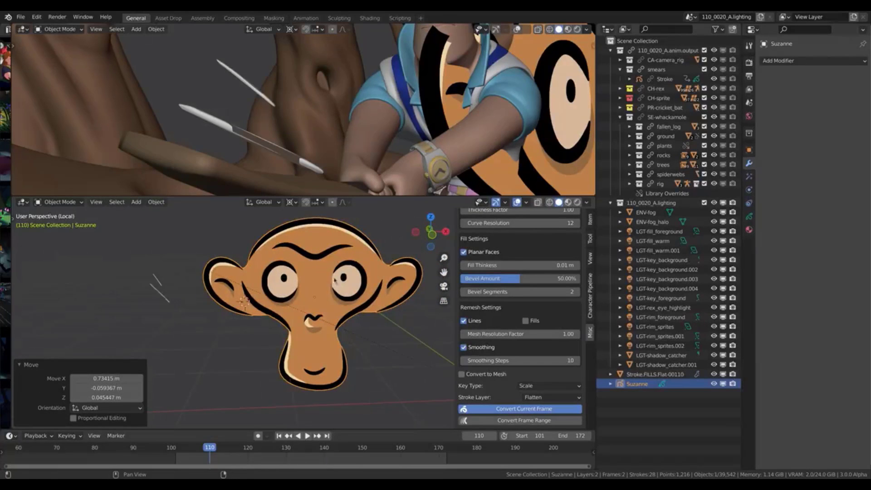
{"action": "middle_click_drag", "start_coordinate": [265, 310], "coordinate": [301, 313]}
{"action": "right_click", "coordinate": [382, 292]}
{"action": "middle_click_drag", "start_coordinate": [384, 292], "coordinate": [290, 288]}
{"action": "key", "text": "g"}
{"action": "right_click", "coordinate": [359, 295]}
{"action": "right_click", "coordinate": [242, 272]}
{"action": "key", "text": "g"}
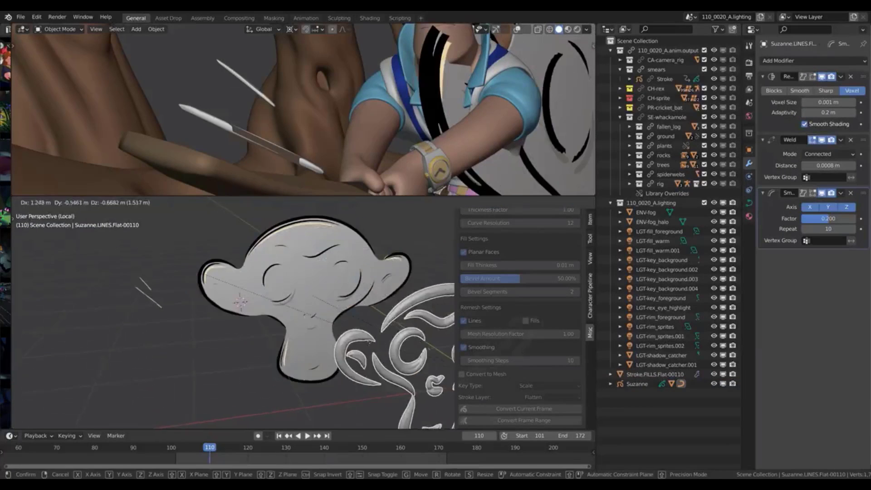
{"action": "key", "text": "Escape"}
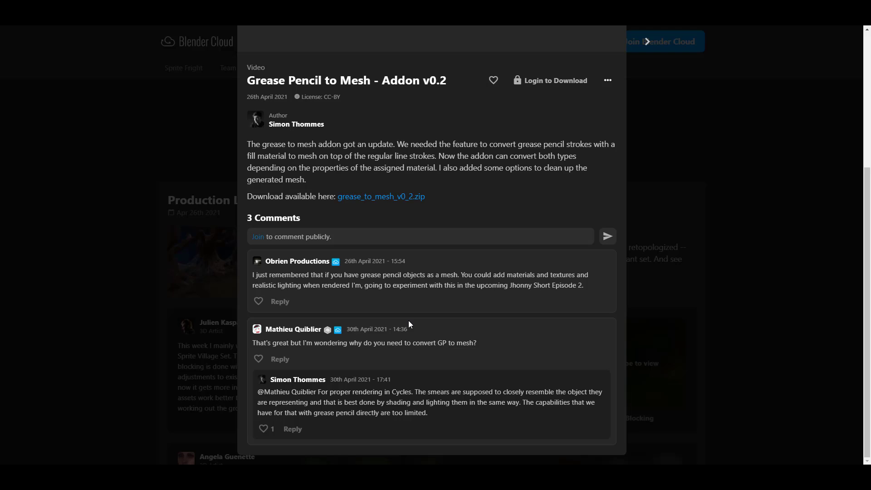
{"action": "scroll", "coordinate": [450, 301], "scroll_direction": "up", "scroll_amount": 5}
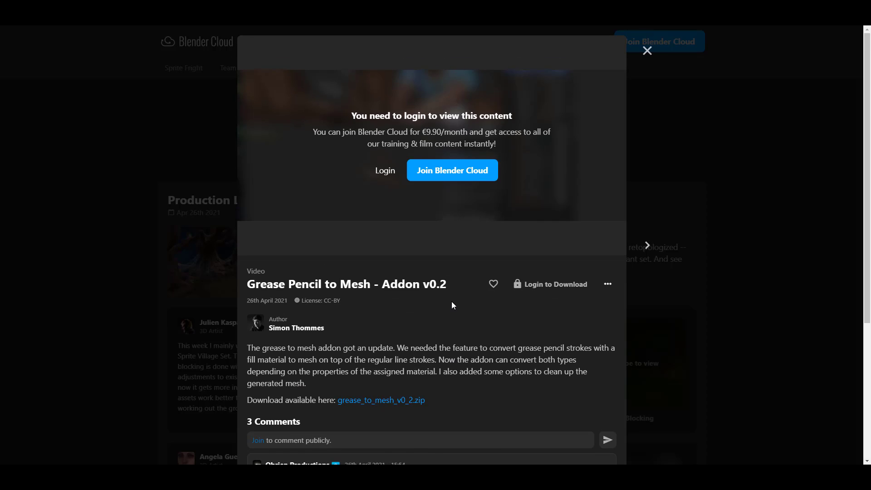
{"action": "scroll", "coordinate": [370, 368], "scroll_direction": "down", "scroll_amount": 5}
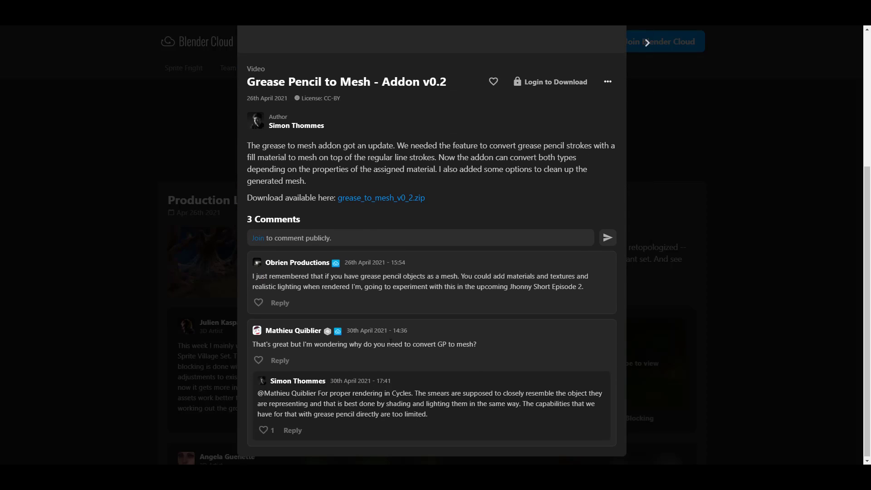
{"action": "scroll", "coordinate": [433, 347], "scroll_direction": "up", "scroll_amount": 5}
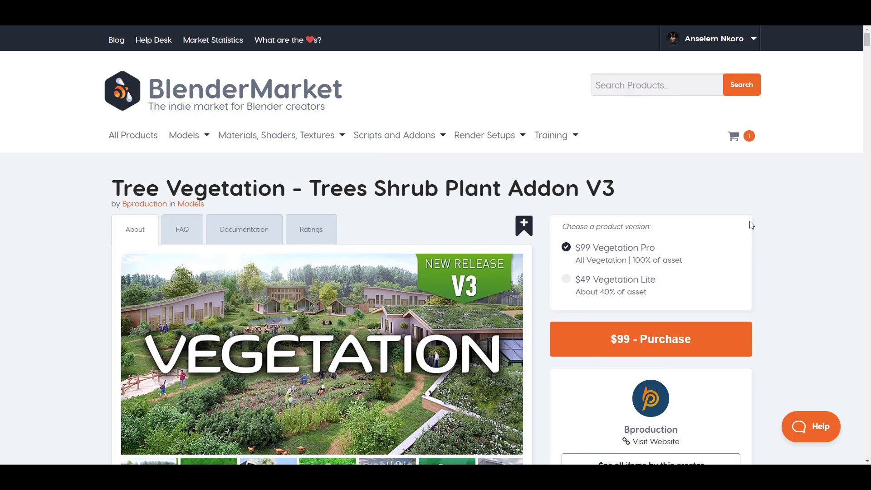
Scroll up and down through the Tree Vegetation product page on Blender Market
{"action": "scroll", "coordinate": [750, 225], "scroll_direction": "down", "scroll_amount": 5}
{"action": "scroll", "coordinate": [750, 225], "scroll_direction": "up", "scroll_amount": 4}
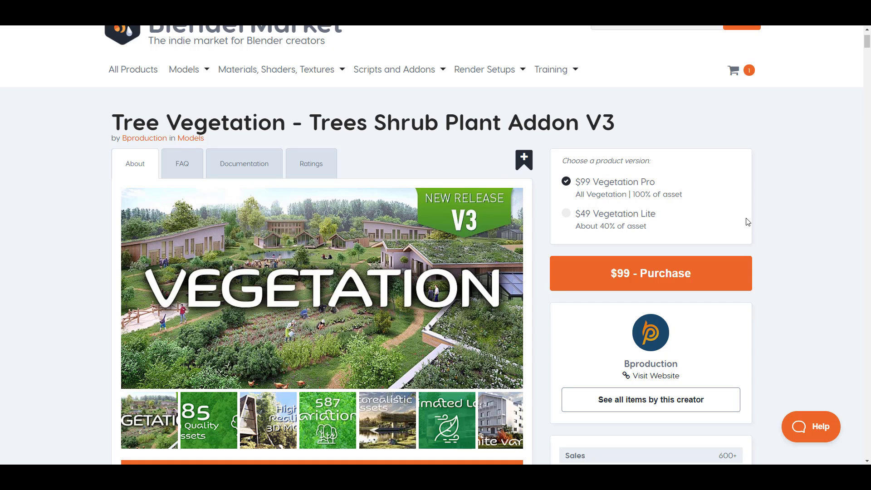
{"action": "scroll", "coordinate": [747, 222], "scroll_direction": "down", "scroll_amount": 8}
{"action": "scroll", "coordinate": [747, 222], "scroll_direction": "down", "scroll_amount": 3}
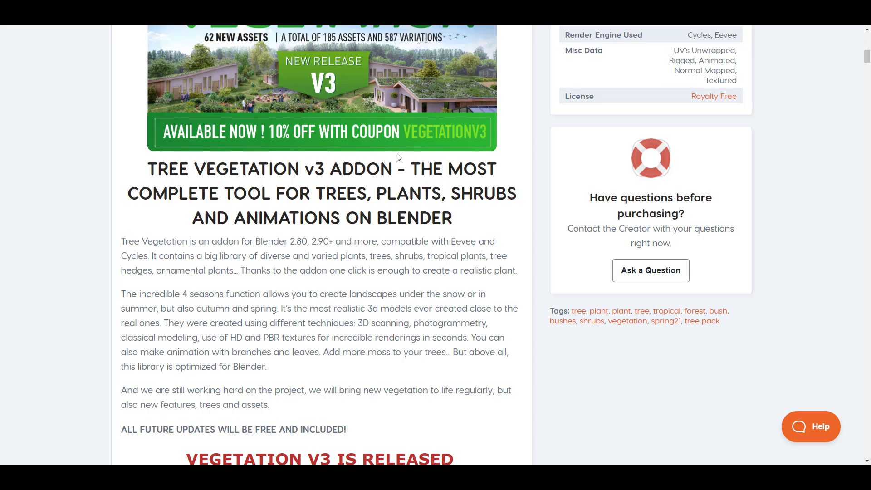
{"action": "scroll", "coordinate": [407, 153], "scroll_direction": "down", "scroll_amount": 9}
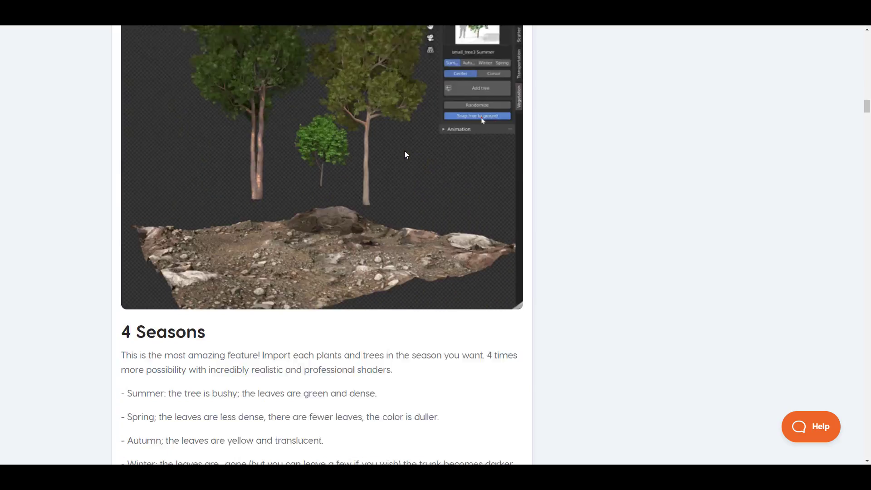
{"action": "scroll", "coordinate": [404, 151], "scroll_direction": "down", "scroll_amount": 15}
{"action": "scroll", "coordinate": [405, 163], "scroll_direction": "down", "scroll_amount": 20}
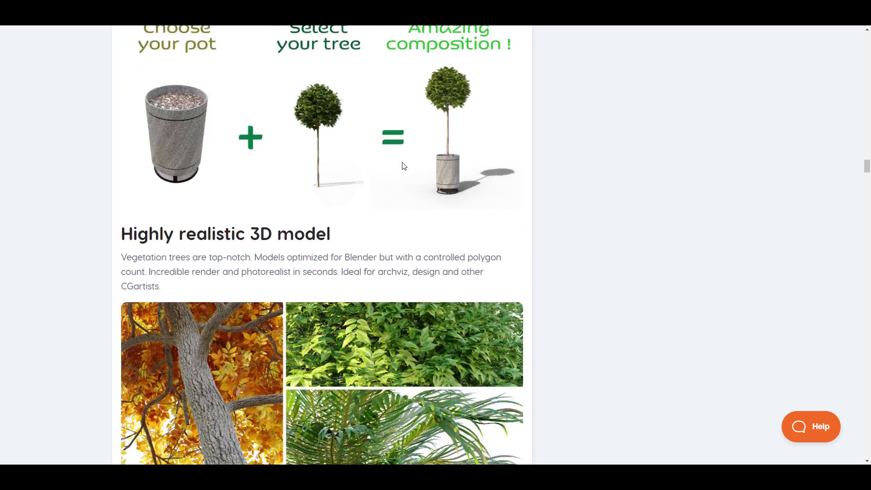
{"action": "scroll", "coordinate": [404, 166], "scroll_direction": "up", "scroll_amount": 15}
{"action": "scroll", "coordinate": [533, 142], "scroll_direction": "up", "scroll_amount": 12}
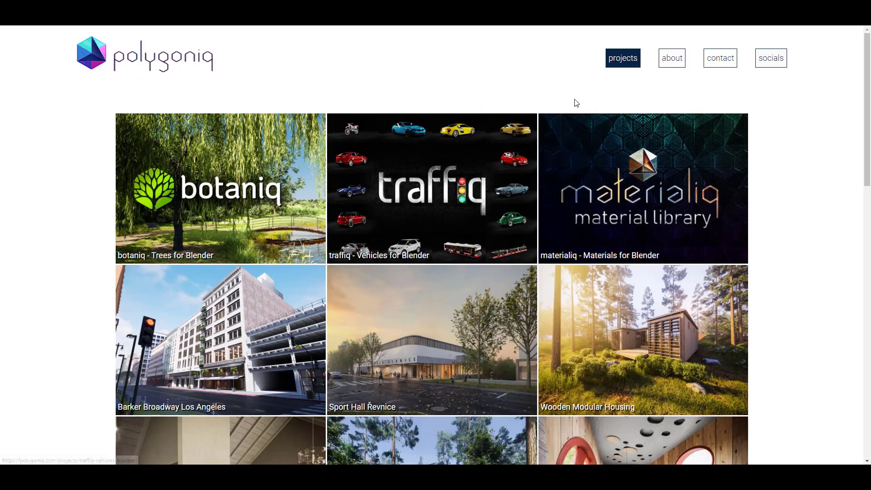
{"action": "scroll", "coordinate": [784, 188], "scroll_direction": "down", "scroll_amount": 7}
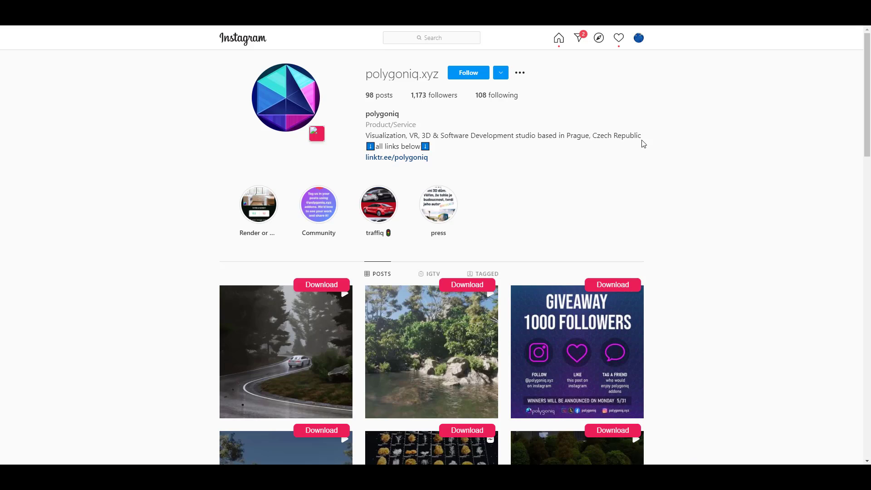
{"action": "scroll", "coordinate": [643, 144], "scroll_direction": "down", "scroll_amount": 6}
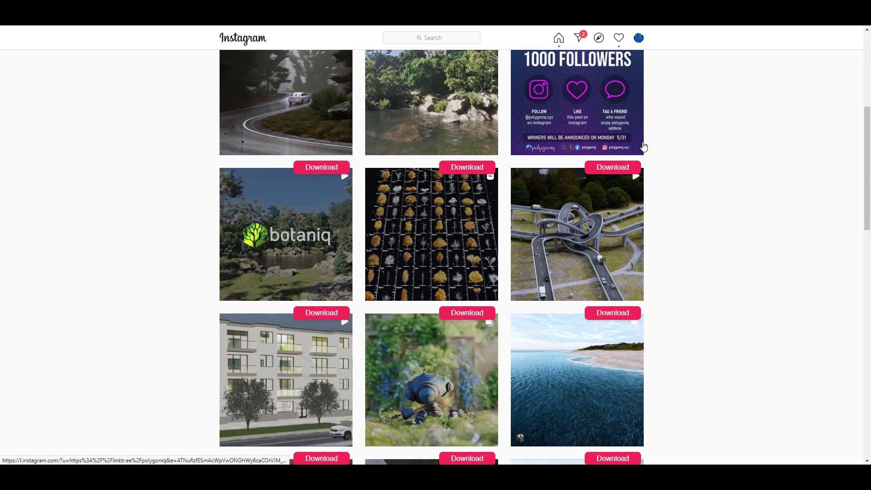
Open polygoniq's 1000 Followers giveaway post, read its caption, then close it
{"action": "left_click", "coordinate": [545, 67]}
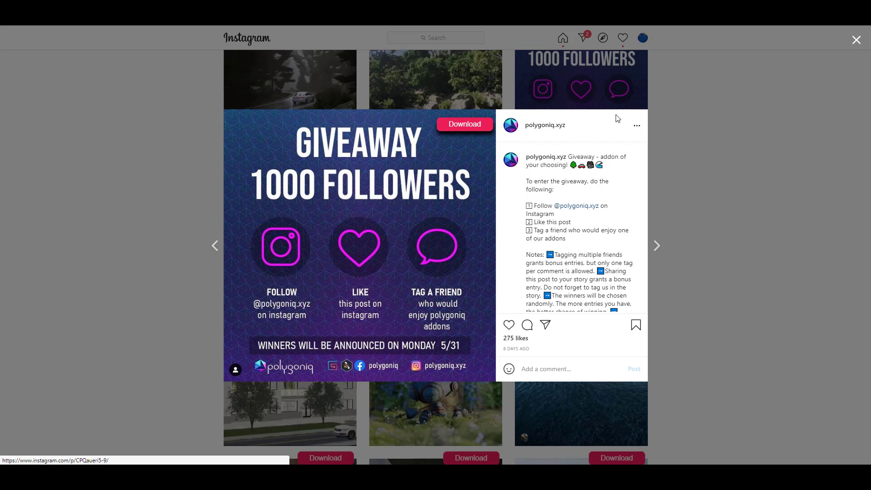
{"action": "scroll", "coordinate": [561, 190], "scroll_direction": "down", "scroll_amount": 5}
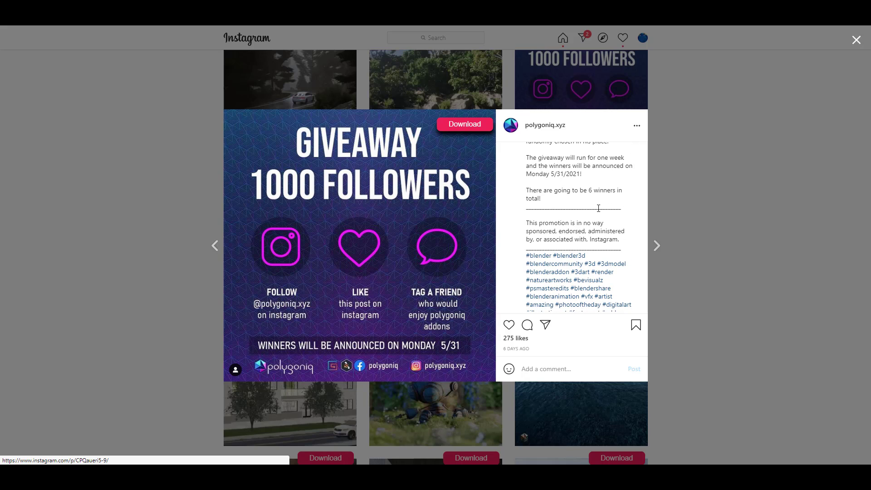
{"action": "left_click", "coordinate": [671, 177]}
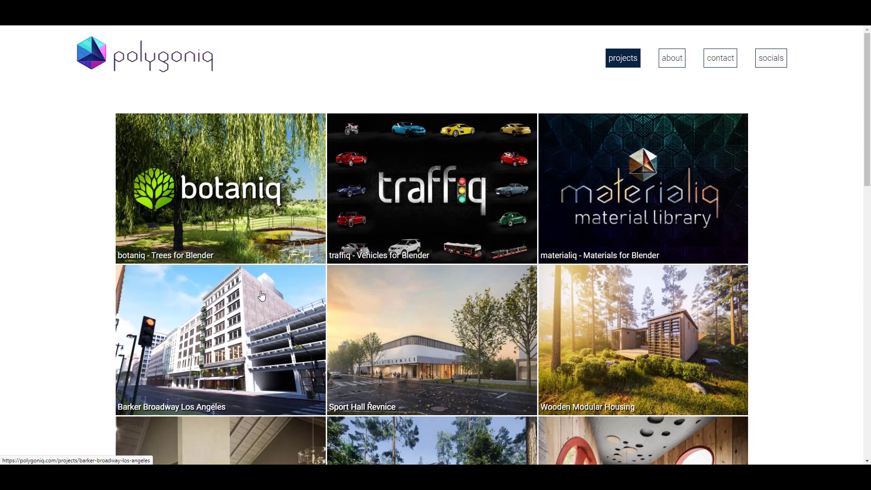
Scroll down through the full list of polygoniq projects, then scroll back up
{"action": "scroll", "coordinate": [606, 212], "scroll_direction": "down", "scroll_amount": 1}
{"action": "scroll", "coordinate": [606, 212], "scroll_direction": "down", "scroll_amount": 15}
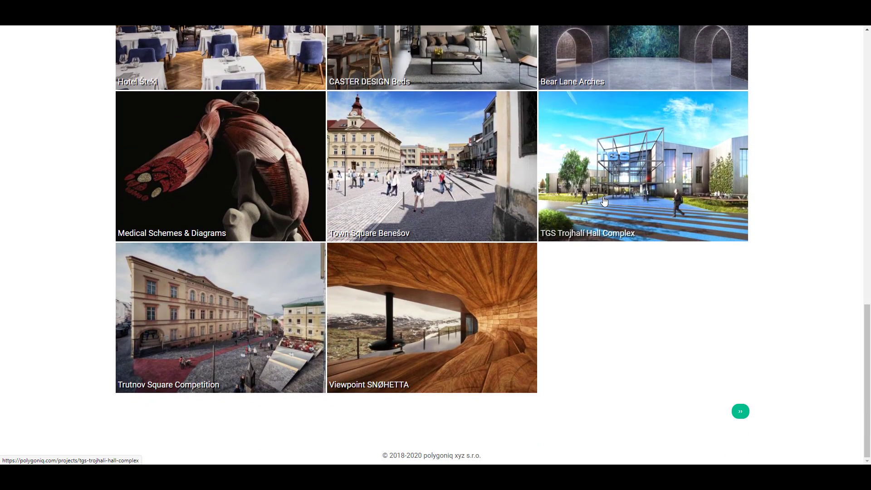
{"action": "scroll", "coordinate": [603, 200], "scroll_direction": "up", "scroll_amount": 7}
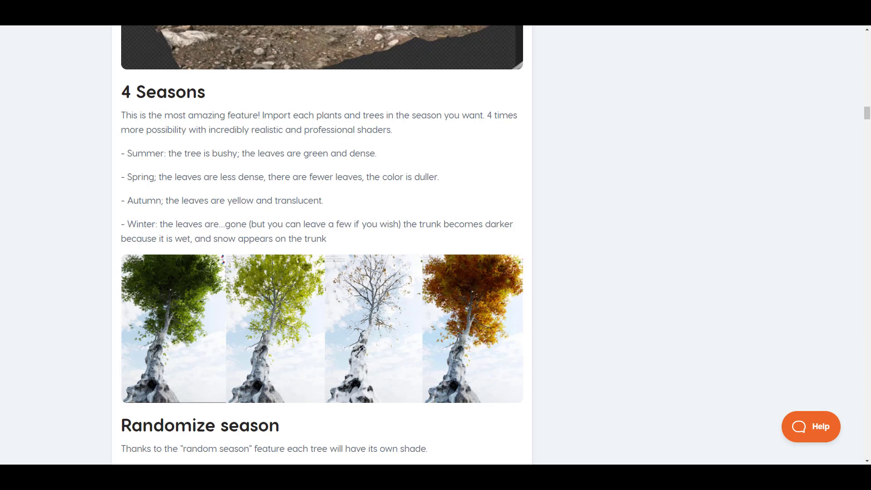